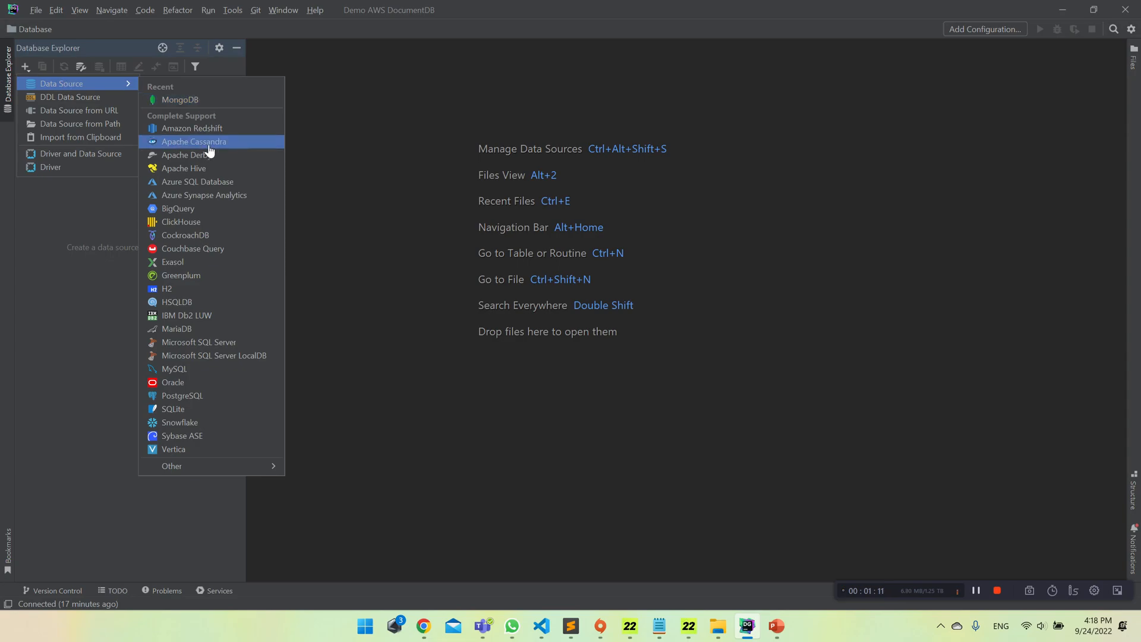
Step: Start a new MongoDB data source and go through its host, user and password fields
{"action": "left_click", "coordinate": [222, 100]}
{"action": "left_click_drag", "start_coordinate": [626, 96], "coordinate": [704, 106]}
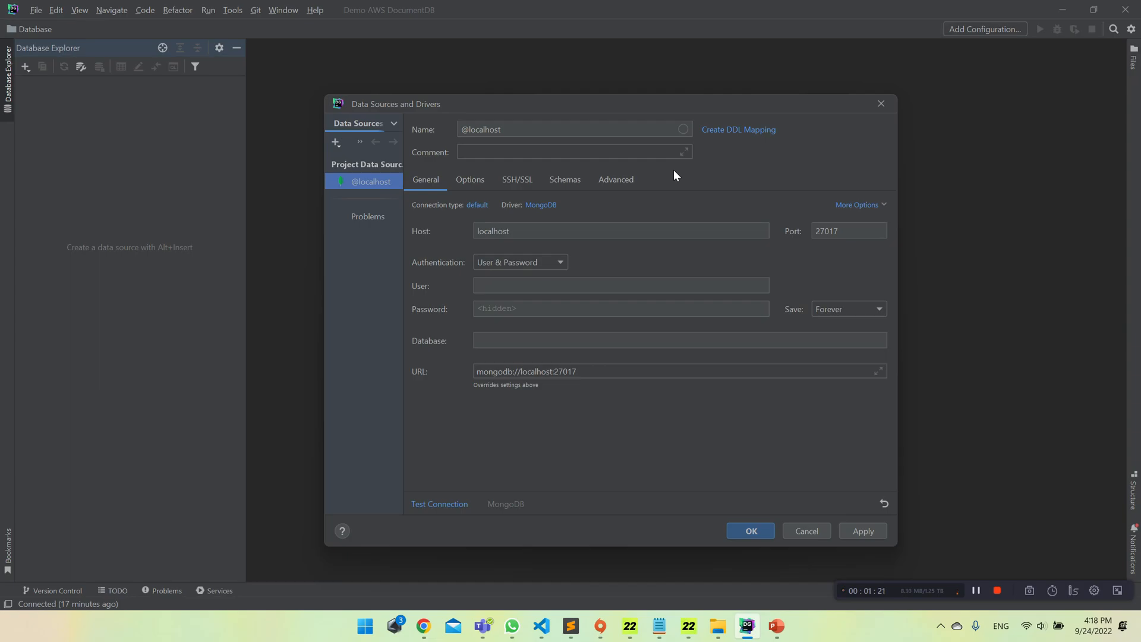
{"action": "left_click", "coordinate": [676, 231]}
{"action": "left_click", "coordinate": [524, 285]}
{"action": "left_click", "coordinate": [534, 309]}
{"action": "left_click", "coordinate": [532, 286]}
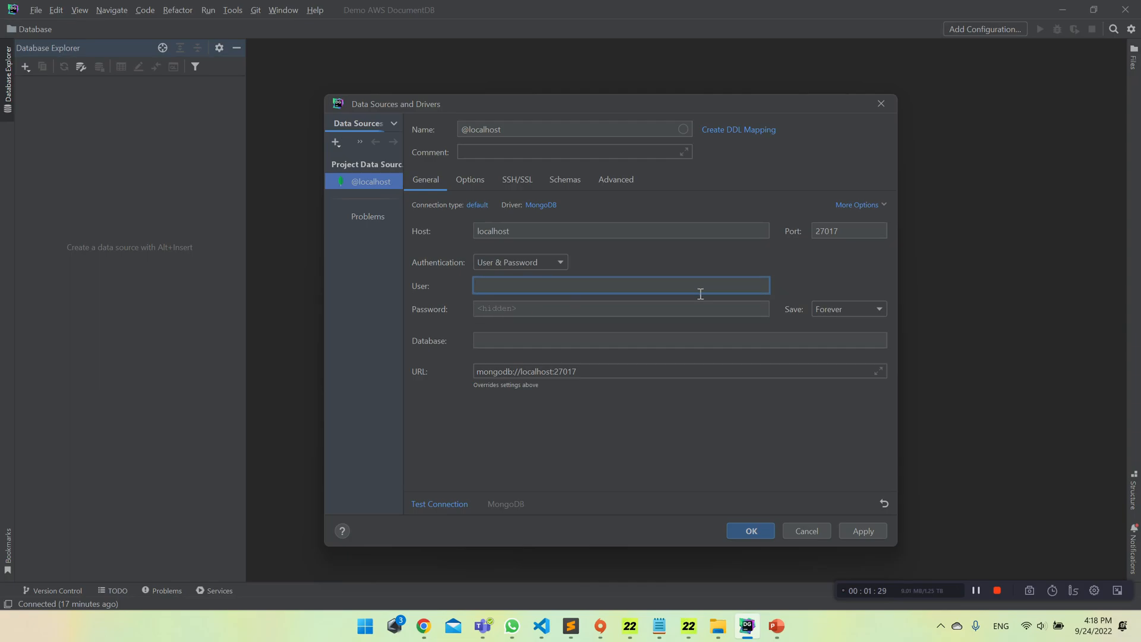
Step: Set the data source's database to admin, leaving the credentials blank, and save it after testing the connection
{"action": "left_click", "coordinate": [581, 314]}
{"action": "left_click", "coordinate": [547, 340]}
{"action": "type", "text": "adm"}
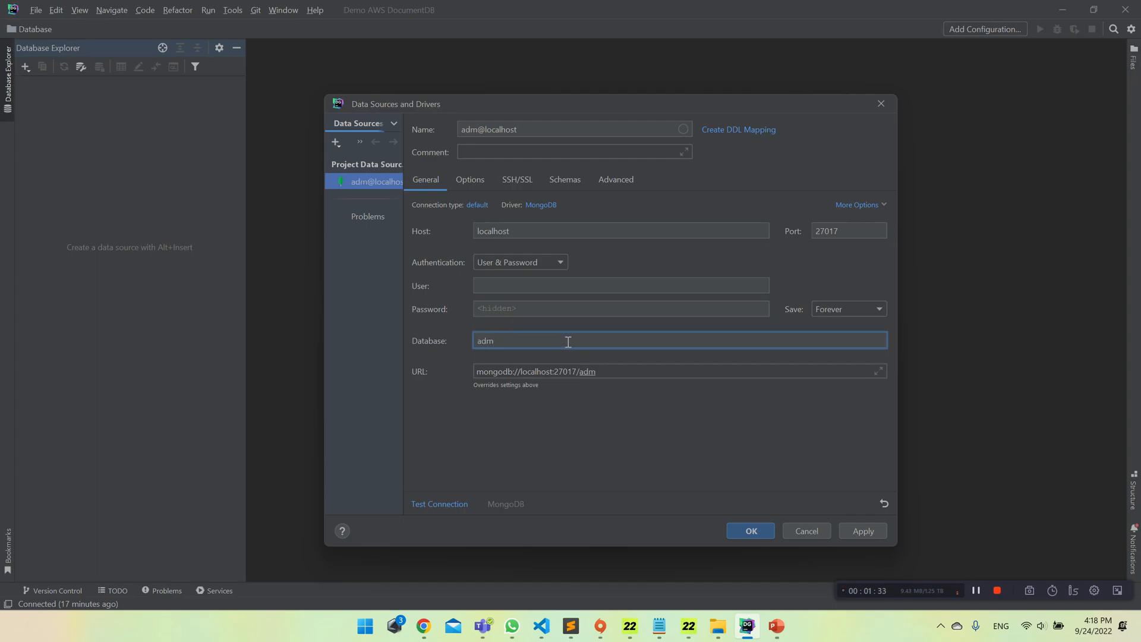
{"action": "type", "text": "in"}
{"action": "left_click", "coordinate": [460, 506]}
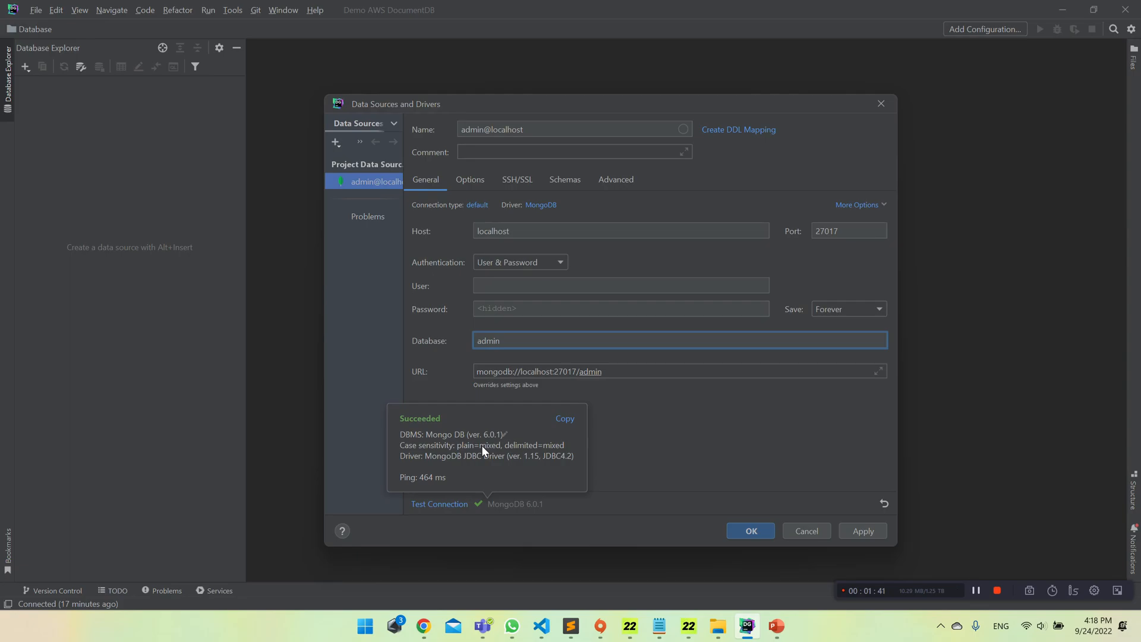
{"action": "left_click", "coordinate": [751, 531]}
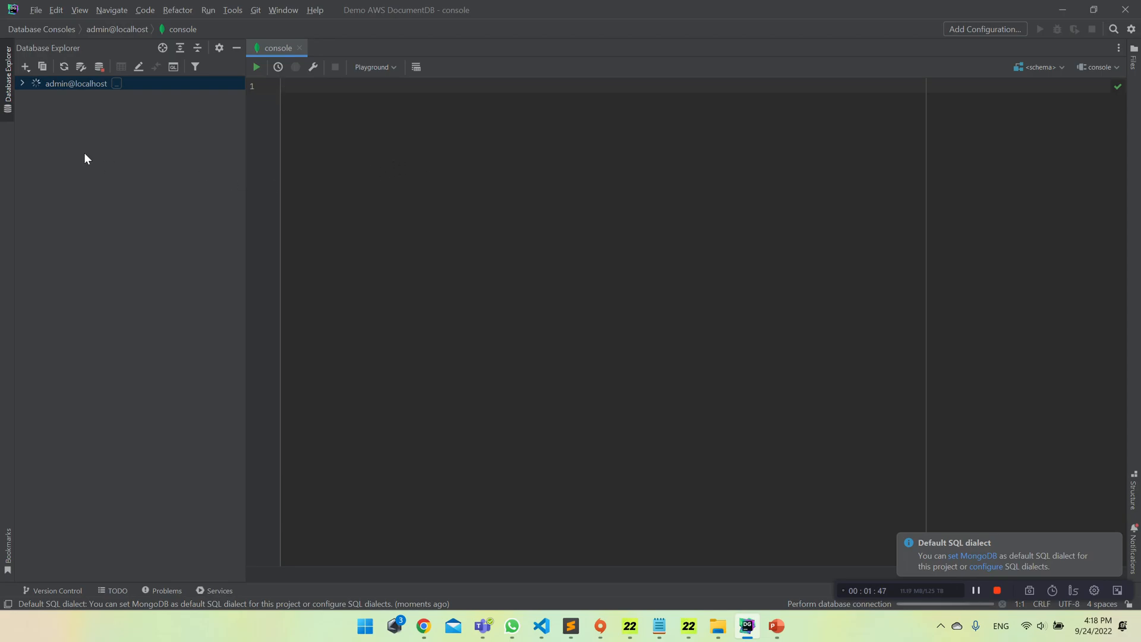
Step: Expand the admin@localhost data source and select its admin schema
{"action": "left_click", "coordinate": [26, 83]}
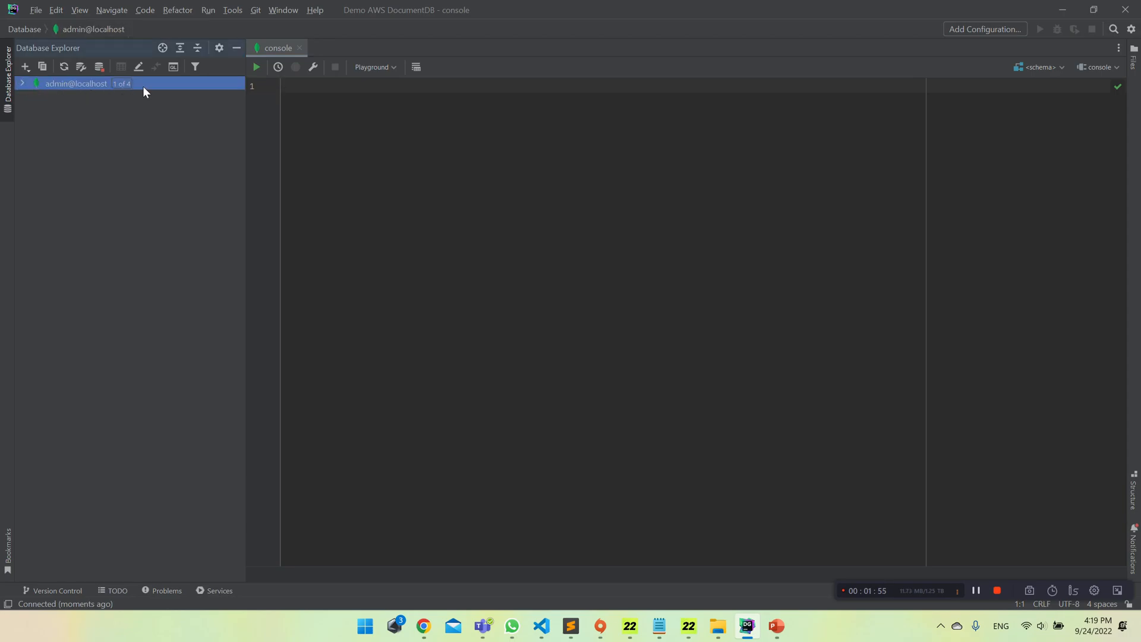
{"action": "right_click", "coordinate": [83, 82]}
{"action": "key", "text": "Escape"}
{"action": "double_click", "coordinate": [42, 81]}
{"action": "left_click", "coordinate": [59, 97]}
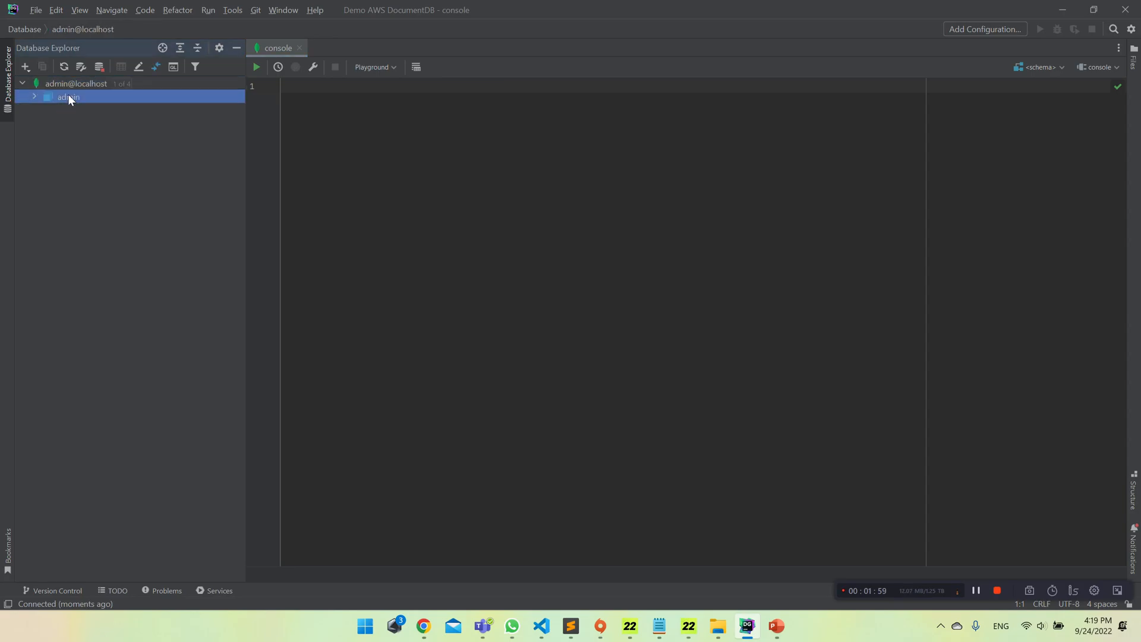
Step: Set the admin@localhost data source to show all schemas
{"action": "right_click", "coordinate": [68, 93]}
{"action": "mouse_move", "coordinate": [91, 98]}
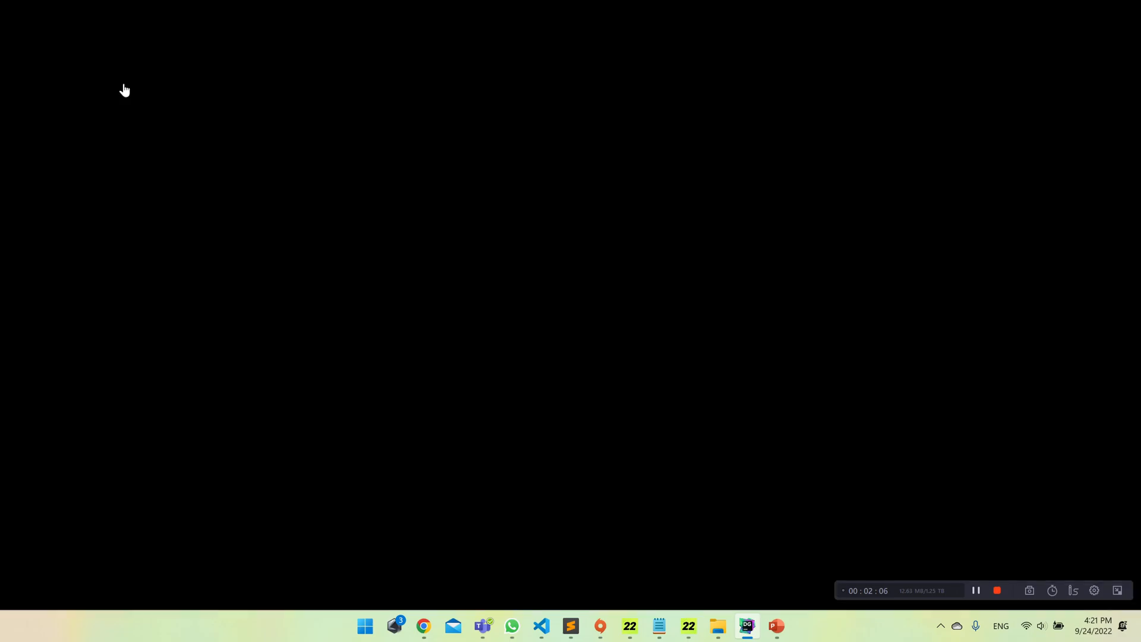
{"action": "left_click", "coordinate": [122, 83]}
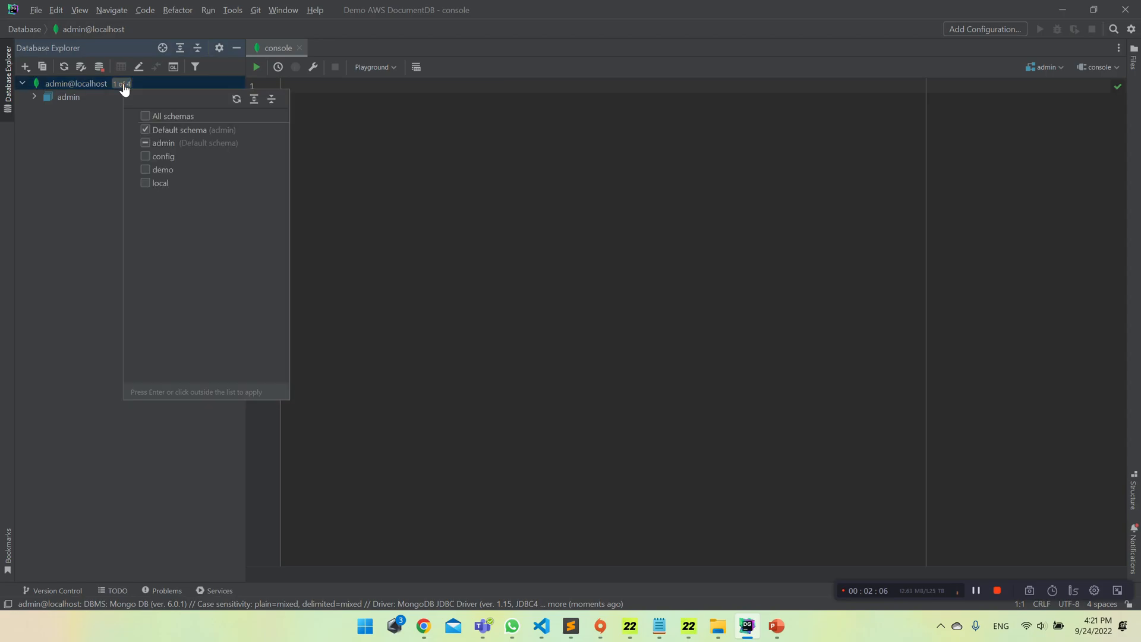
{"action": "left_click", "coordinate": [145, 116]}
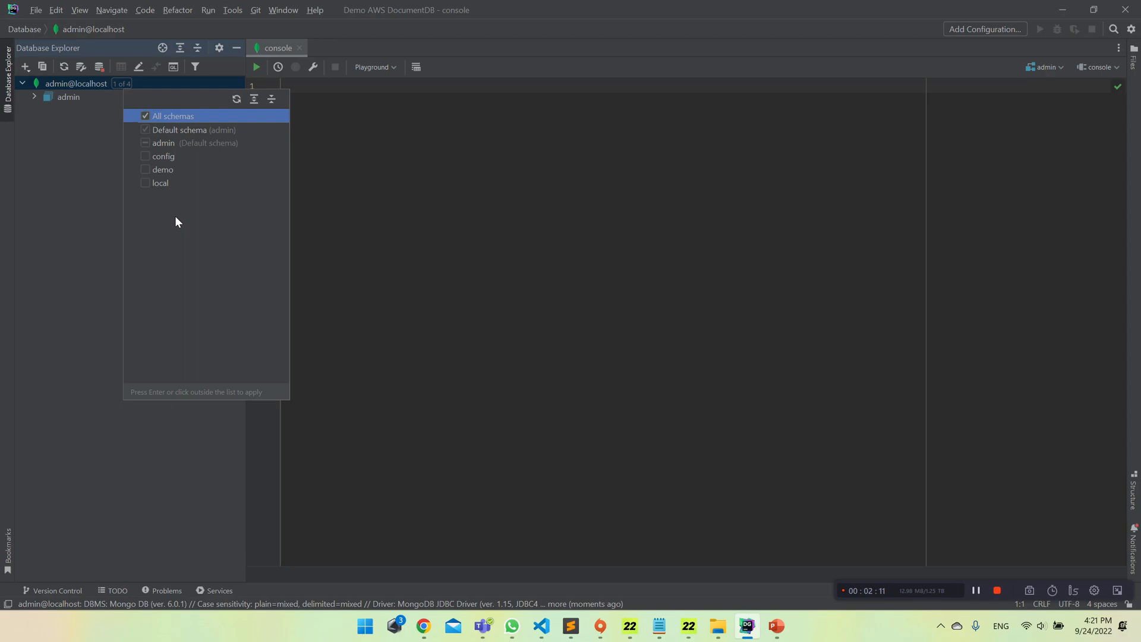
{"action": "key", "text": "Return"}
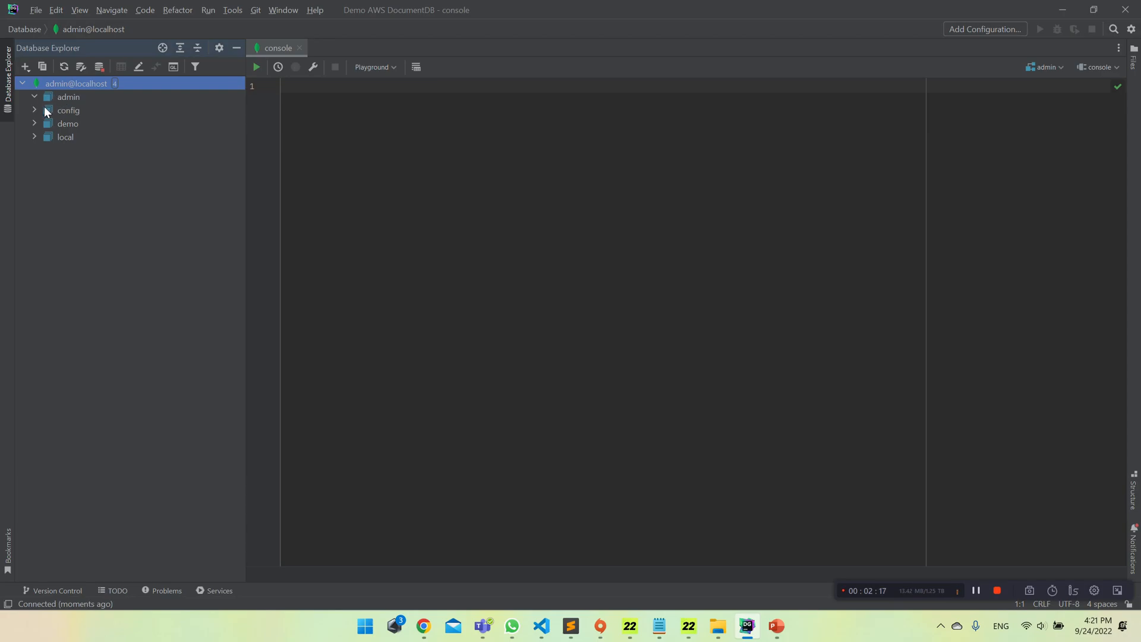
Step: Open the first collection of the demo schema to view its documents
{"action": "left_click", "coordinate": [34, 123]}
{"action": "left_click", "coordinate": [77, 136]}
{"action": "left_click", "coordinate": [47, 137]}
{"action": "double_click", "coordinate": [86, 150]}
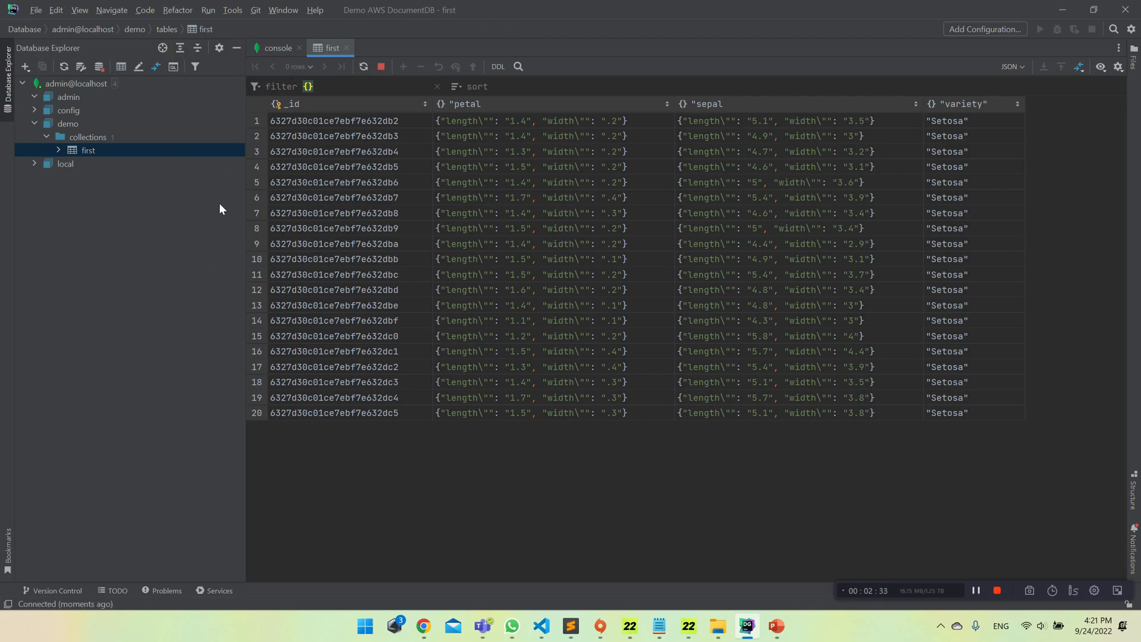
{"action": "left_click", "coordinate": [61, 127]}
{"action": "left_click", "coordinate": [31, 123]}
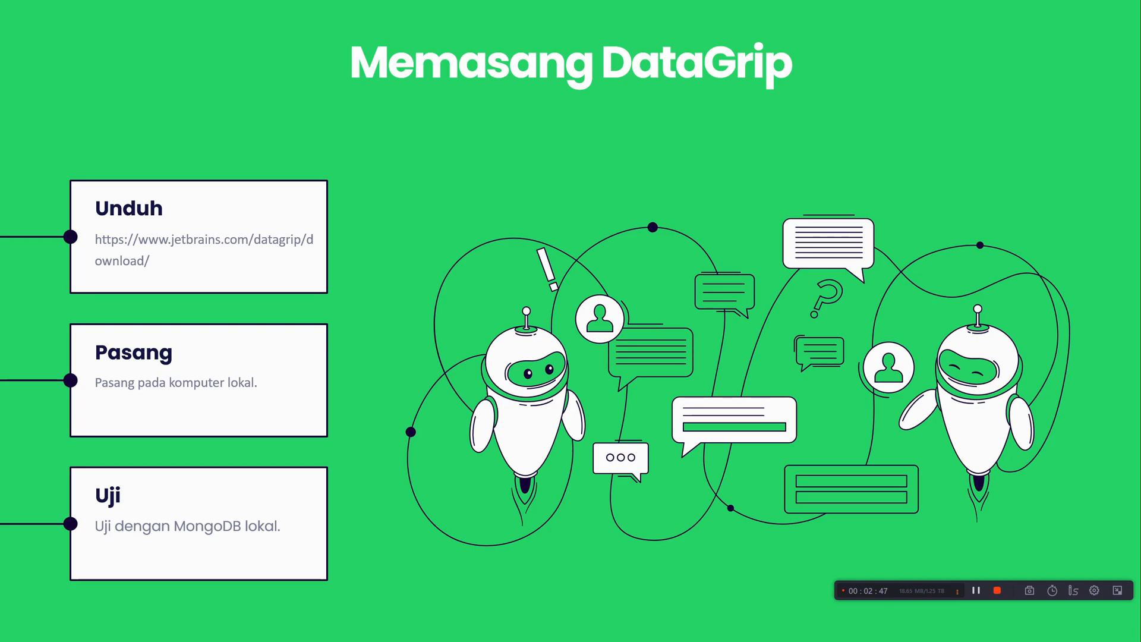
{"action": "key", "text": "Right"}
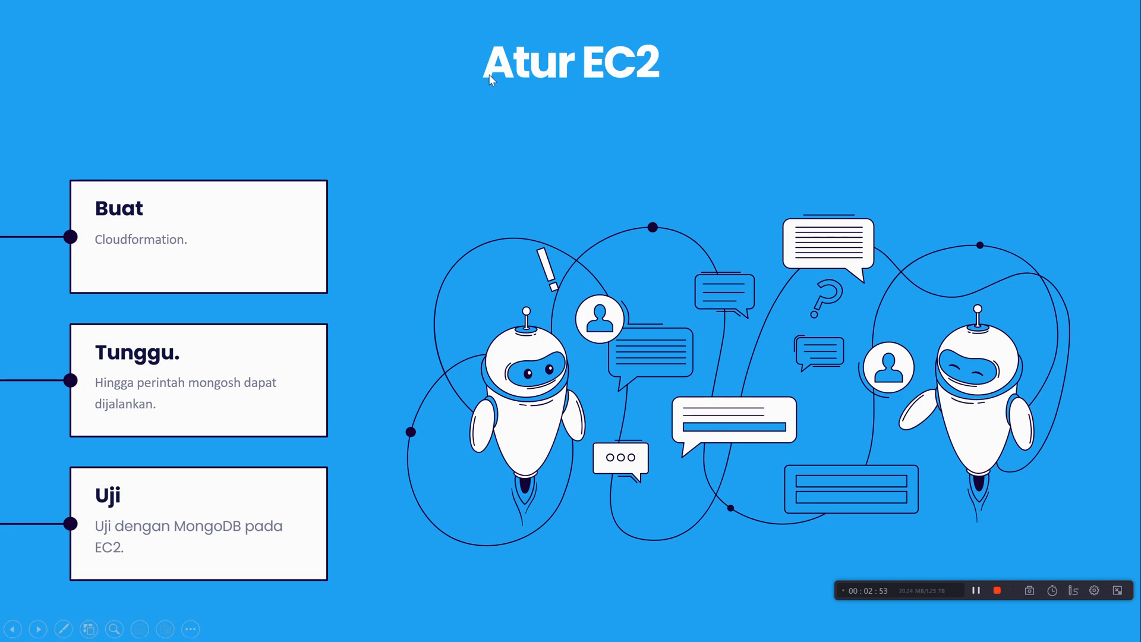
{"action": "right_click", "coordinate": [345, 132]}
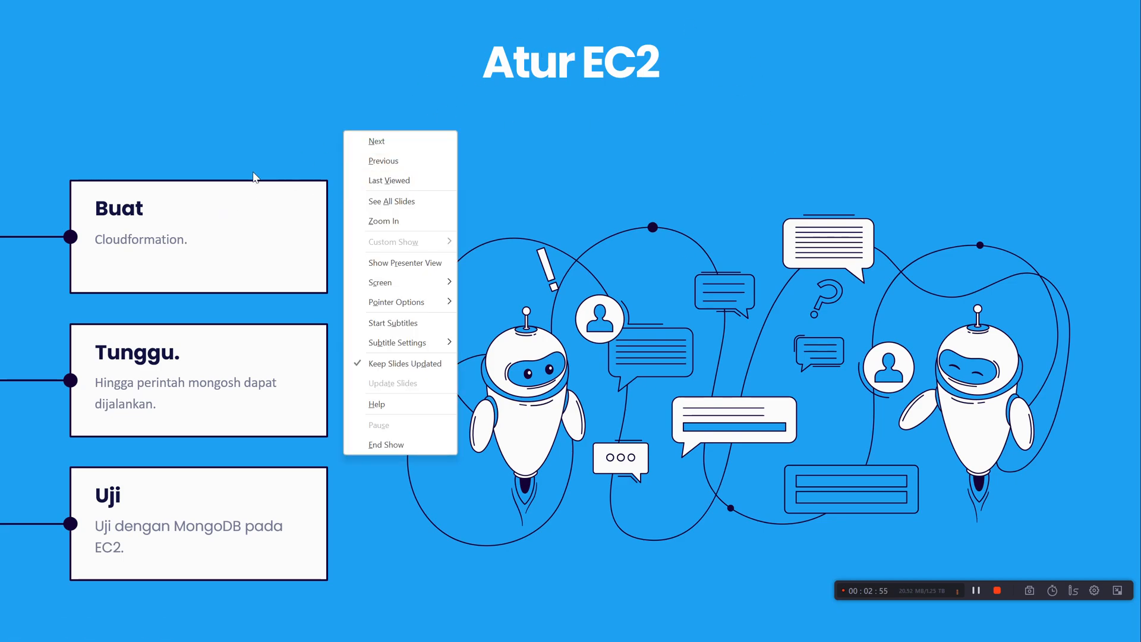
{"action": "mouse_move", "coordinate": [420, 290]}
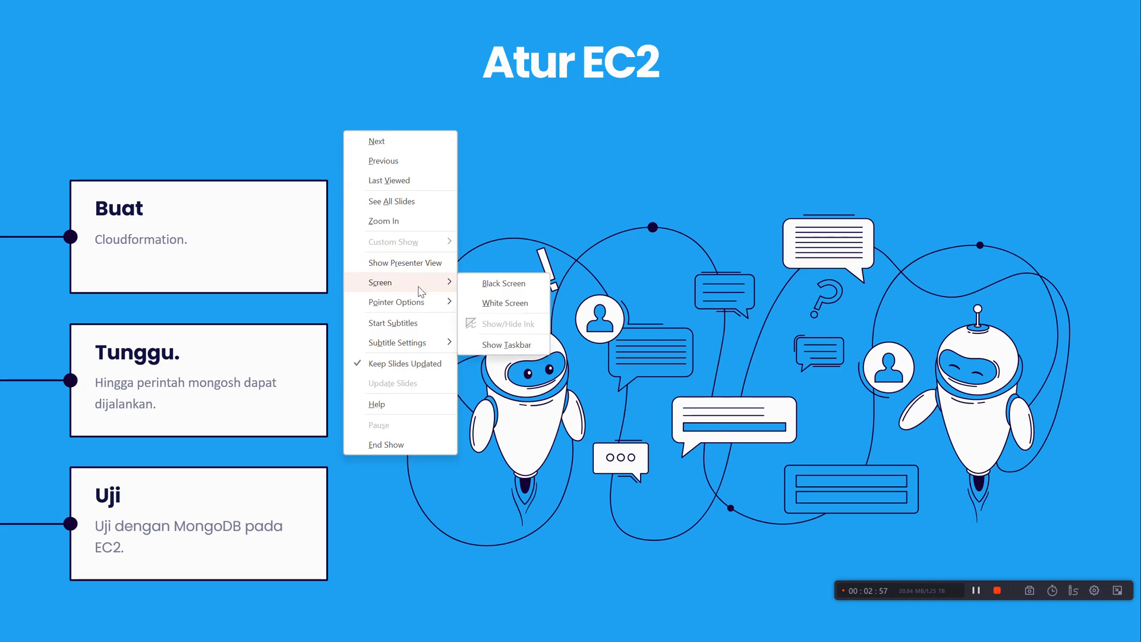
{"action": "left_click", "coordinate": [506, 299]}
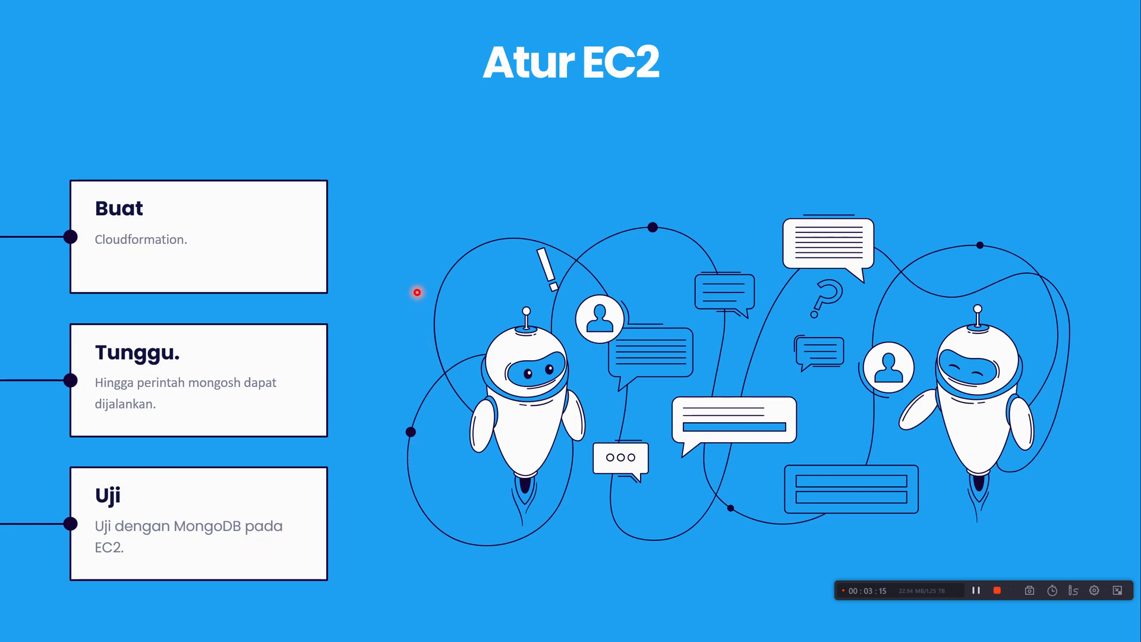
{"action": "key", "text": "Right"}
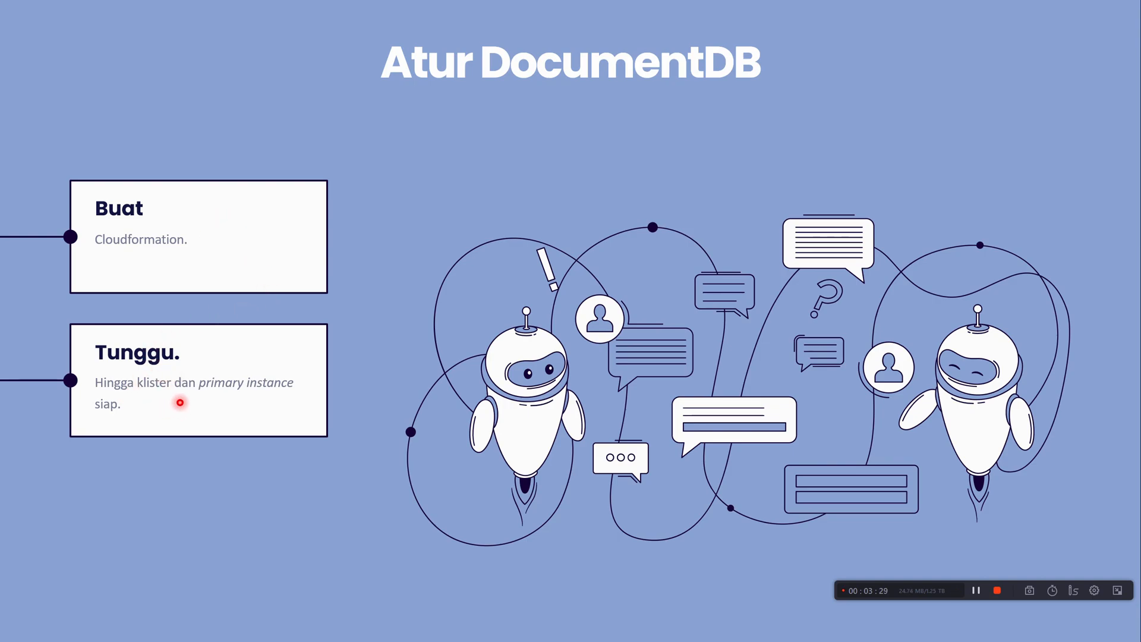
Step: Switch to Visual Studio Code and look over the security group, EC2 instance and DocumentDB resources in berkas.yaml
{"action": "key", "text": "alt+Tab"}
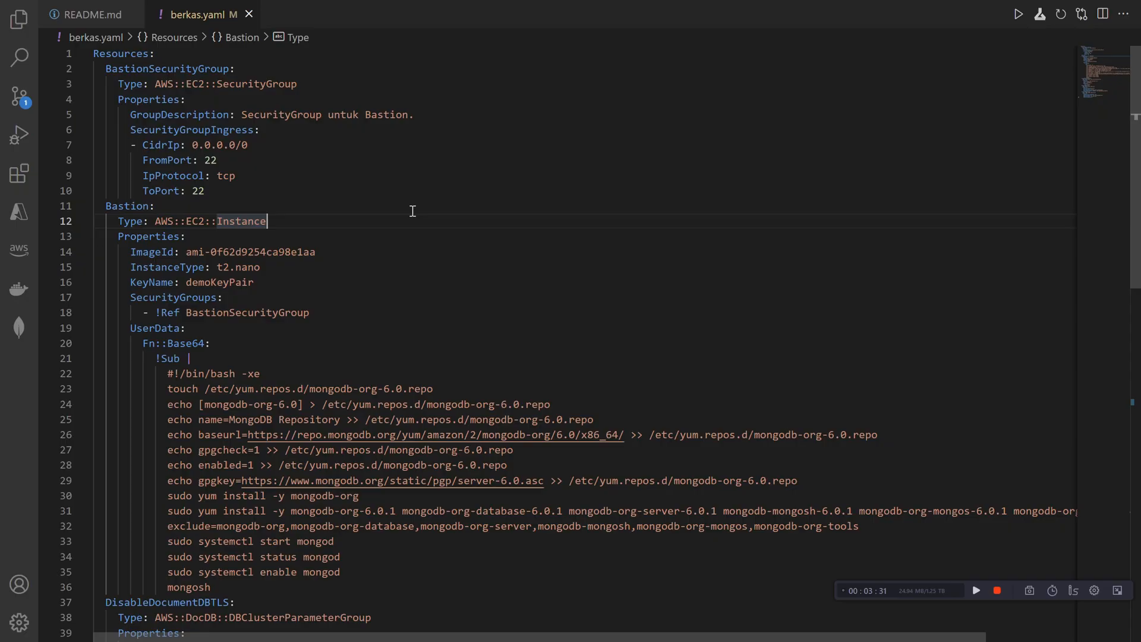
{"action": "left_click", "coordinate": [327, 100]}
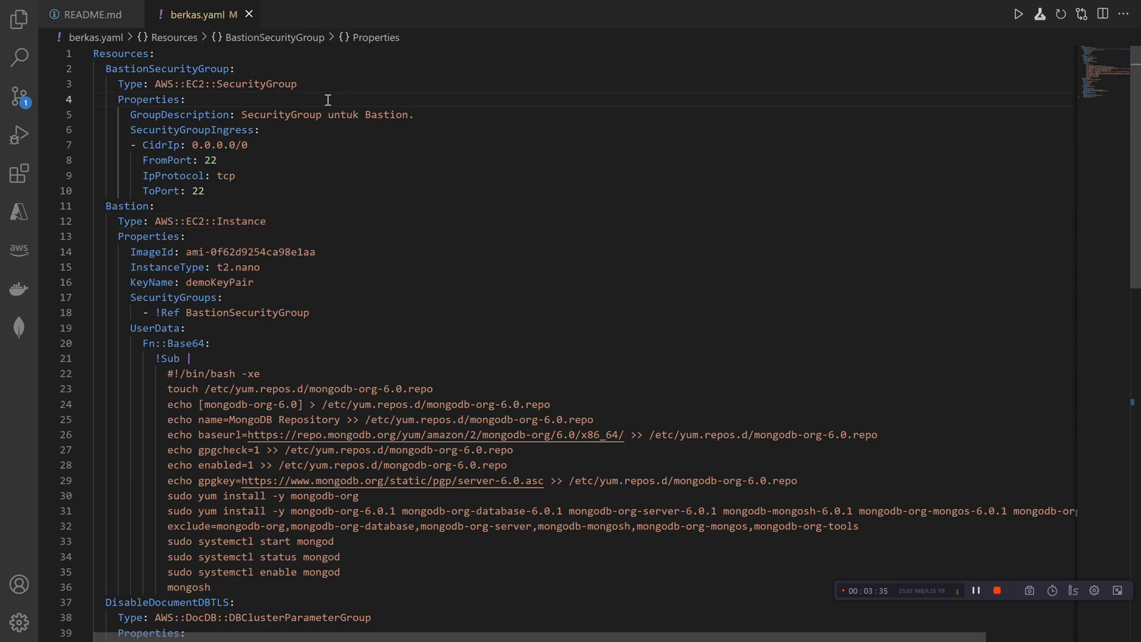
{"action": "left_click", "coordinate": [246, 114]}
{"action": "left_click", "coordinate": [237, 86]}
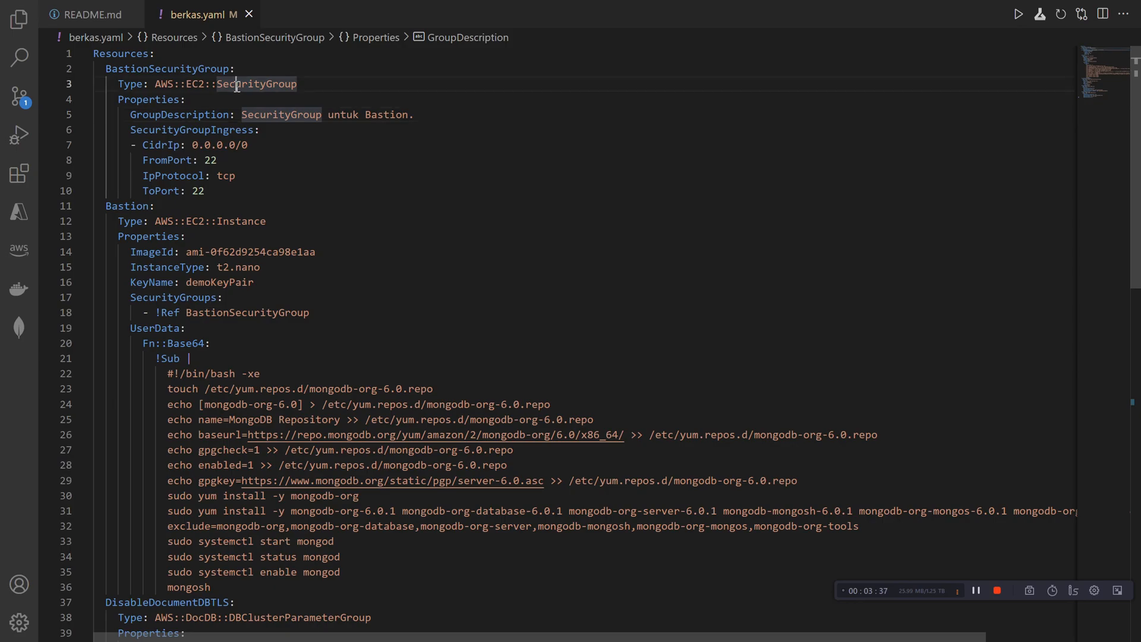
{"action": "left_click", "coordinate": [252, 224]}
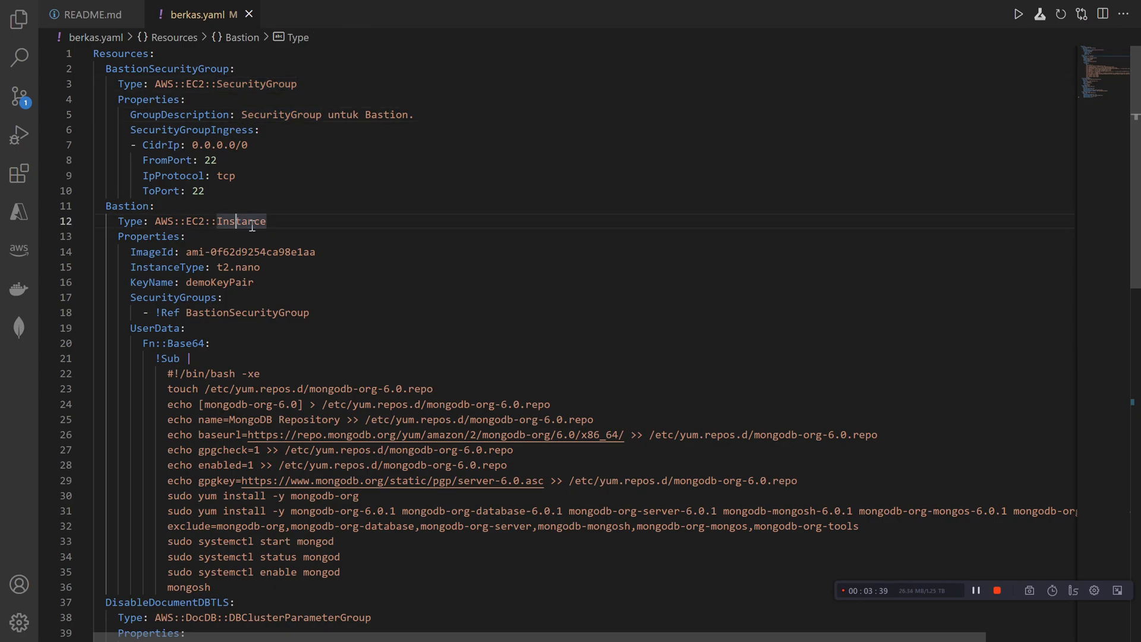
{"action": "scroll", "coordinate": [252, 225], "scroll_direction": "down", "scroll_amount": 12}
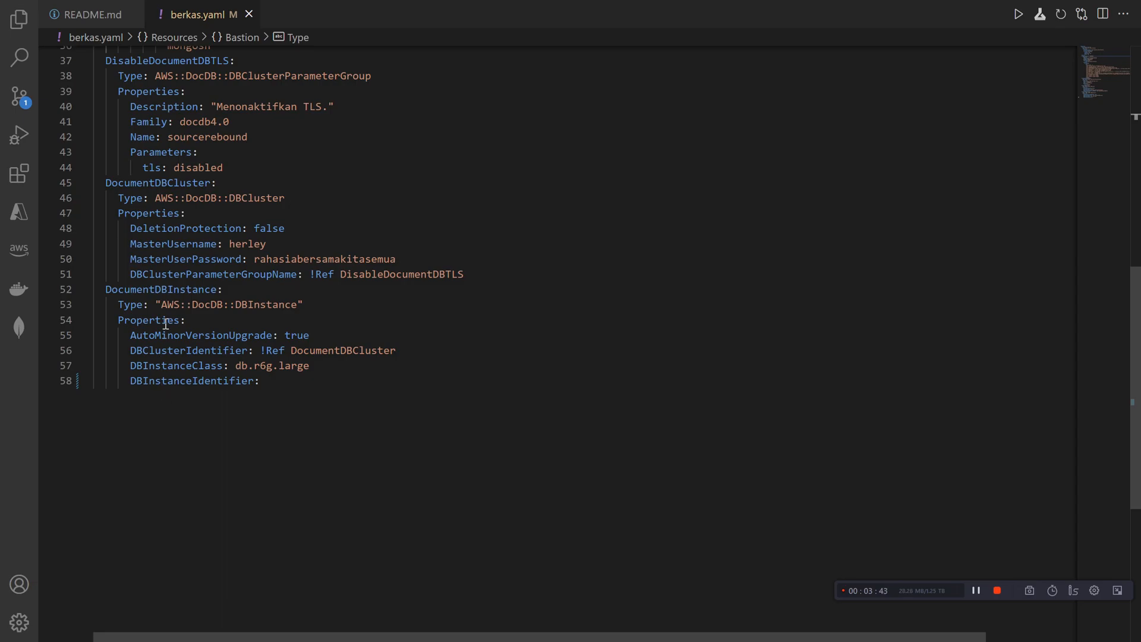
{"action": "scroll", "coordinate": [170, 316], "scroll_direction": "up", "scroll_amount": 12}
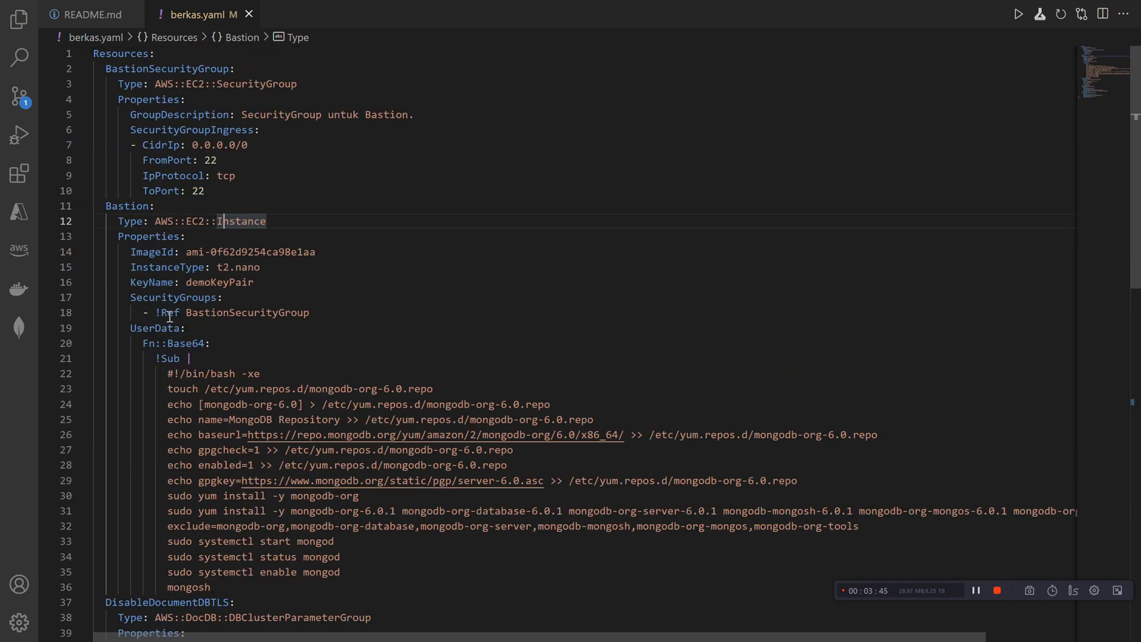
Step: Examine how the Bastion instance properties relate to the BastionSecurityGroup resource in berkas.yaml
{"action": "left_click", "coordinate": [165, 68]}
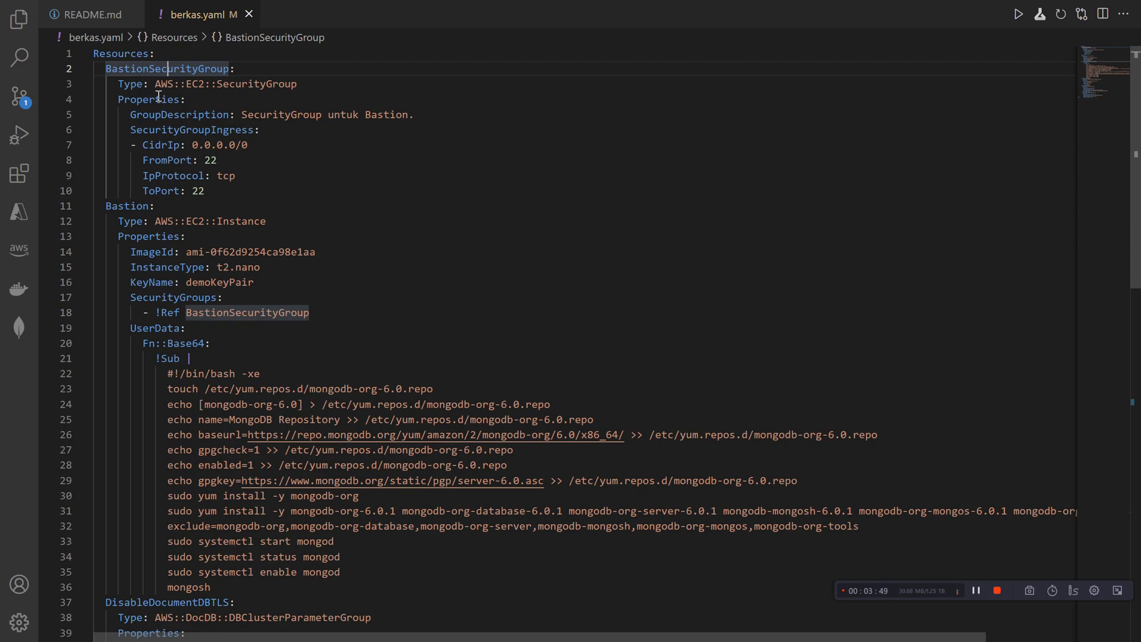
{"action": "left_click", "coordinate": [217, 252]}
{"action": "left_click_drag", "start_coordinate": [137, 70], "coordinate": [213, 83]}
{"action": "left_click", "coordinate": [227, 69]}
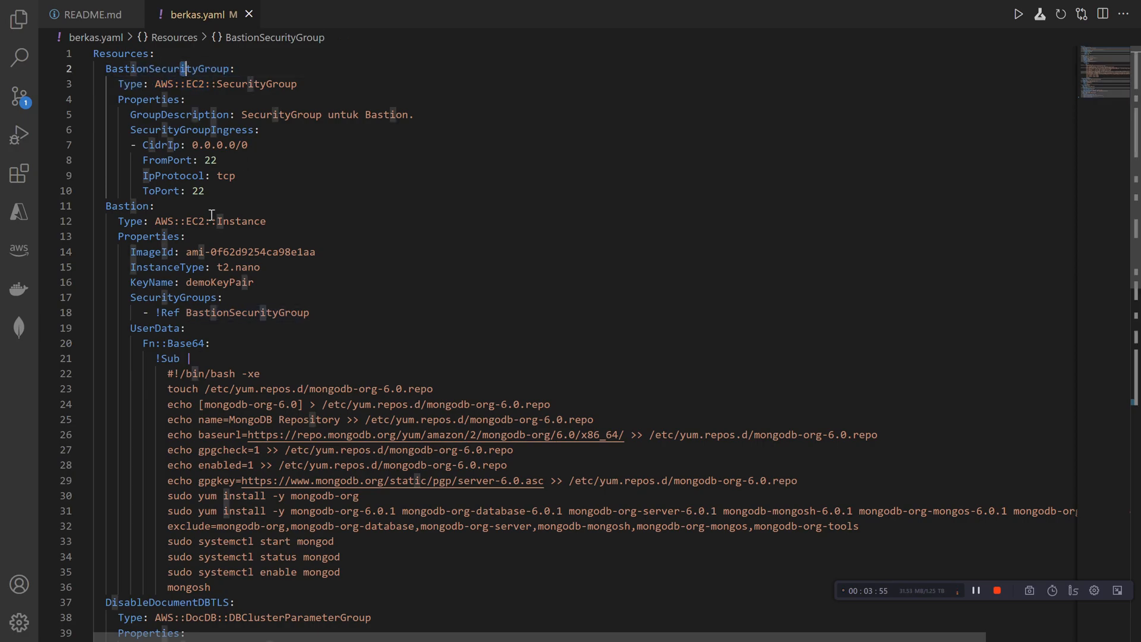
{"action": "left_click_drag", "start_coordinate": [111, 206], "coordinate": [261, 291]}
{"action": "left_click", "coordinate": [351, 313]}
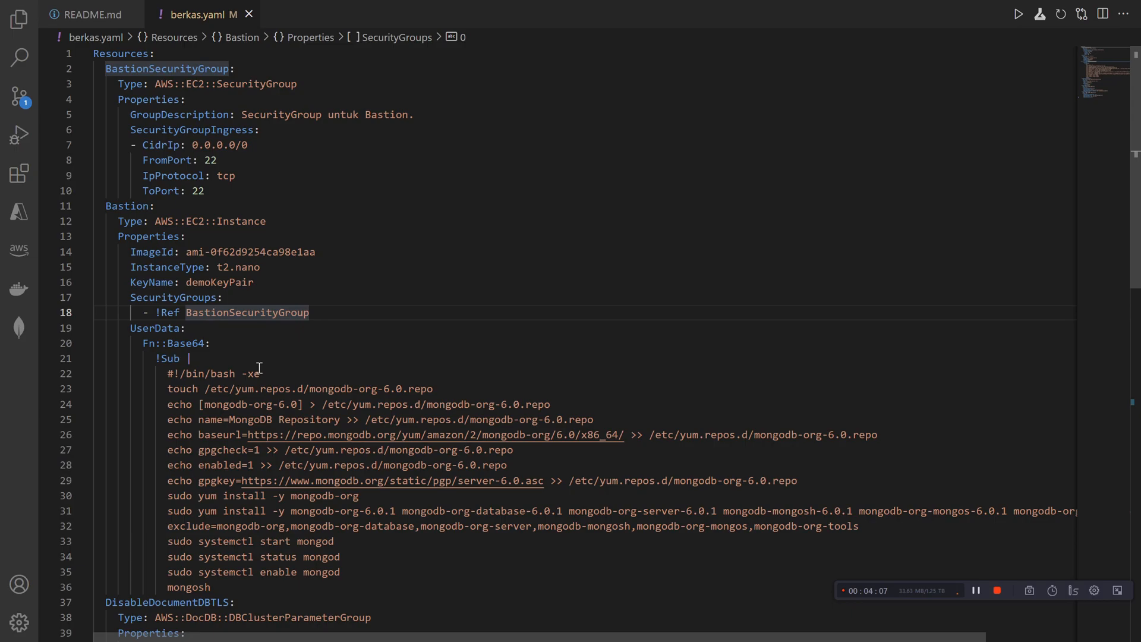
{"action": "scroll", "coordinate": [249, 422], "scroll_direction": "down", "scroll_amount": 4}
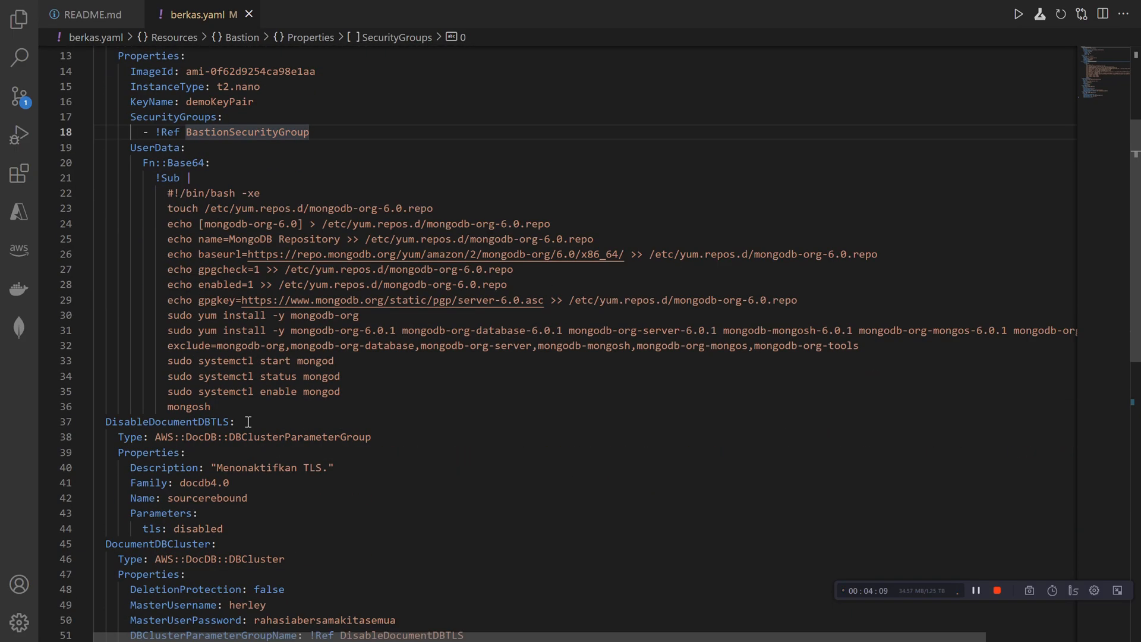
{"action": "scroll", "coordinate": [249, 421], "scroll_direction": "up", "scroll_amount": 4}
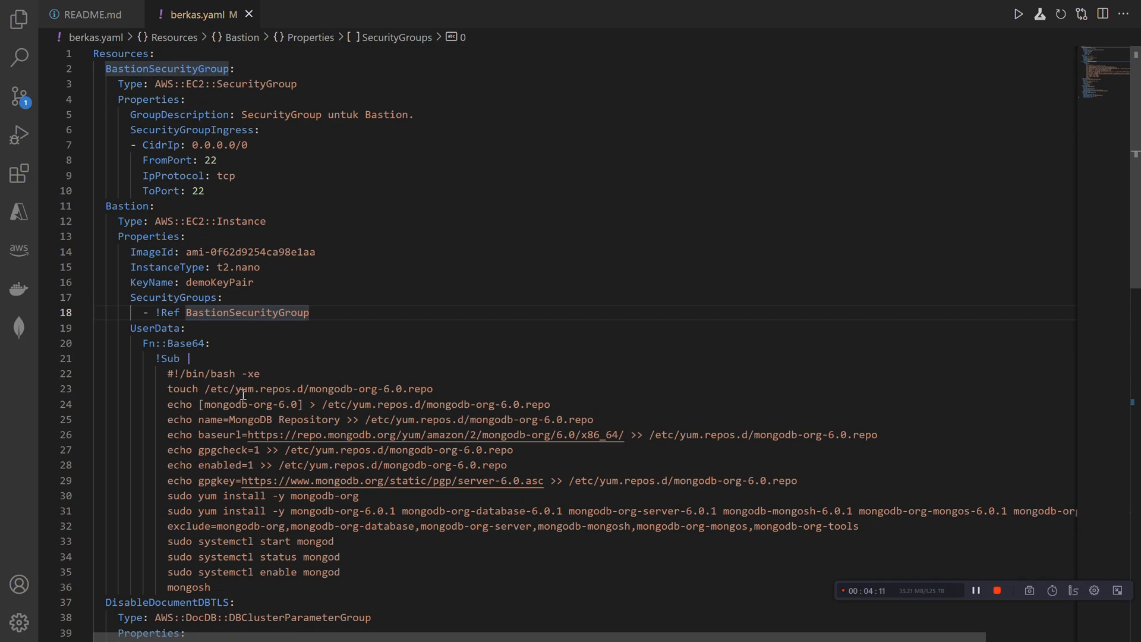
Step: Examine BastionSecurityGroup's type and its ingress rule, including the CIDR range, port range and IP protocol
{"action": "left_click_drag", "start_coordinate": [130, 84], "coordinate": [327, 76]}
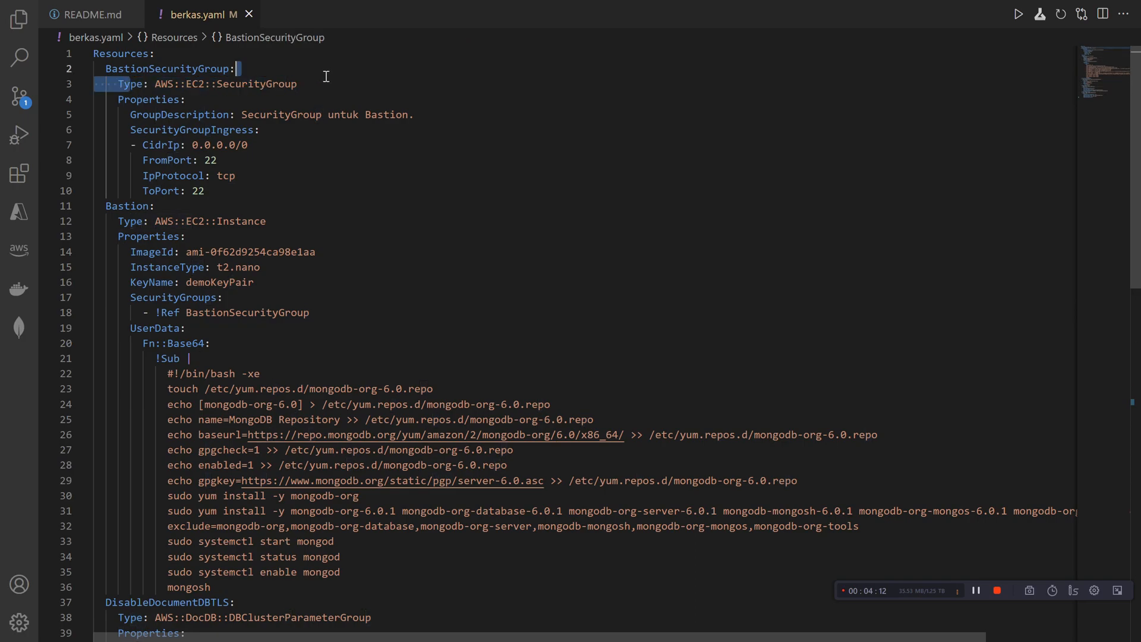
{"action": "left_click", "coordinate": [287, 83]}
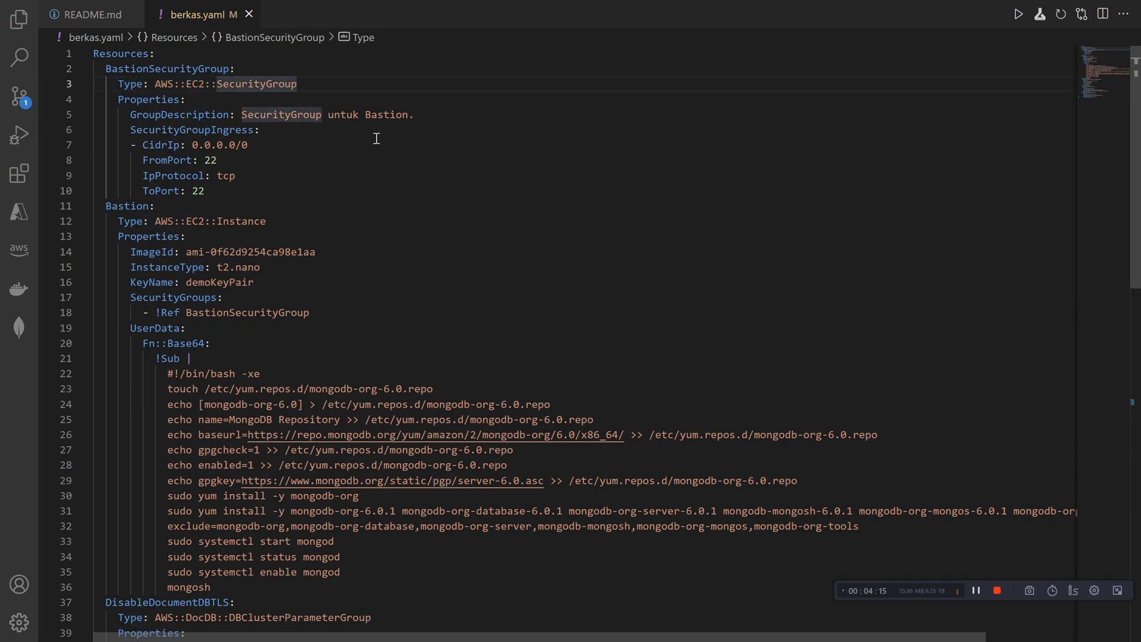
{"action": "left_click_drag", "start_coordinate": [156, 145], "coordinate": [260, 141]}
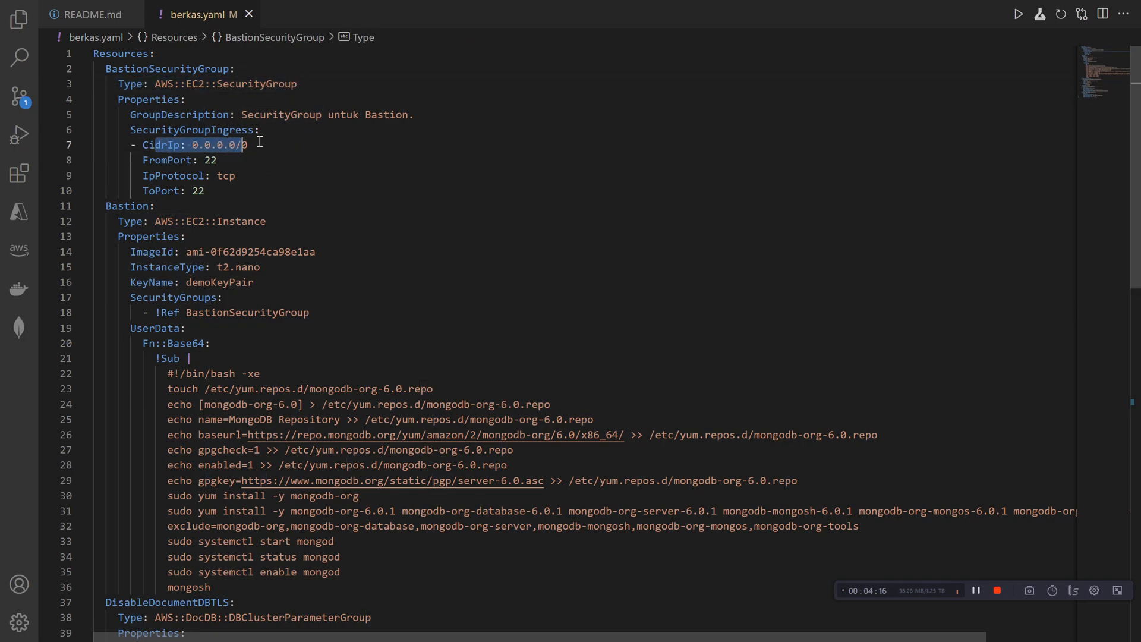
{"action": "left_click", "coordinate": [316, 148]}
{"action": "left_click_drag", "start_coordinate": [215, 191], "coordinate": [160, 158]}
{"action": "left_click", "coordinate": [229, 161]}
{"action": "left_click", "coordinate": [235, 176]}
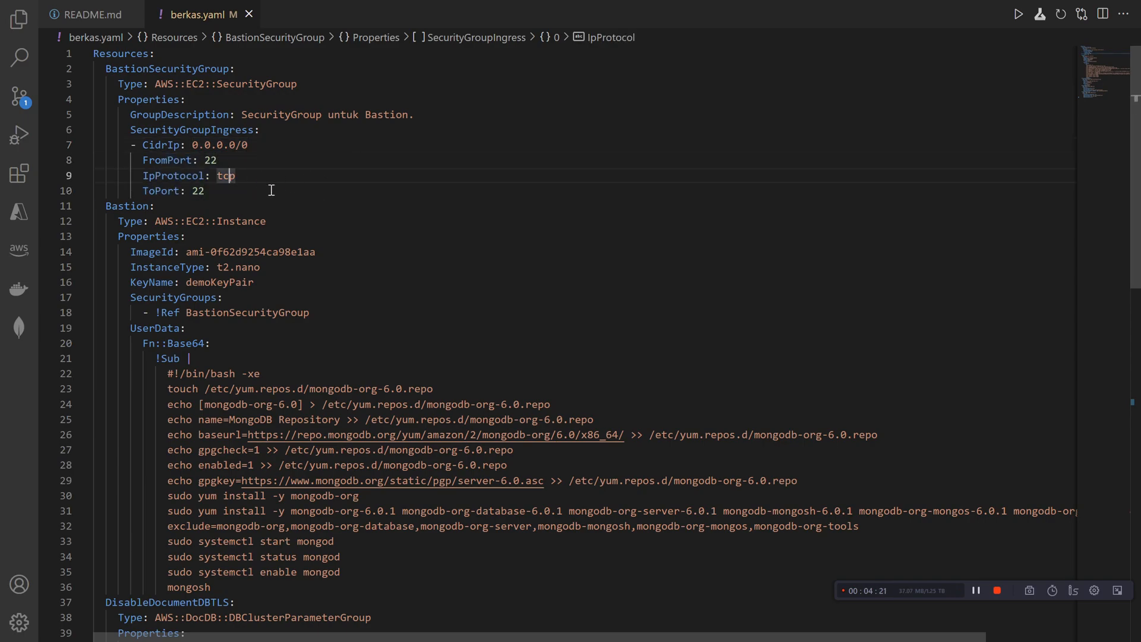
Step: Examine the Bastion resource's EC2 instance type declaration and its ImageId value in berkas.yaml
{"action": "scroll", "coordinate": [312, 233], "scroll_direction": "down", "scroll_amount": 3}
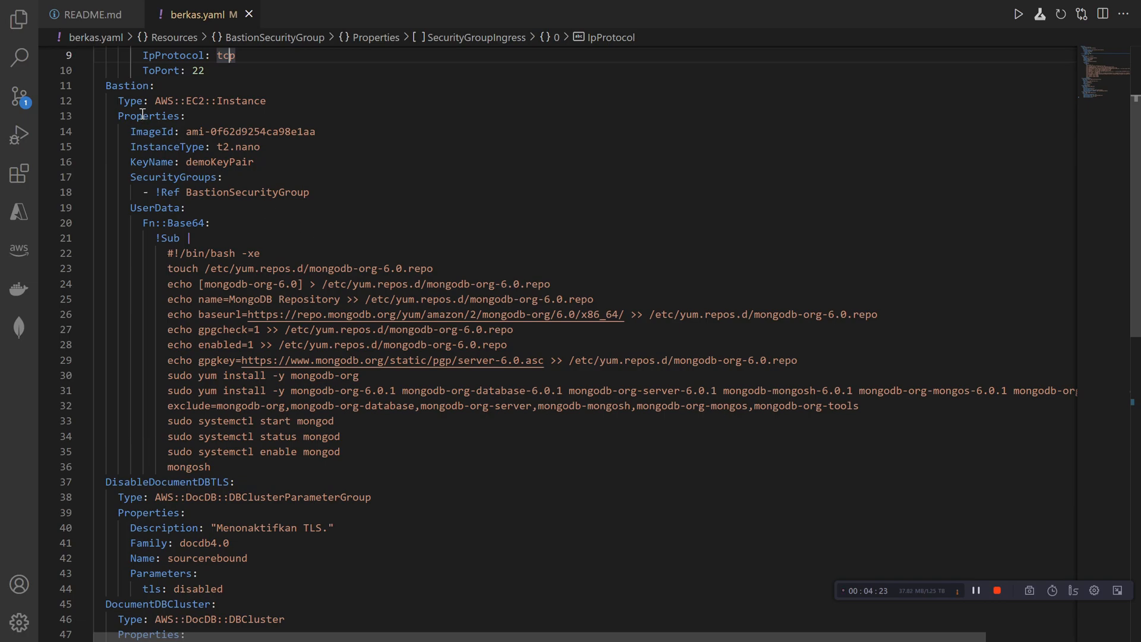
{"action": "left_click", "coordinate": [211, 101]}
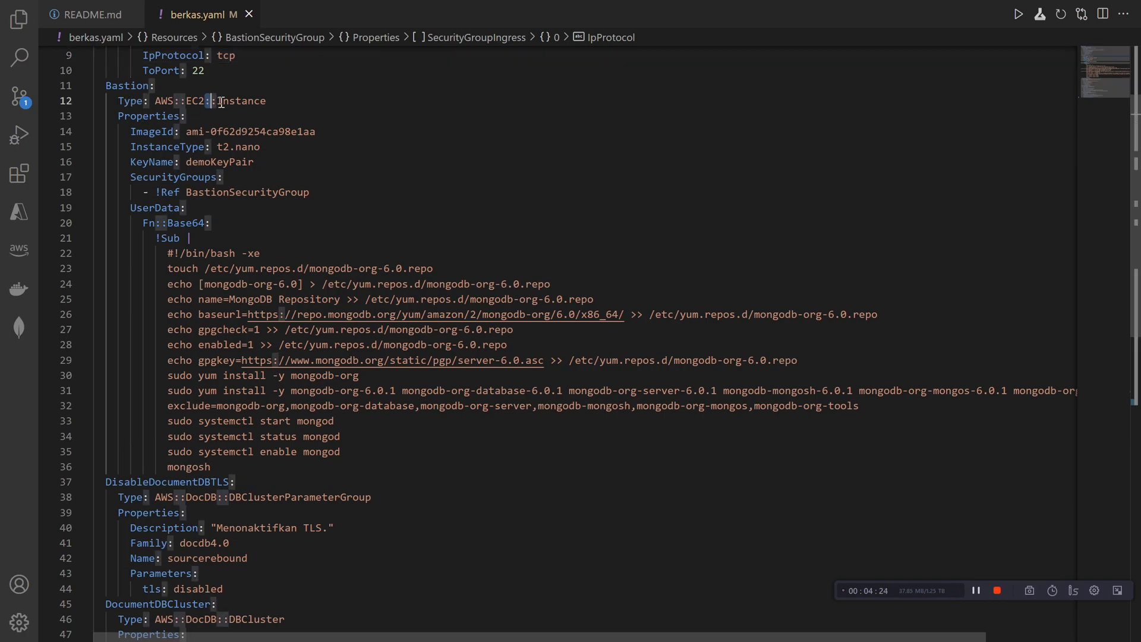
{"action": "left_click", "coordinate": [382, 146]}
{"action": "left_click", "coordinate": [174, 104]}
{"action": "left_click", "coordinate": [286, 131]}
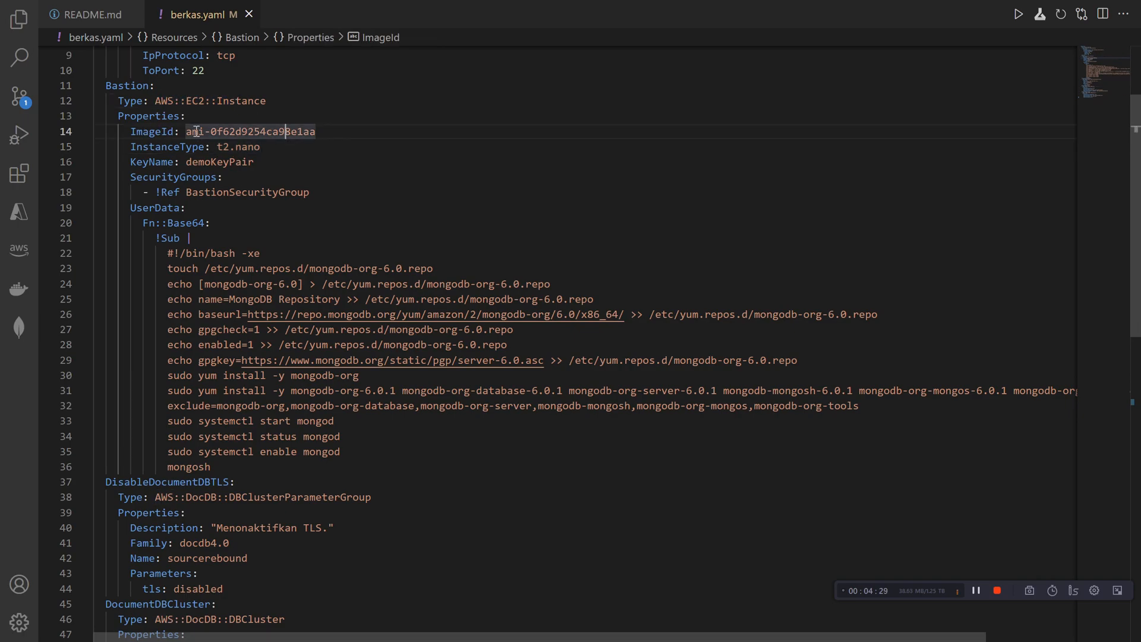
{"action": "left_click_drag", "start_coordinate": [199, 131], "coordinate": [321, 133]}
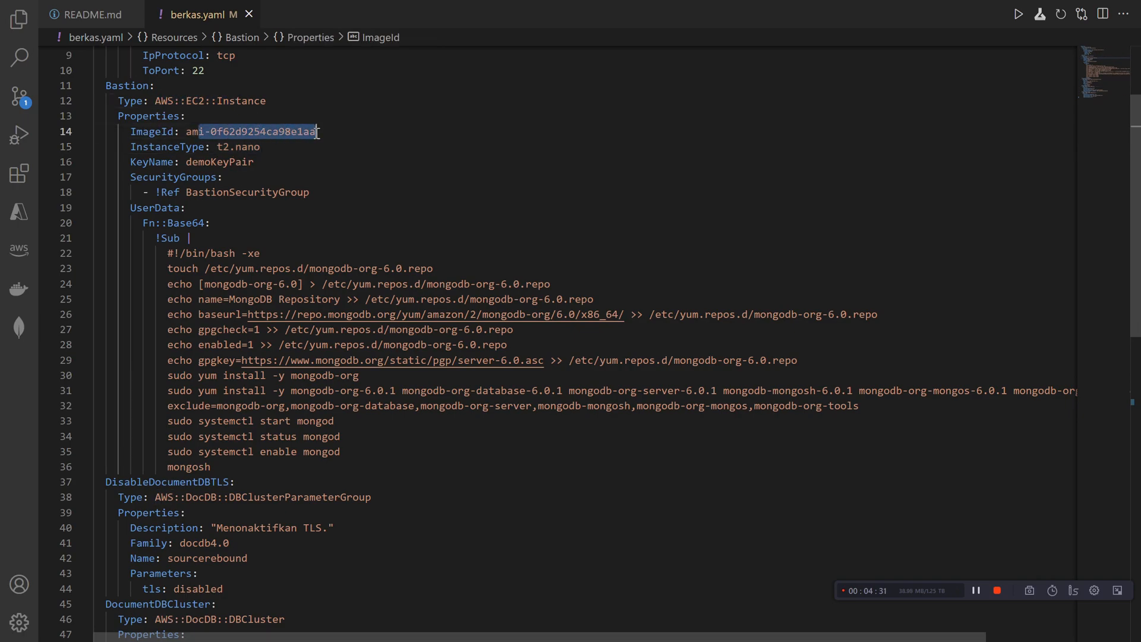
{"action": "left_click", "coordinate": [317, 133]}
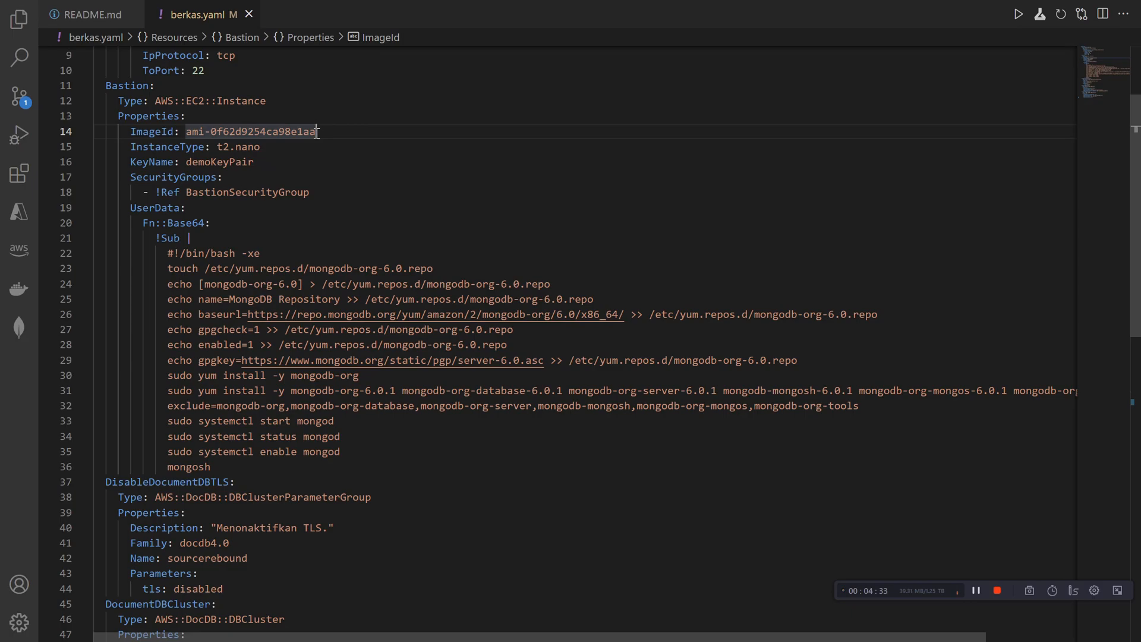
Step: Switch to the AWS console in the browser and open the EC2 form for launching an instance
{"action": "key", "text": "alt+Tab"}
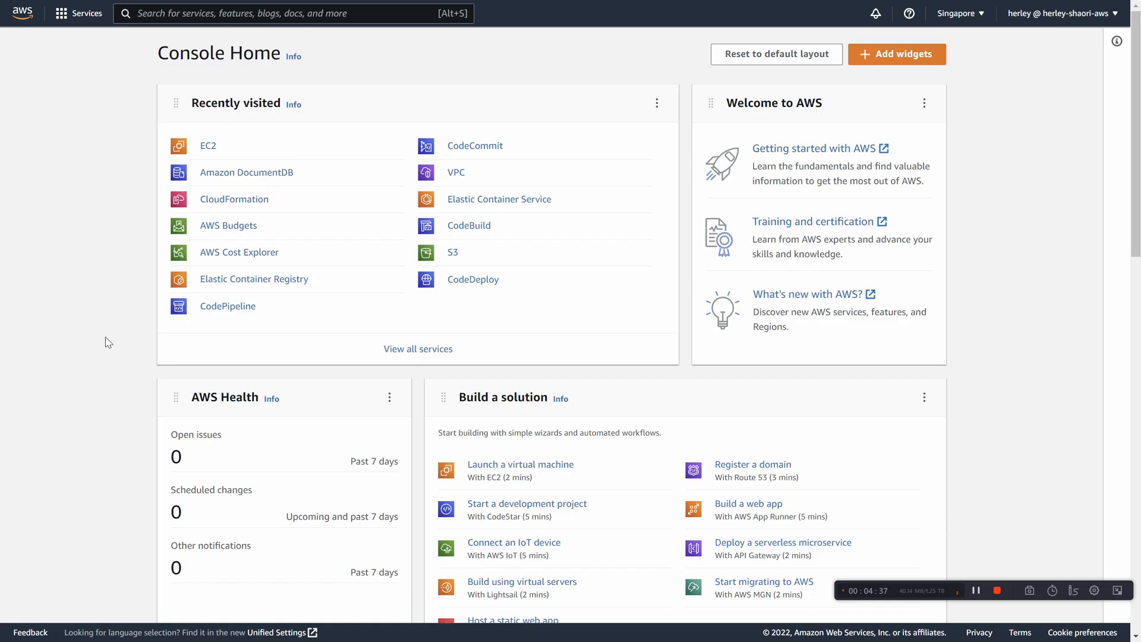
{"action": "left_click", "coordinate": [208, 147]}
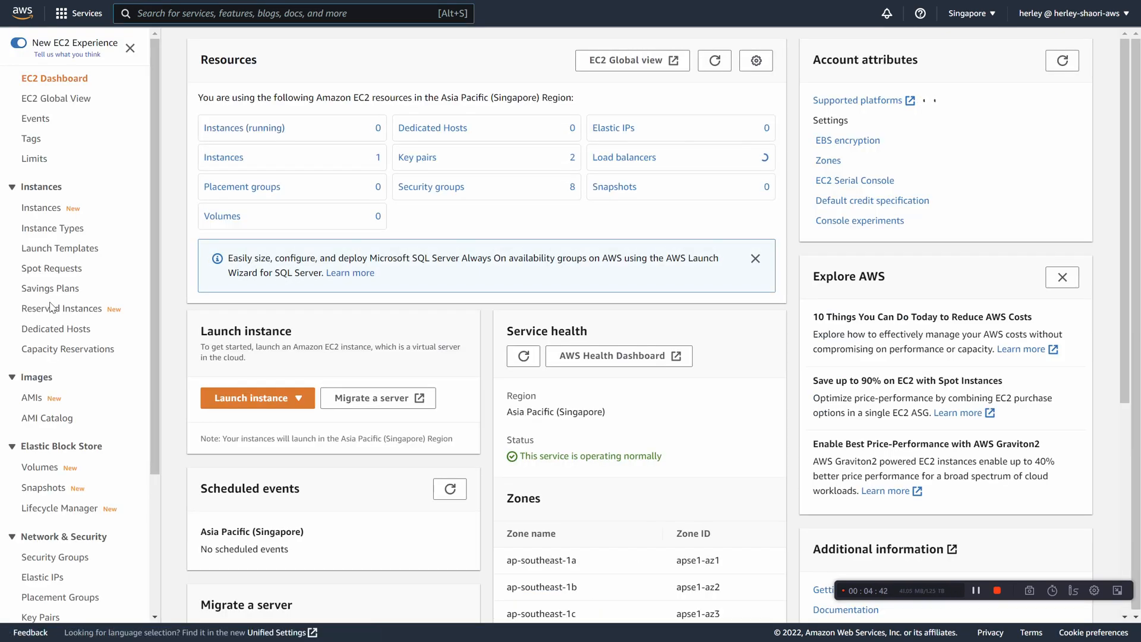
{"action": "left_click", "coordinate": [50, 208]}
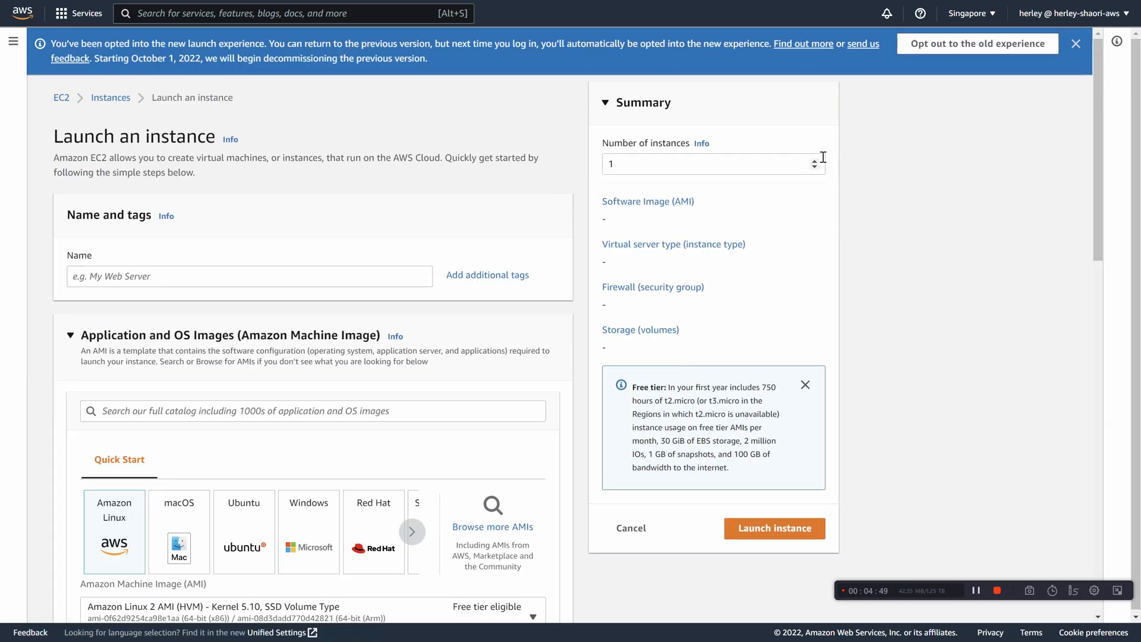
Step: Check the AMI ID of the Amazon Linux 2 image in the launch form's application and OS images section
{"action": "scroll", "coordinate": [168, 310], "scroll_direction": "down", "scroll_amount": 3}
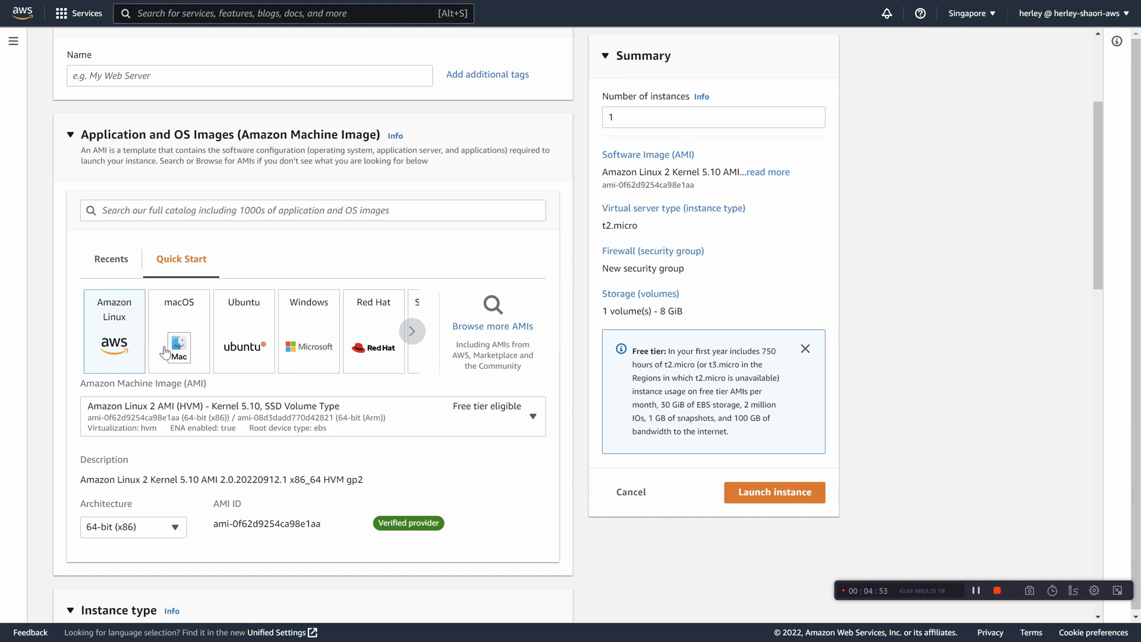
{"action": "scroll", "coordinate": [312, 321], "scroll_direction": "down", "scroll_amount": 3}
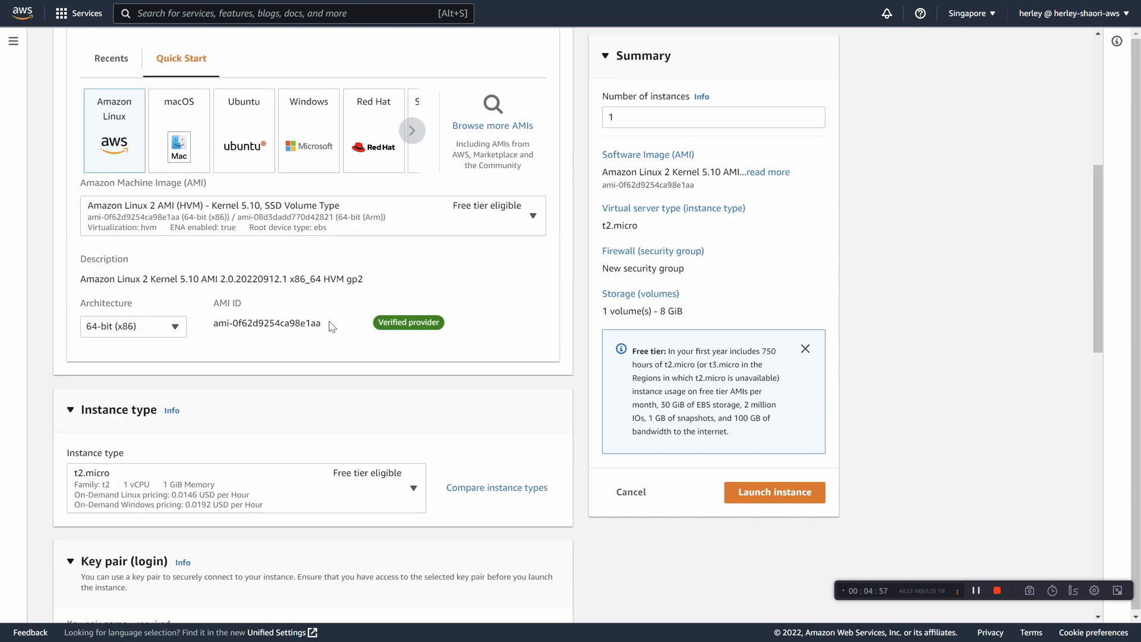
{"action": "scroll", "coordinate": [332, 327], "scroll_direction": "up", "scroll_amount": 3}
{"action": "left_click_drag", "start_coordinate": [326, 526], "coordinate": [231, 510]}
{"action": "left_click", "coordinate": [356, 526]}
{"action": "scroll", "coordinate": [312, 505], "scroll_direction": "down", "scroll_amount": 1}
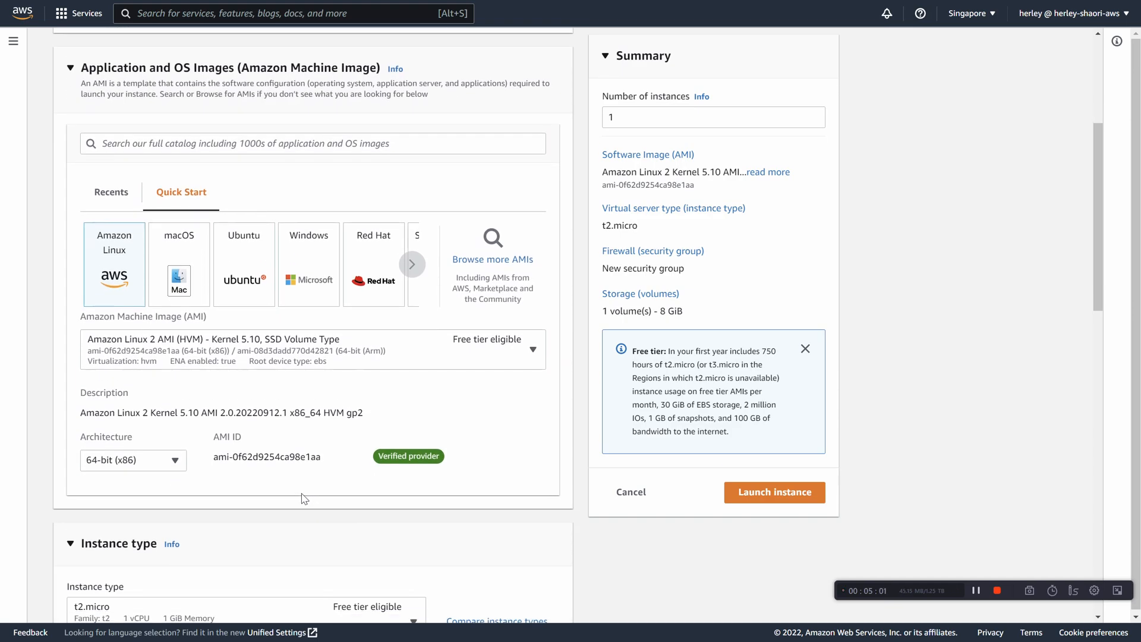
Step: Compare the AMI IDs of the Ubuntu and Red Hat images, and reselect Amazon Linux
{"action": "left_click", "coordinate": [249, 263]}
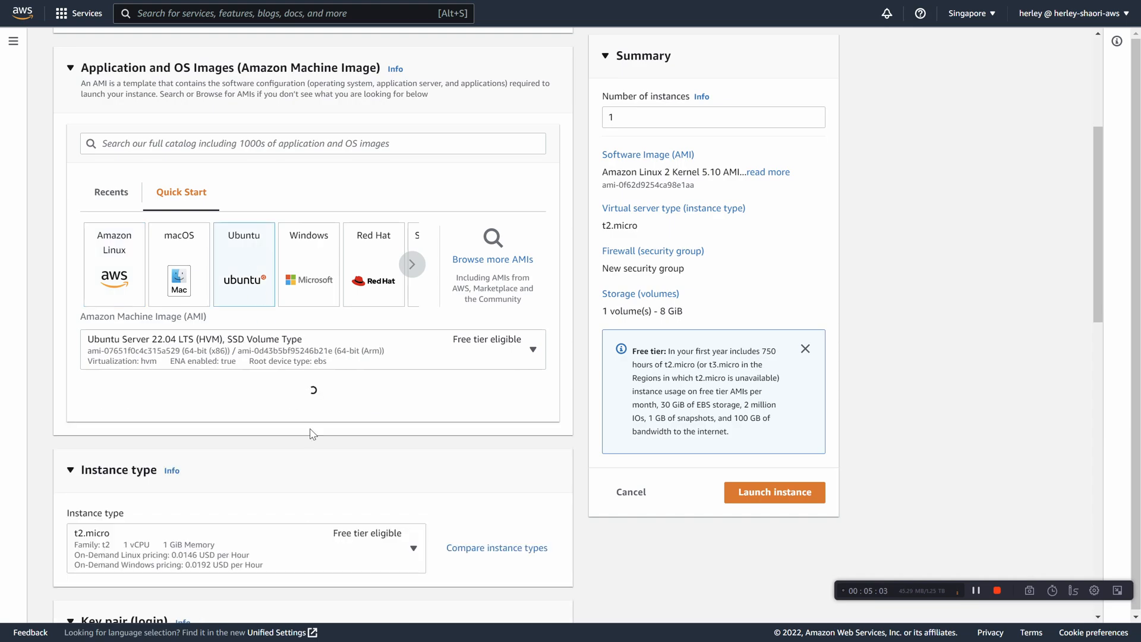
{"action": "left_click_drag", "start_coordinate": [324, 457], "coordinate": [218, 452]}
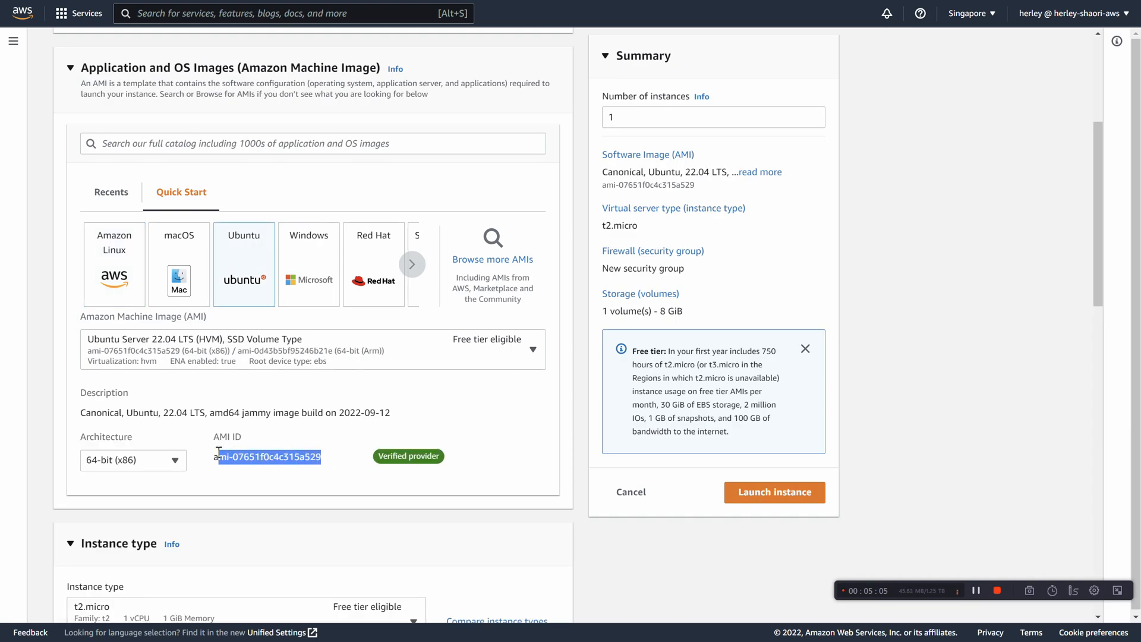
{"action": "left_click", "coordinate": [385, 247]}
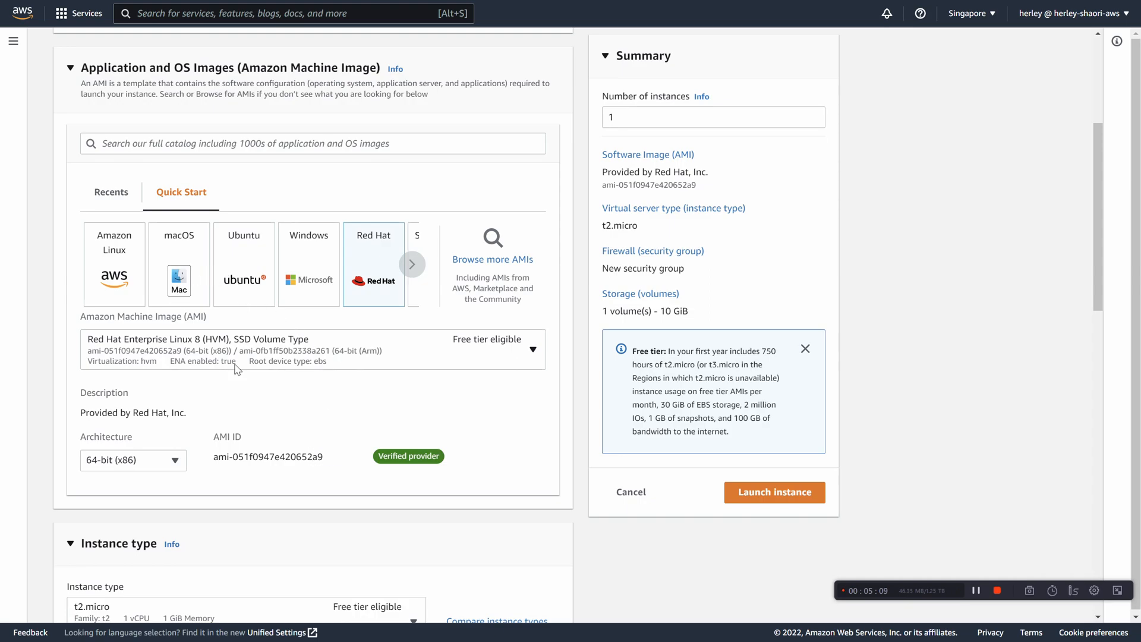
{"action": "left_click", "coordinate": [136, 292]}
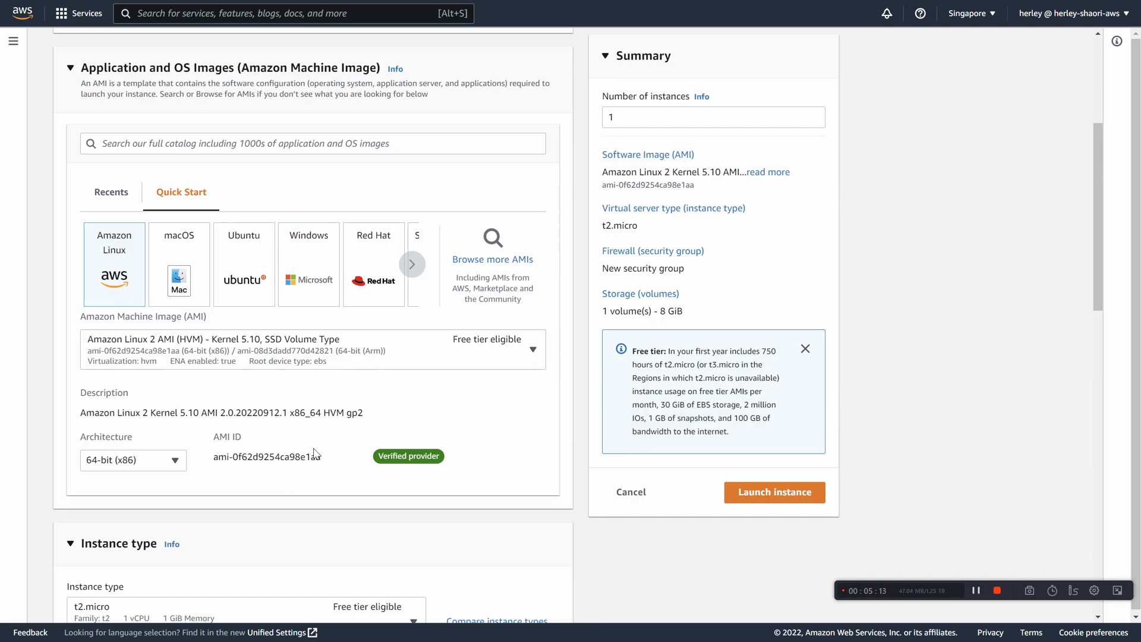
Step: Switch back to Visual Studio Code and examine the Bastion's InstanceType and KeyName properties in berkas.yaml
{"action": "key", "text": "alt+Tab"}
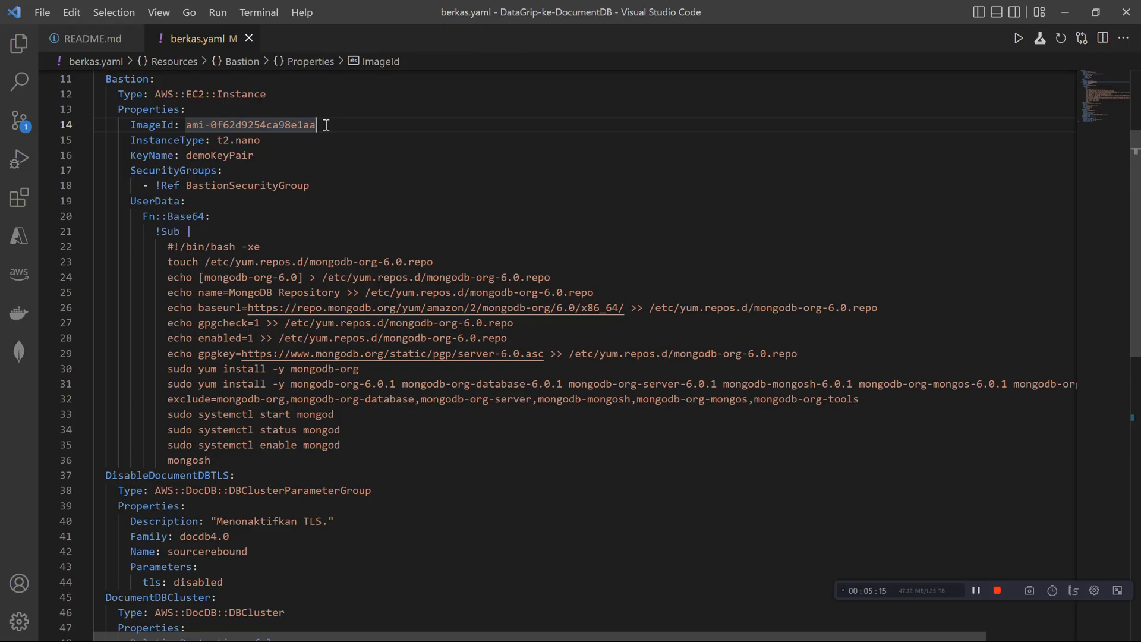
{"action": "left_click_drag", "start_coordinate": [167, 140], "coordinate": [217, 139]}
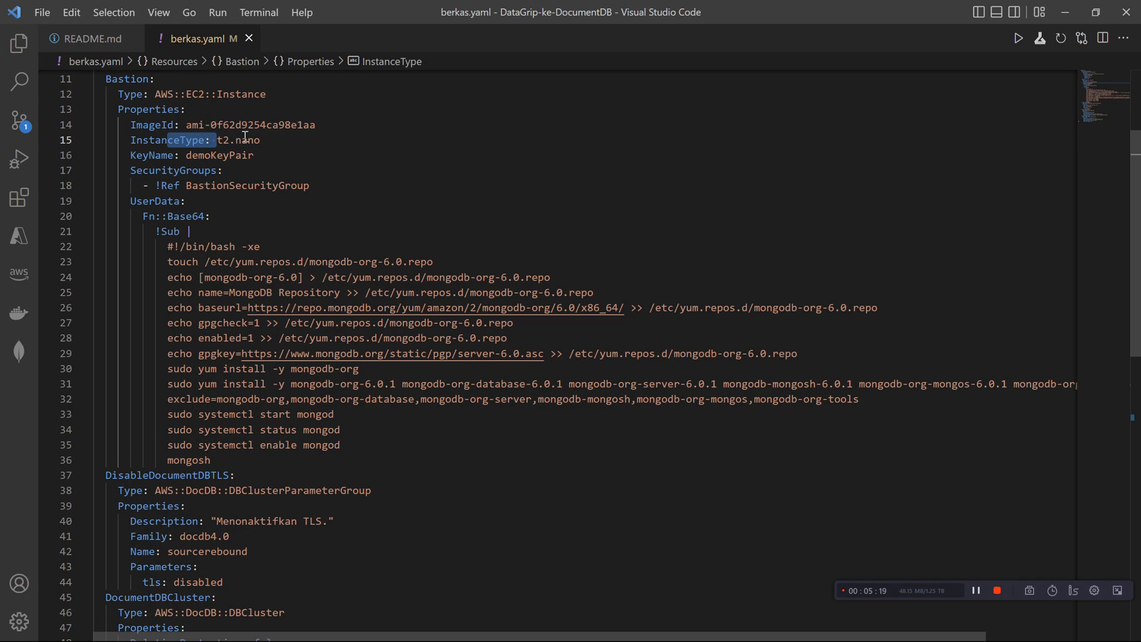
{"action": "left_click_drag", "start_coordinate": [143, 156], "coordinate": [180, 156]}
{"action": "left_click", "coordinate": [270, 156]}
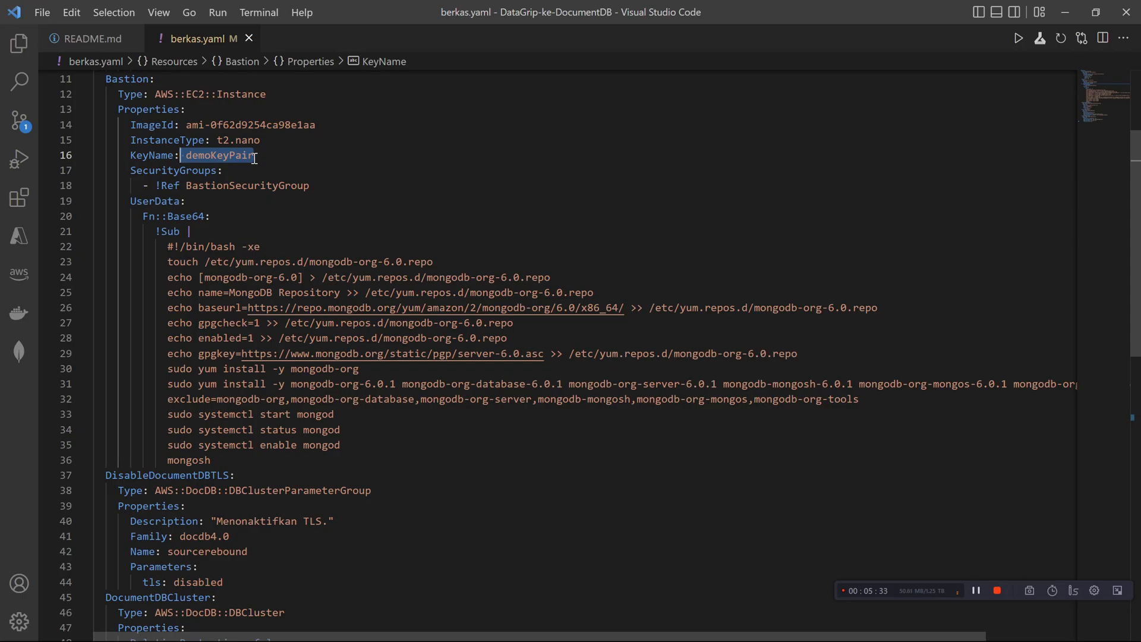
Step: Switch to the AWS console and check the demoKeyPair entry in the EC2 key pairs list
{"action": "key", "text": "alt+Tab"}
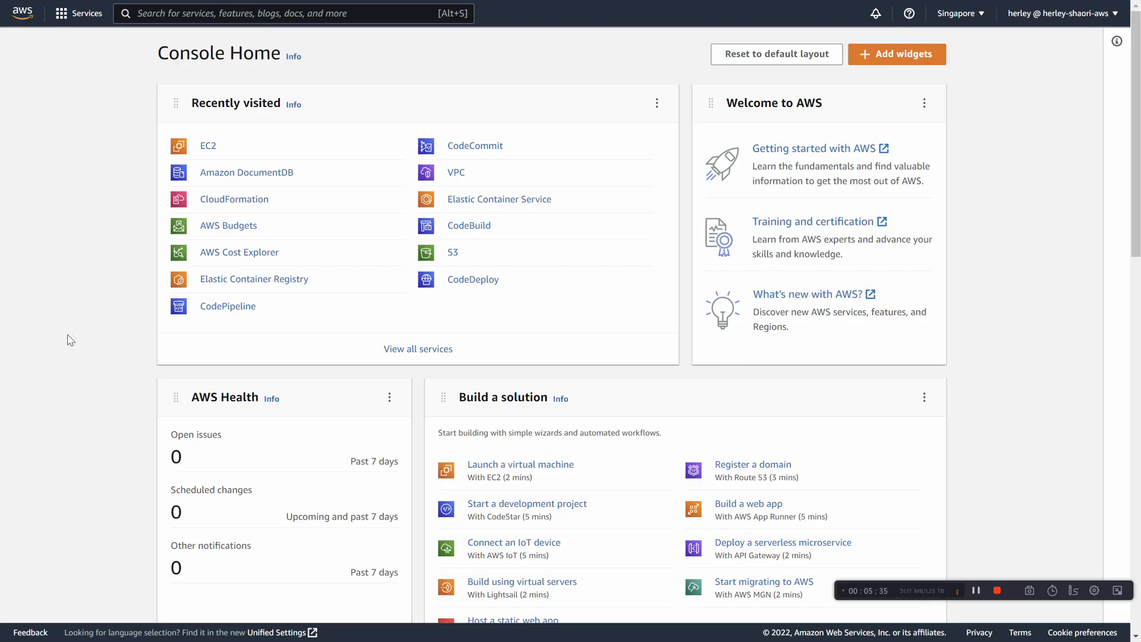
{"action": "left_click", "coordinate": [207, 146]}
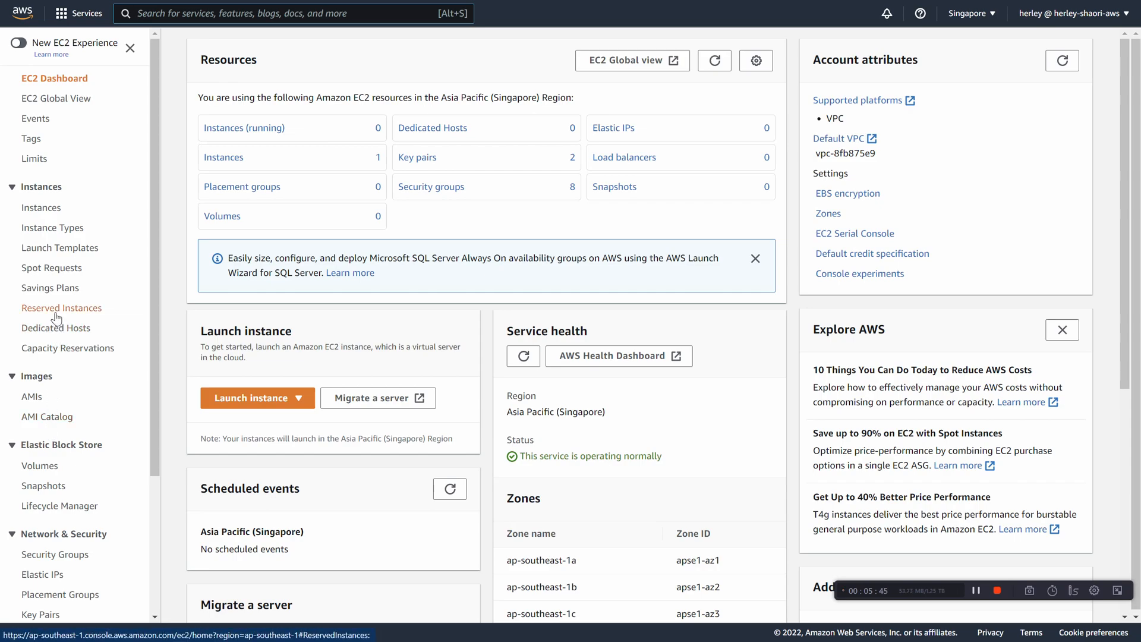
{"action": "scroll", "coordinate": [46, 438], "scroll_direction": "down", "scroll_amount": 3}
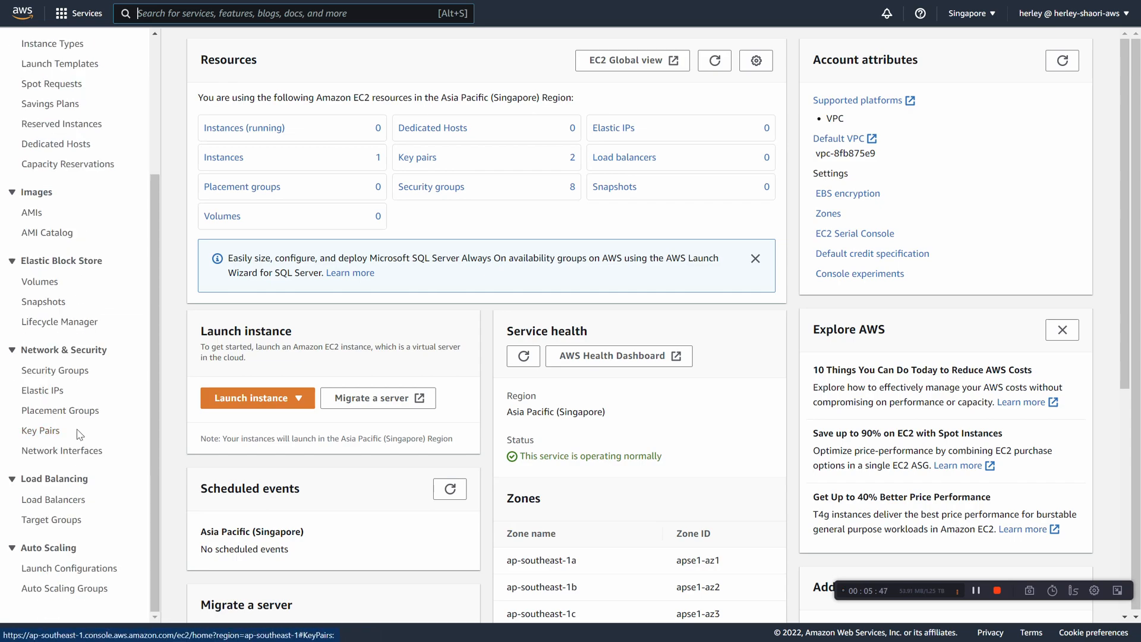
{"action": "left_click", "coordinate": [24, 434]}
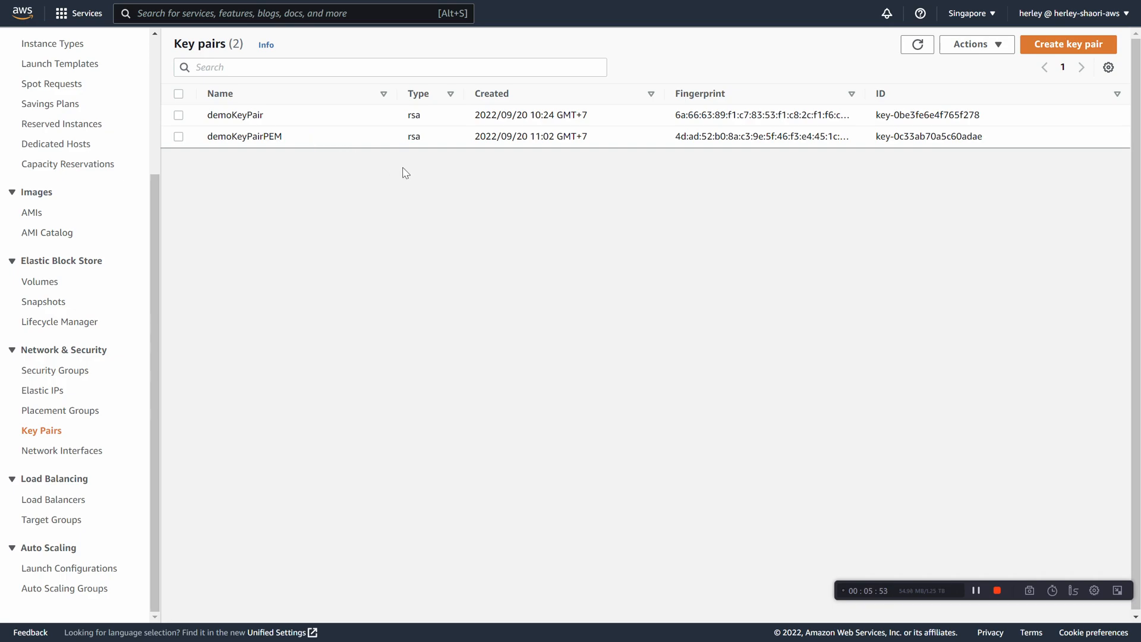
{"action": "double_click", "coordinate": [256, 116]}
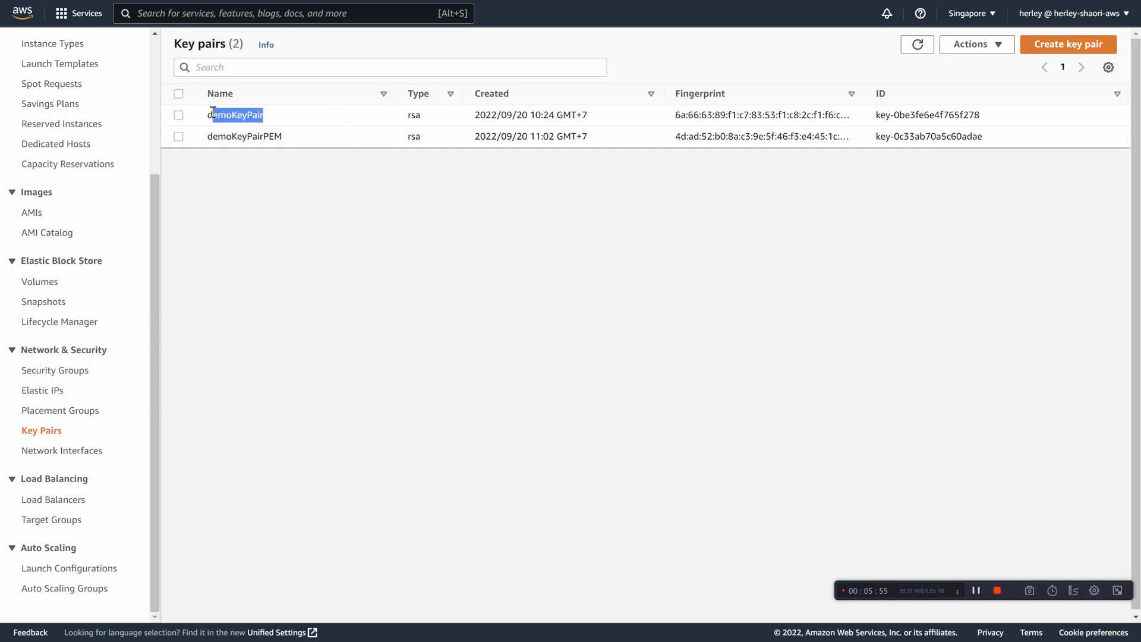
{"action": "left_click", "coordinate": [178, 114]}
Step: Return to Visual Studio Code and compare the Bastion's SecurityGroups reference with the BastionSecurityGroup definition in berkas.yaml
{"action": "key", "text": "alt+Tab"}
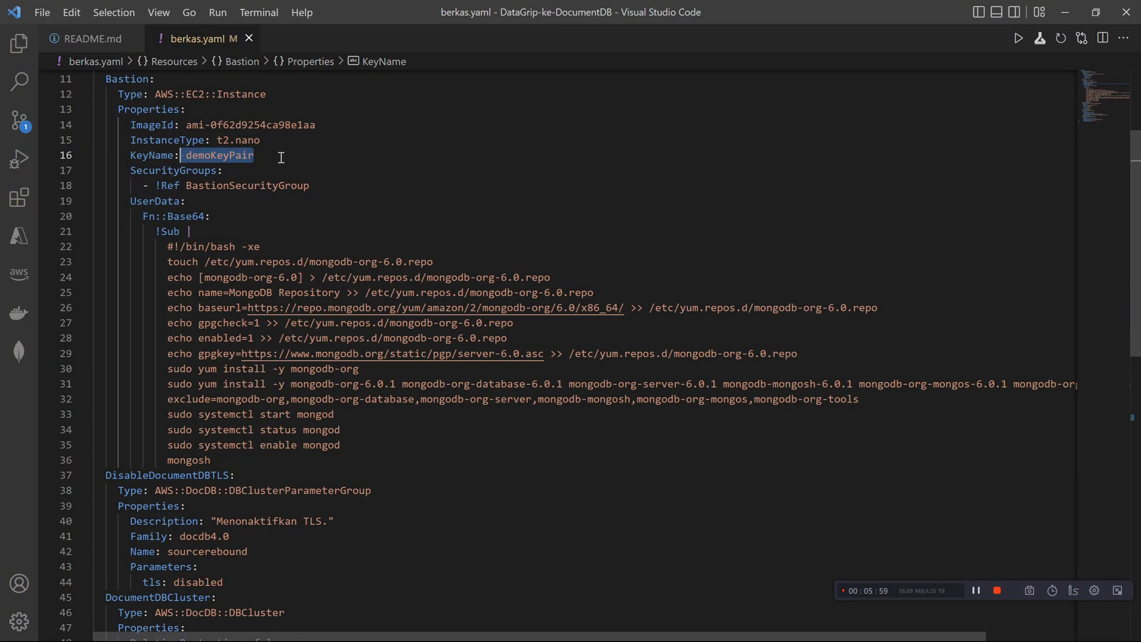
{"action": "scroll", "coordinate": [273, 184], "scroll_direction": "up", "scroll_amount": 1}
{"action": "mouse_move", "coordinate": [311, 249]}
{"action": "left_mouse_down"}
{"action": "mouse_move", "coordinate": [174, 246]}
{"action": "mouse_move", "coordinate": [331, 245]}
{"action": "left_mouse_up"}
{"action": "left_click", "coordinate": [314, 245]}
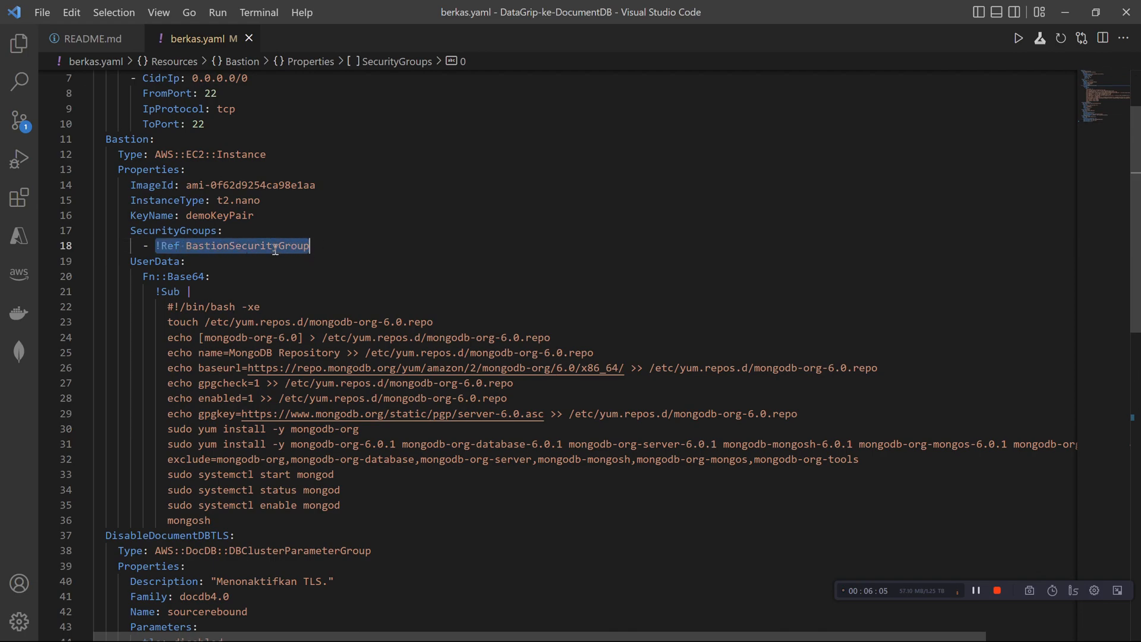
{"action": "scroll", "coordinate": [257, 261], "scroll_direction": "up", "scroll_amount": 2}
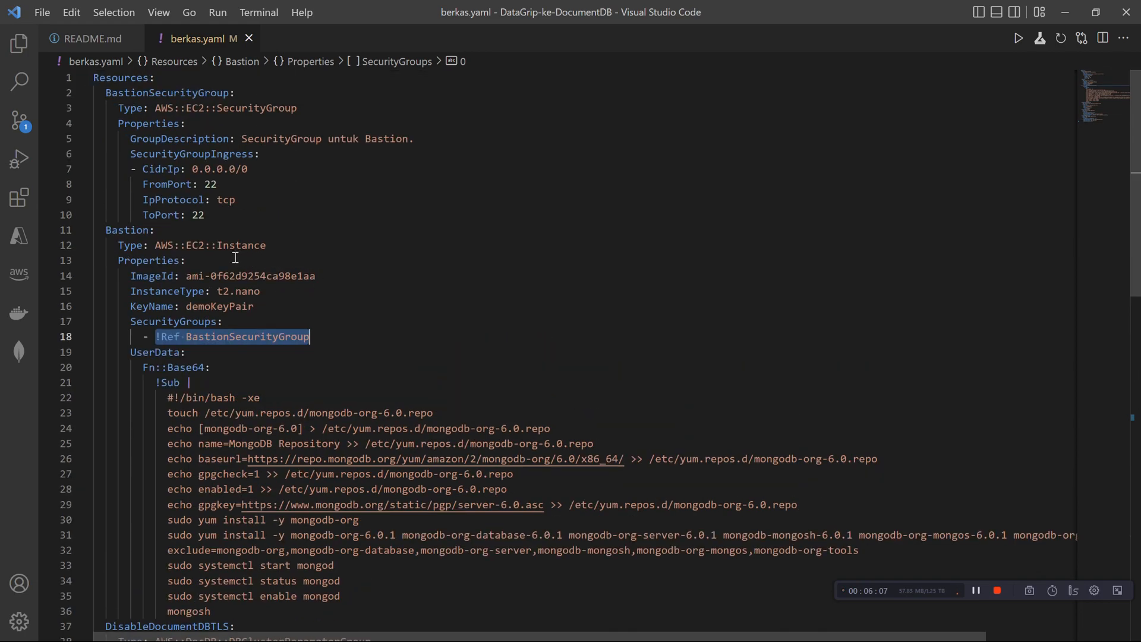
{"action": "double_click", "coordinate": [129, 93]}
{"action": "left_click", "coordinate": [261, 321]}
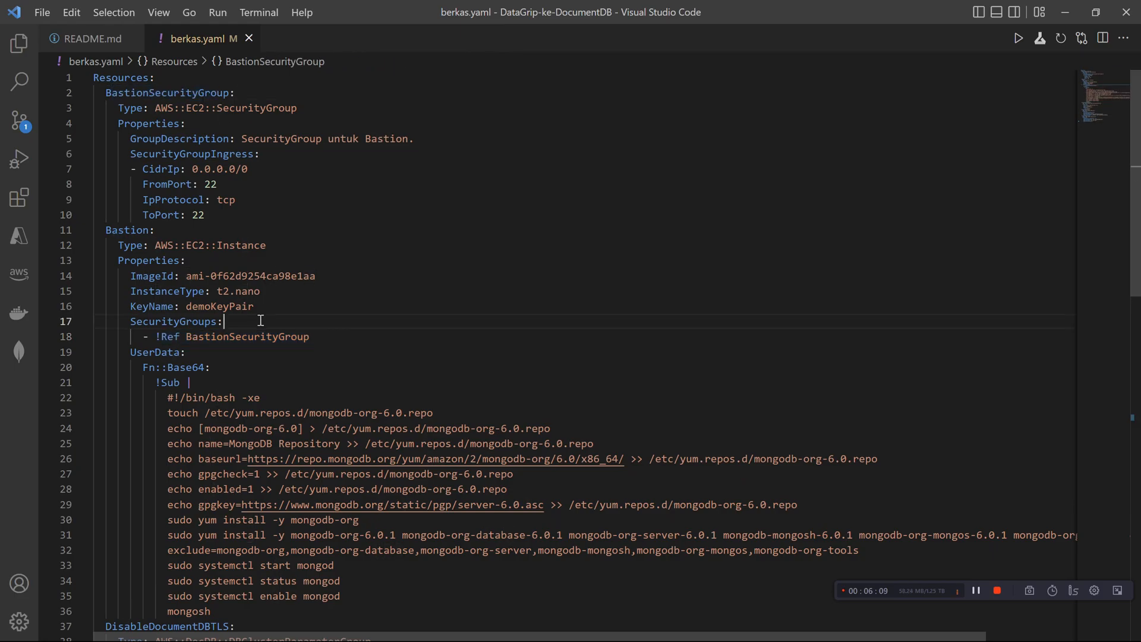
{"action": "left_click_drag", "start_coordinate": [198, 337], "coordinate": [331, 334]}
Step: Examine the Bastion's resource type and the UserData bash script that installs and starts MongoDB
{"action": "scroll", "coordinate": [331, 333], "scroll_direction": "down", "scroll_amount": 4}
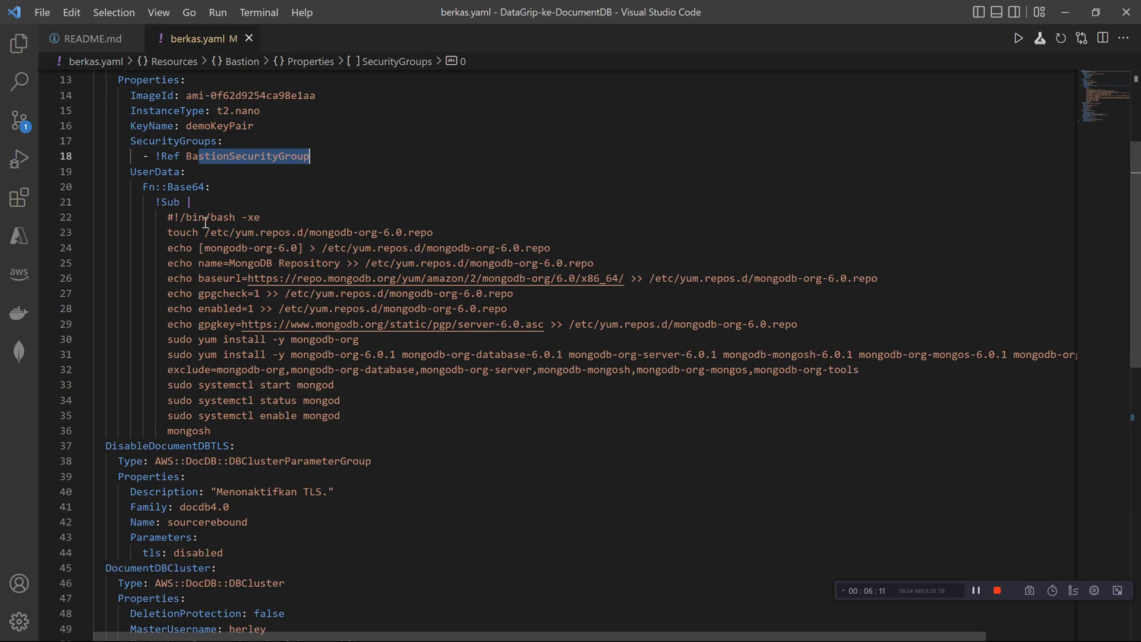
{"action": "scroll", "coordinate": [273, 262], "scroll_direction": "up", "scroll_amount": 3}
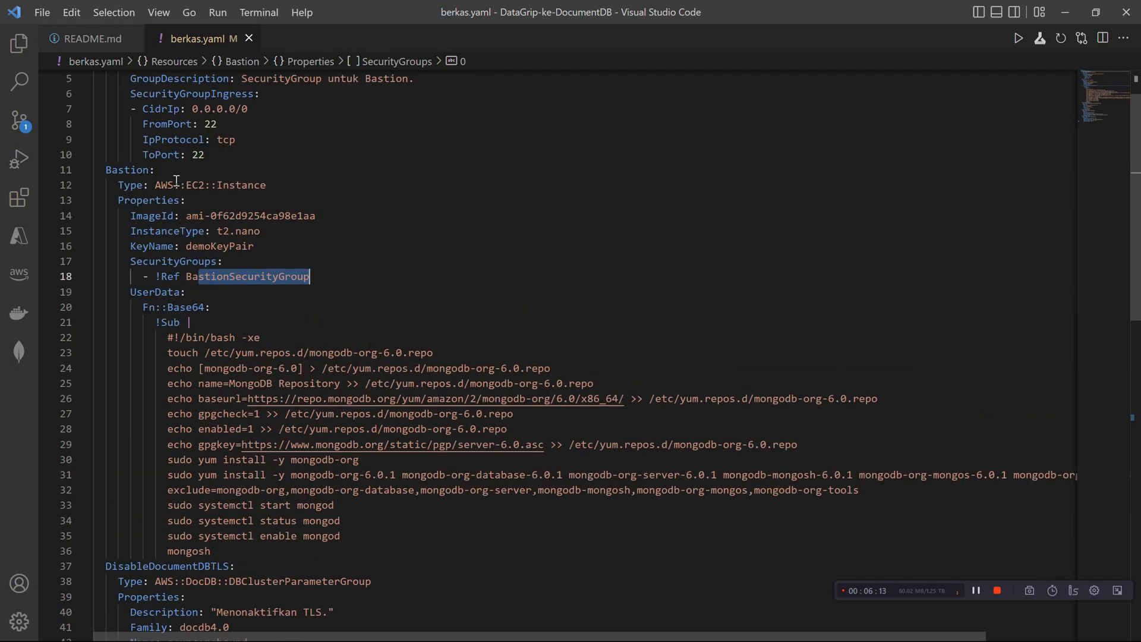
{"action": "left_click_drag", "start_coordinate": [169, 183], "coordinate": [229, 184]}
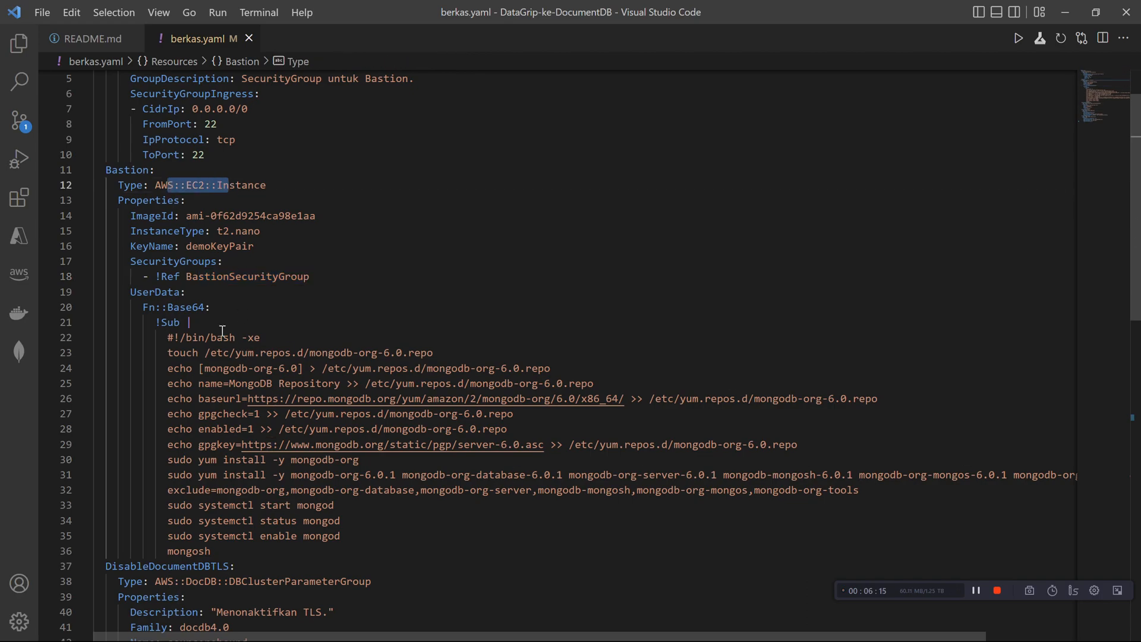
{"action": "scroll", "coordinate": [207, 321], "scroll_direction": "down", "scroll_amount": 1}
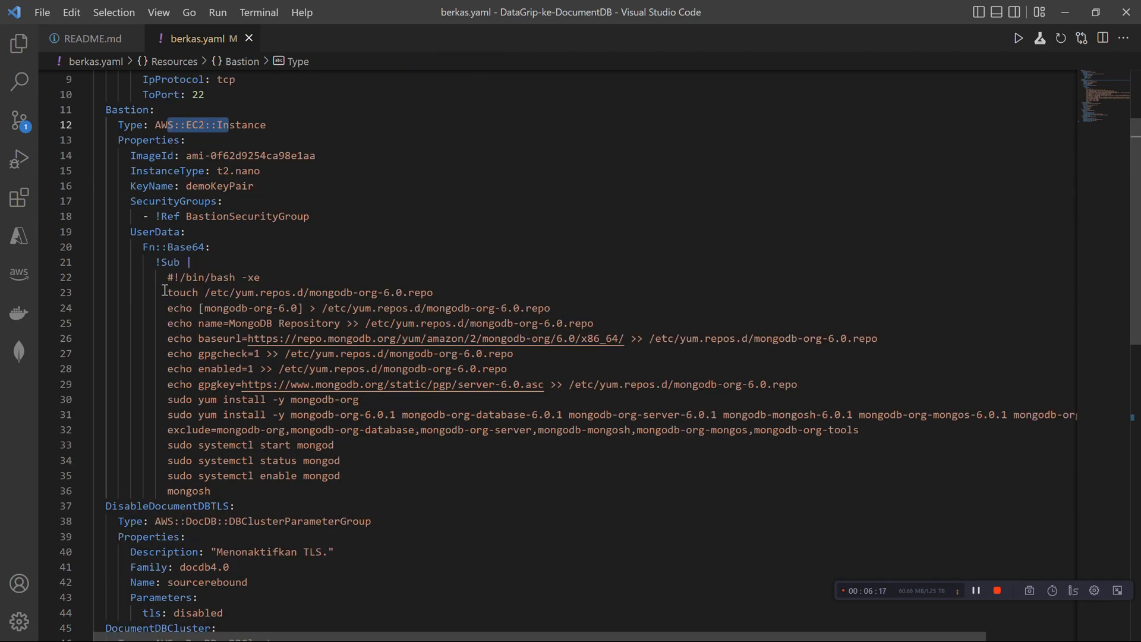
{"action": "double_click", "coordinate": [149, 232]}
{"action": "scroll", "coordinate": [258, 378], "scroll_direction": "down", "scroll_amount": 1}
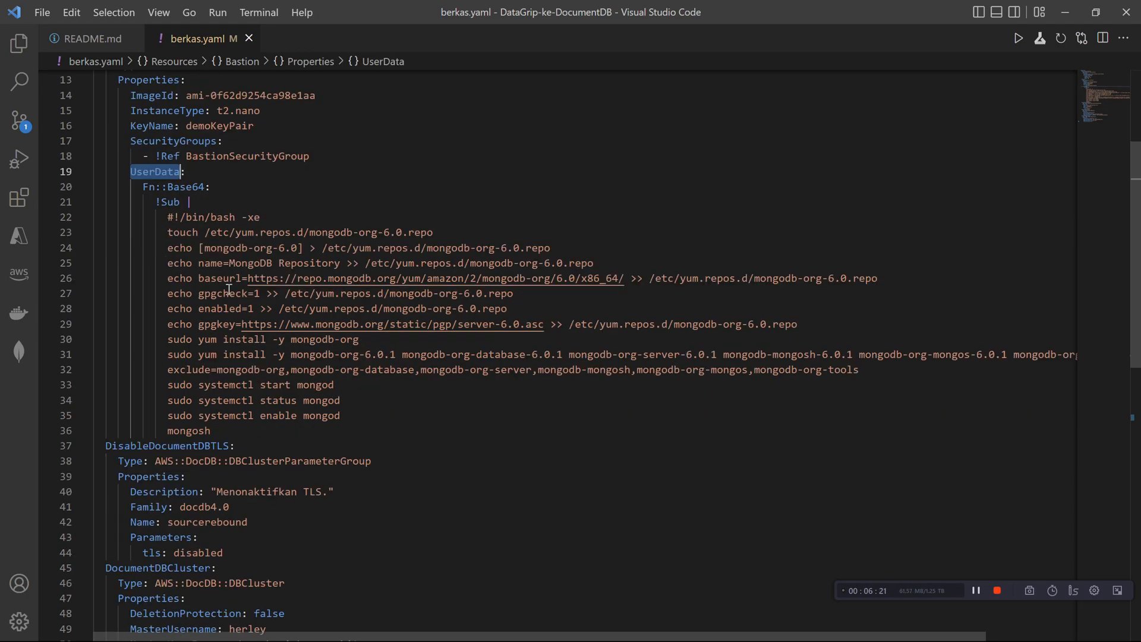
{"action": "left_click_drag", "start_coordinate": [167, 217], "coordinate": [223, 431]}
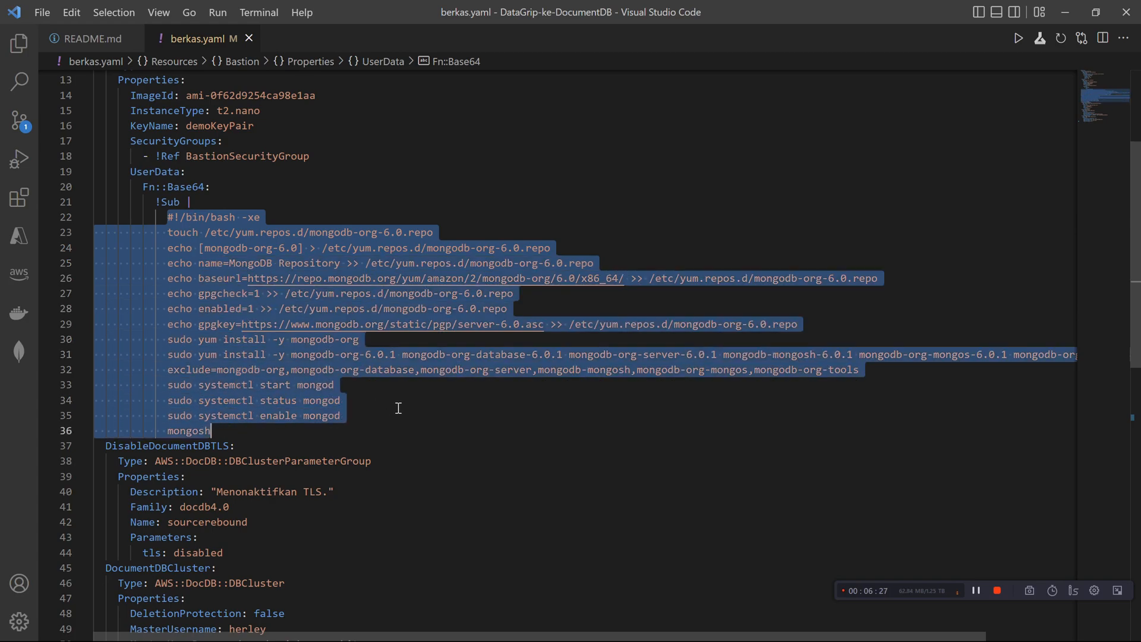
{"action": "left_click", "coordinate": [375, 407]}
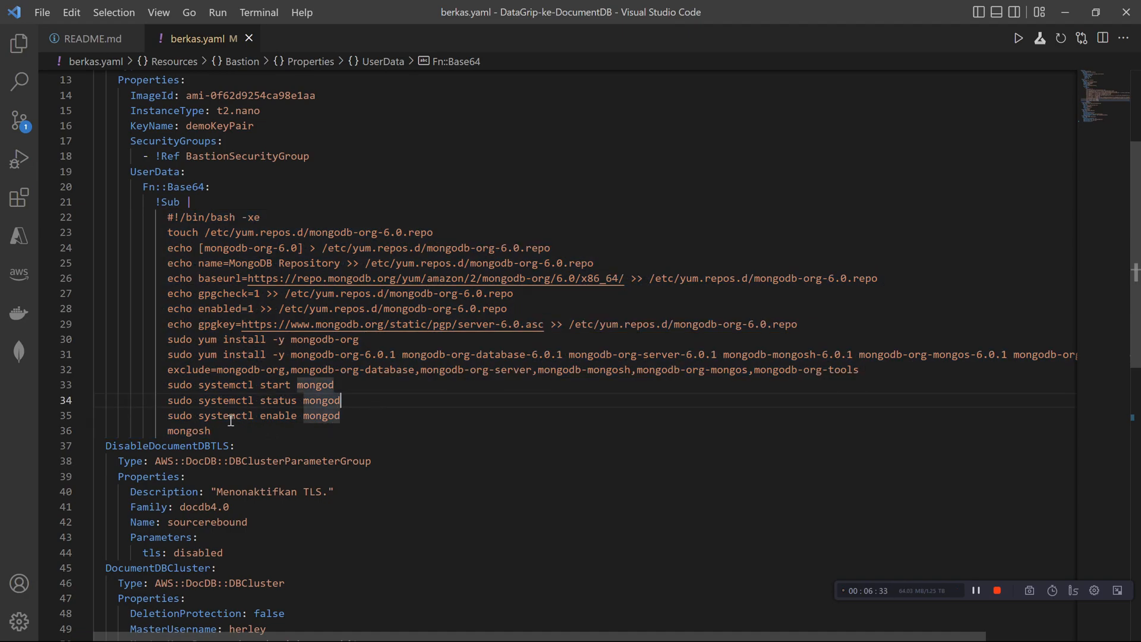
{"action": "scroll", "coordinate": [232, 415], "scroll_direction": "down", "scroll_amount": 2}
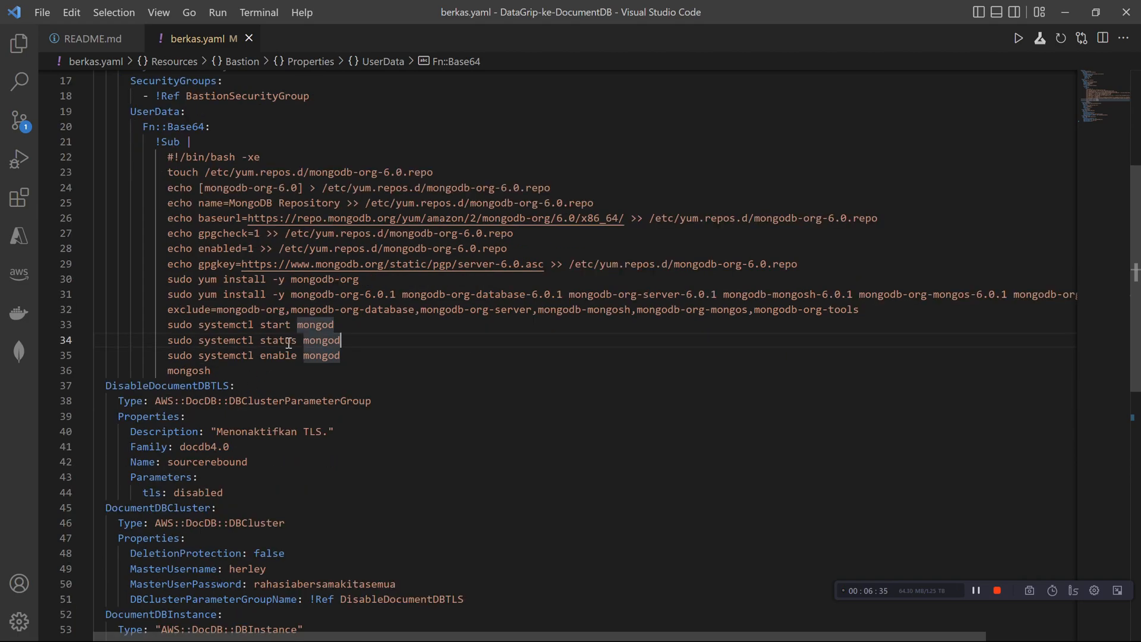
Step: Examine the DocumentDBCluster resource in berkas.yaml, including its AWS::DocDB::DBCluster type and DeletionProtection property
{"action": "scroll", "coordinate": [334, 370], "scroll_direction": "down", "scroll_amount": 3}
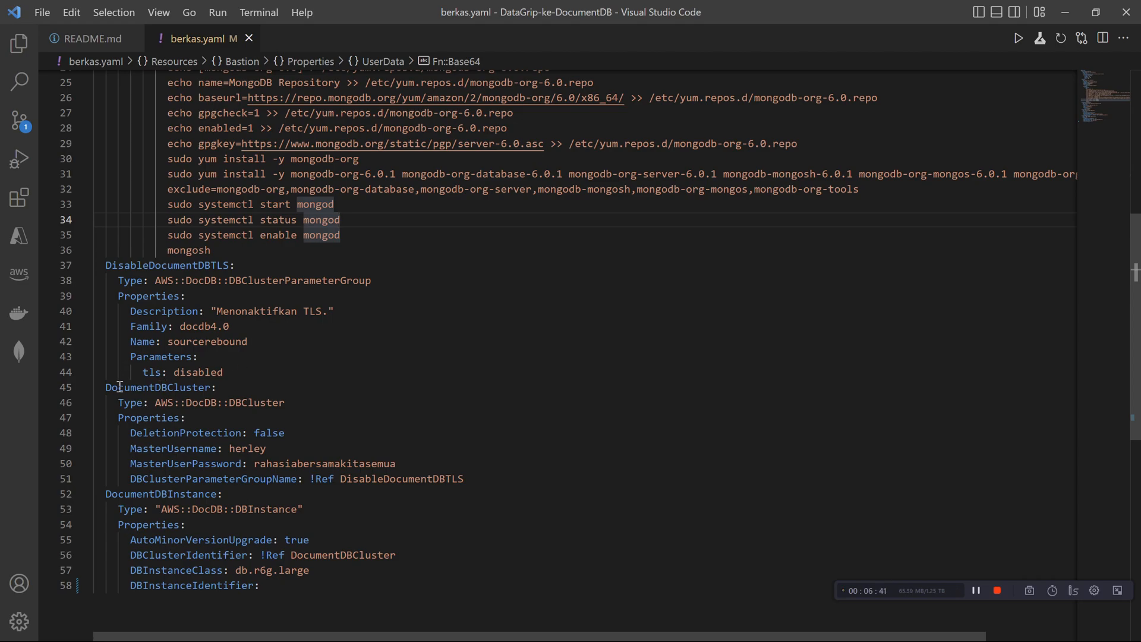
{"action": "left_click_drag", "start_coordinate": [124, 387], "coordinate": [169, 387]}
{"action": "left_click", "coordinate": [248, 393]}
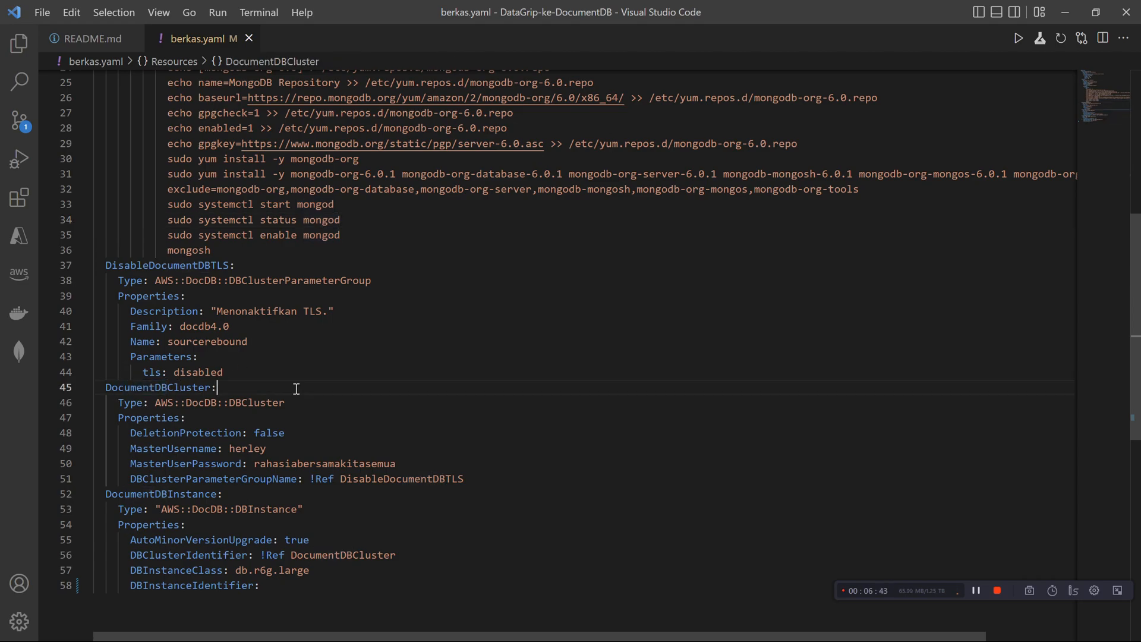
{"action": "scroll", "coordinate": [237, 326], "scroll_direction": "down", "scroll_amount": 3}
{"action": "left_click", "coordinate": [236, 326]}
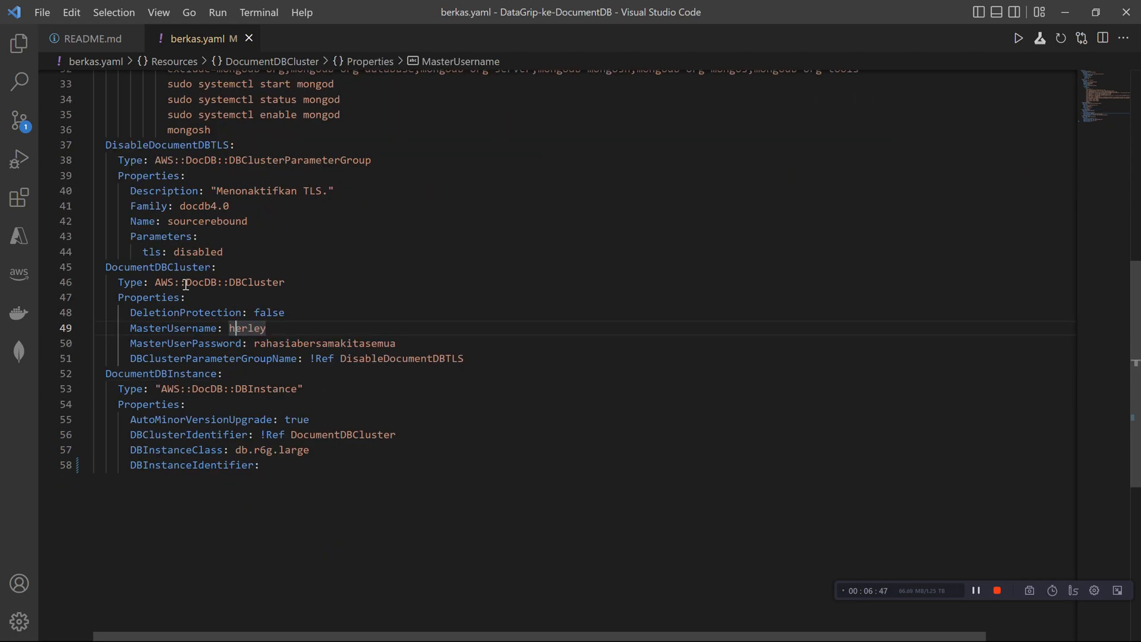
{"action": "left_click_drag", "start_coordinate": [106, 267], "coordinate": [211, 268]}
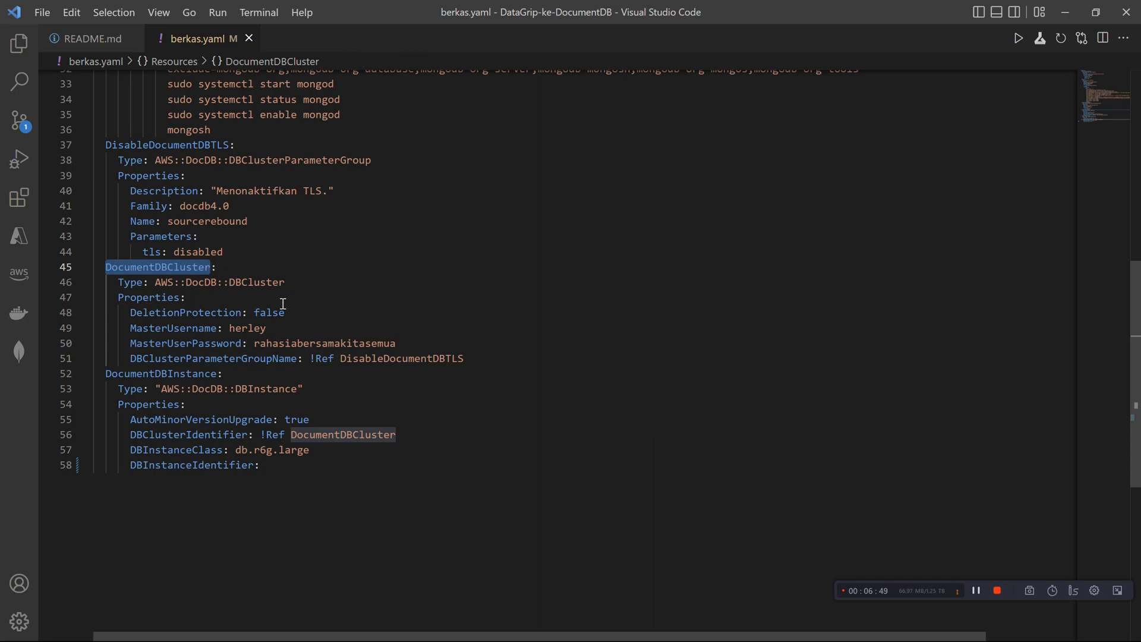
{"action": "left_click_drag", "start_coordinate": [130, 282], "coordinate": [288, 313]}
{"action": "left_click", "coordinate": [179, 358]}
{"action": "left_click", "coordinate": [288, 313]}
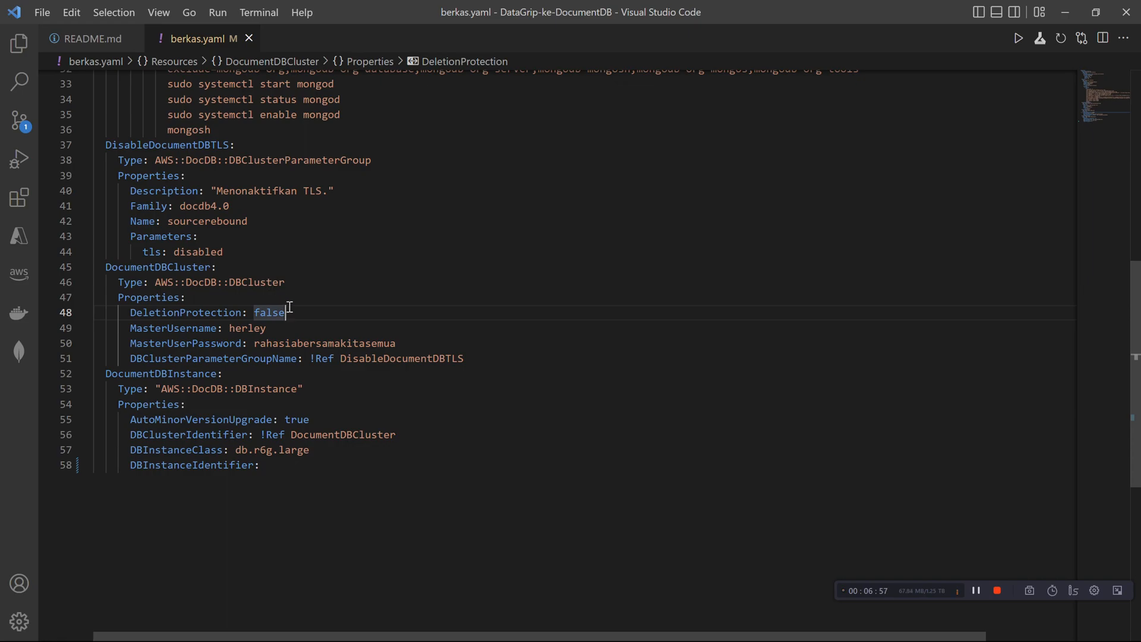
{"action": "scroll", "coordinate": [226, 437], "scroll_direction": "up", "scroll_amount": 5}
{"action": "middle_click", "coordinate": [227, 435]}
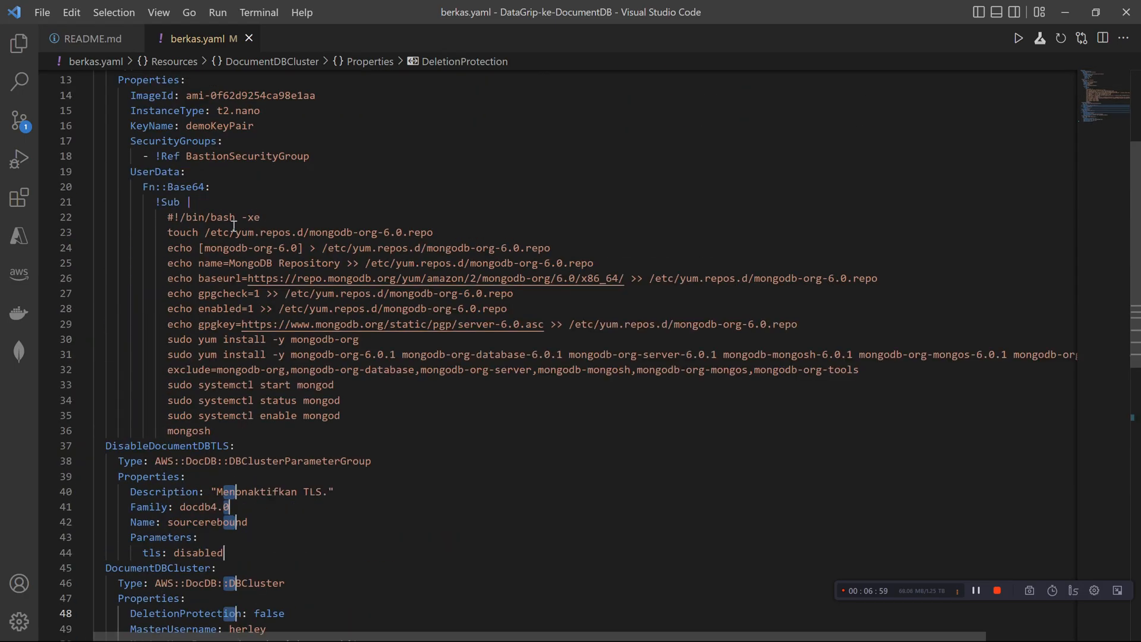
{"action": "scroll", "coordinate": [233, 225], "scroll_direction": "down", "scroll_amount": 4}
{"action": "left_click_drag", "start_coordinate": [129, 331], "coordinate": [174, 357]}
{"action": "left_click", "coordinate": [145, 340]}
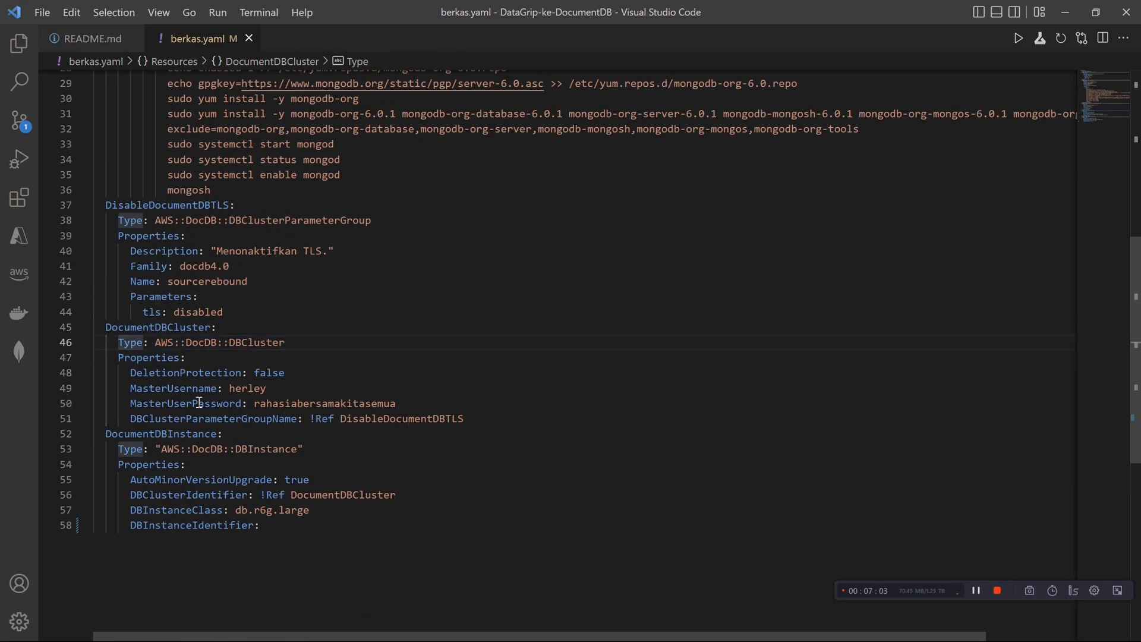
Step: Examine the MasterUsername and MasterUserPassword properties of the DocumentDBCluster resource
{"action": "scroll", "coordinate": [218, 370], "scroll_direction": "down", "scroll_amount": 3}
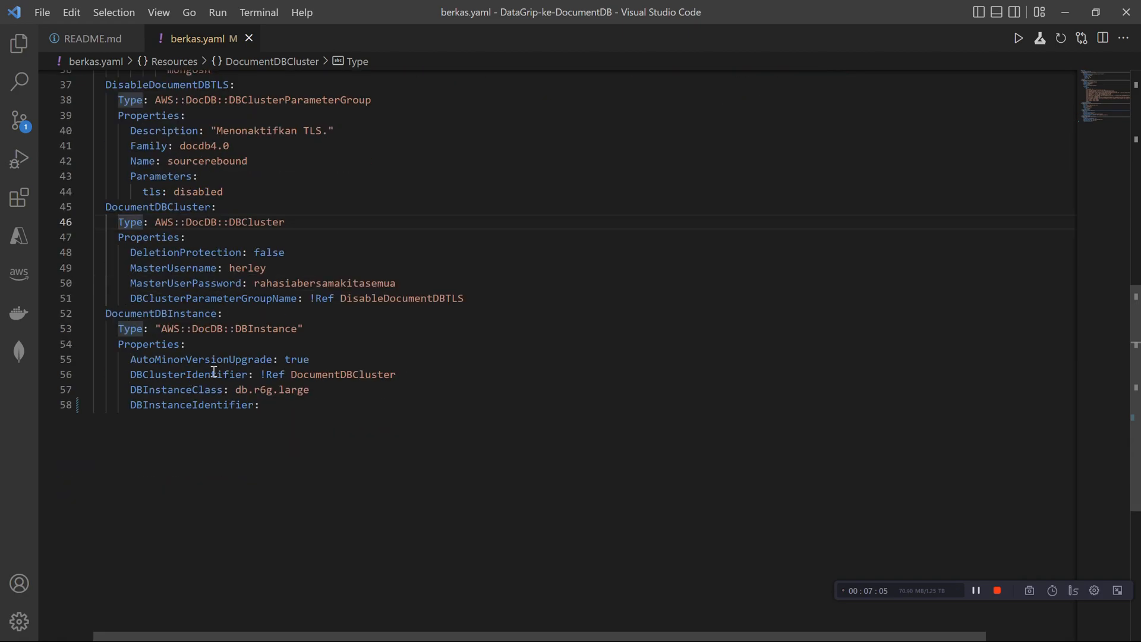
{"action": "left_click_drag", "start_coordinate": [137, 268], "coordinate": [217, 268]}
{"action": "double_click", "coordinate": [237, 268]}
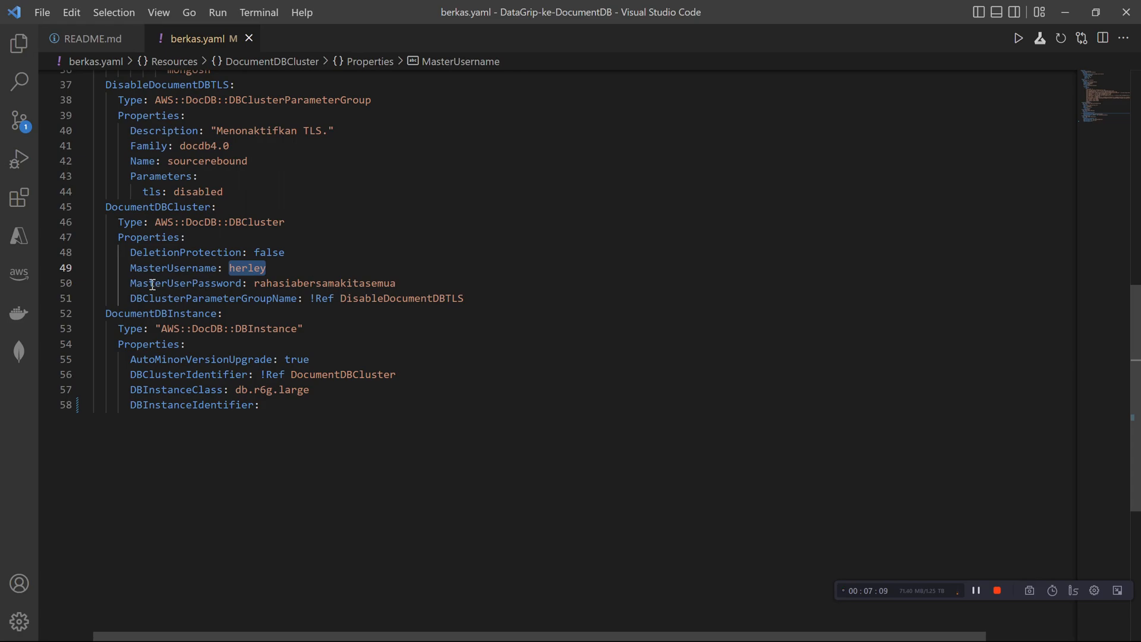
{"action": "left_click_drag", "start_coordinate": [130, 285], "coordinate": [278, 284]}
{"action": "left_click", "coordinate": [316, 283]}
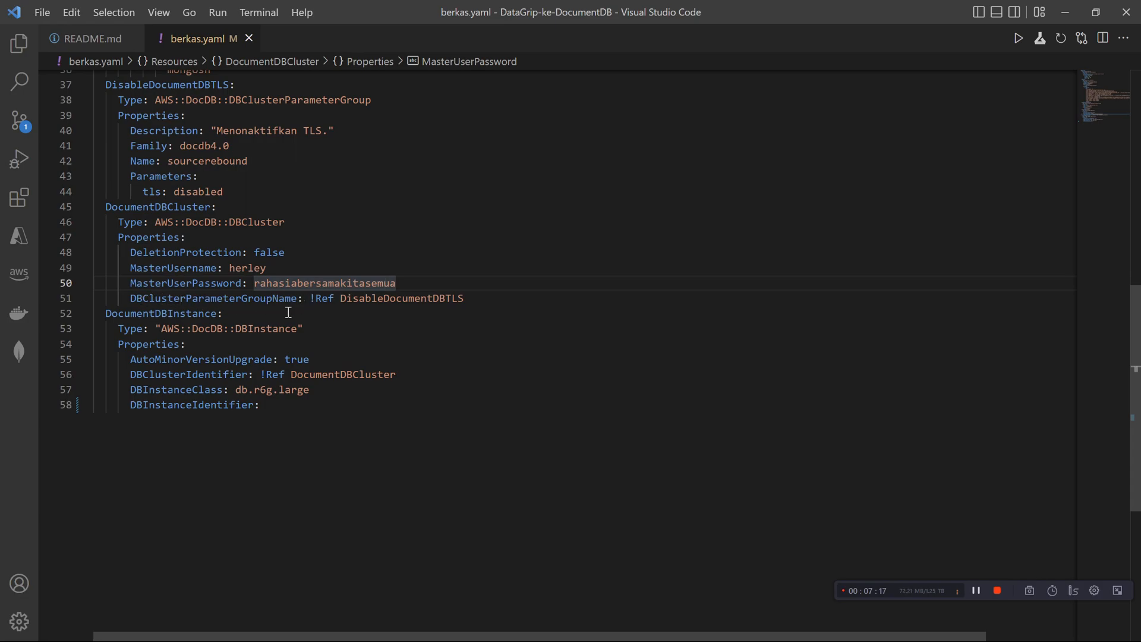
Step: Trace the cluster's DBClusterParameterGroupName reference to DisableDocumentDBTLS and examine that group's family, name and tls parameter
{"action": "left_click", "coordinate": [400, 326]}
{"action": "left_click", "coordinate": [371, 297]}
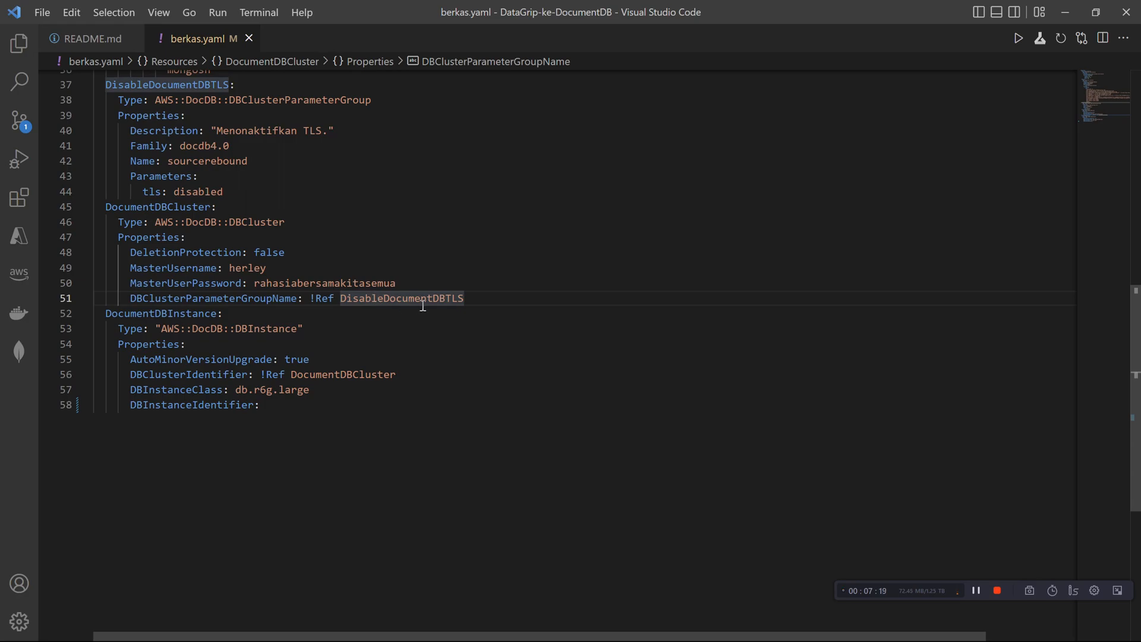
{"action": "scroll", "coordinate": [220, 333], "scroll_direction": "up", "scroll_amount": 3}
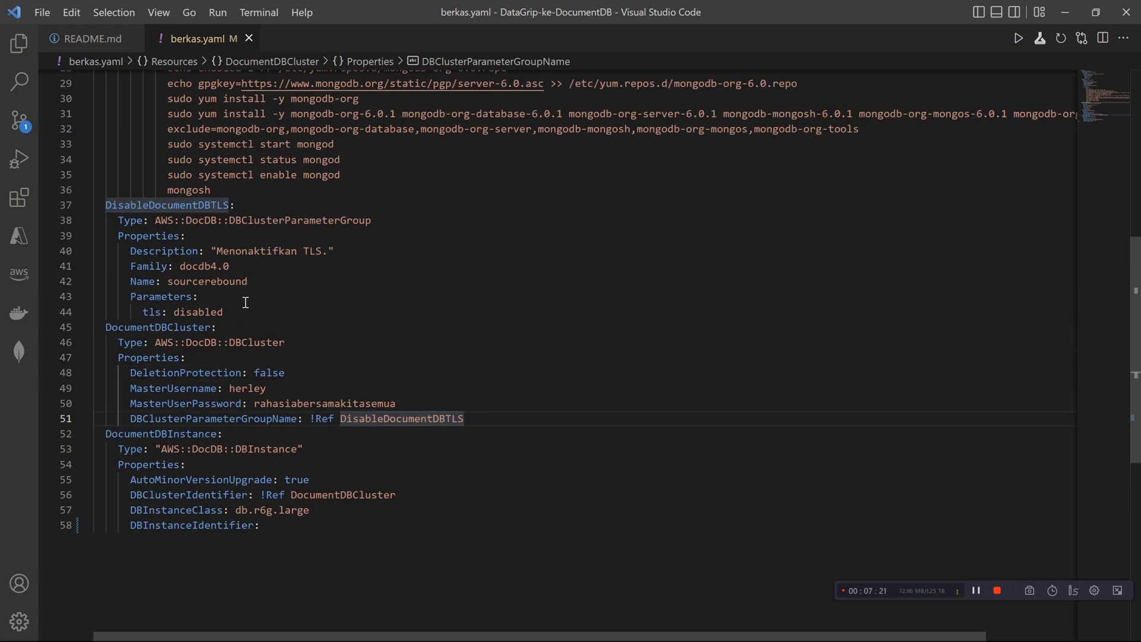
{"action": "left_click", "coordinate": [168, 205]}
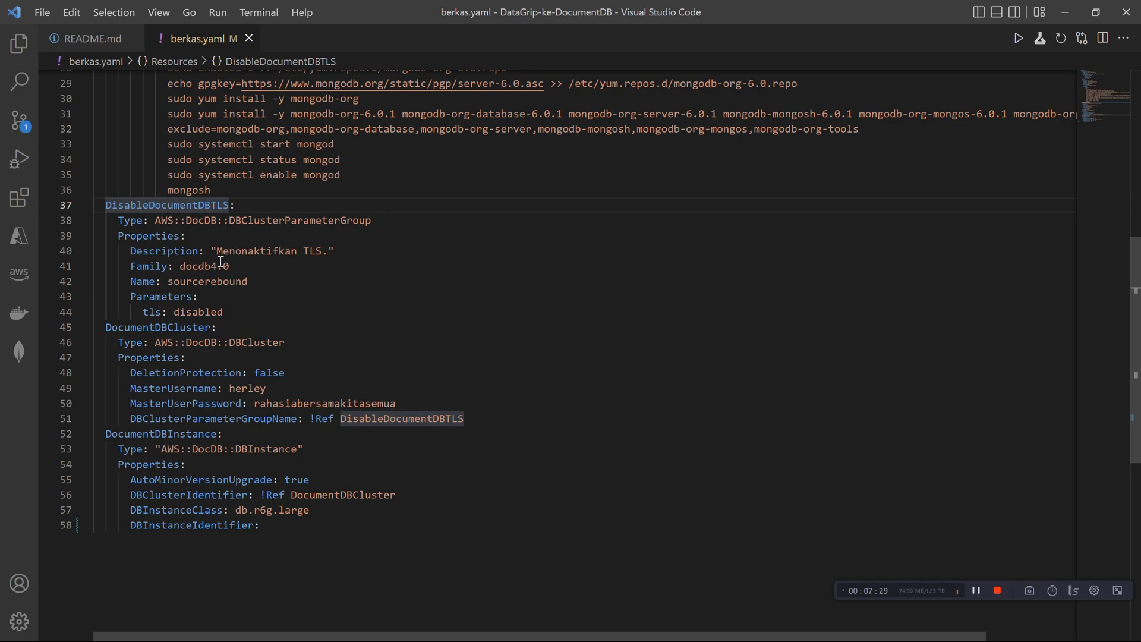
{"action": "left_click_drag", "start_coordinate": [176, 270], "coordinate": [231, 266]}
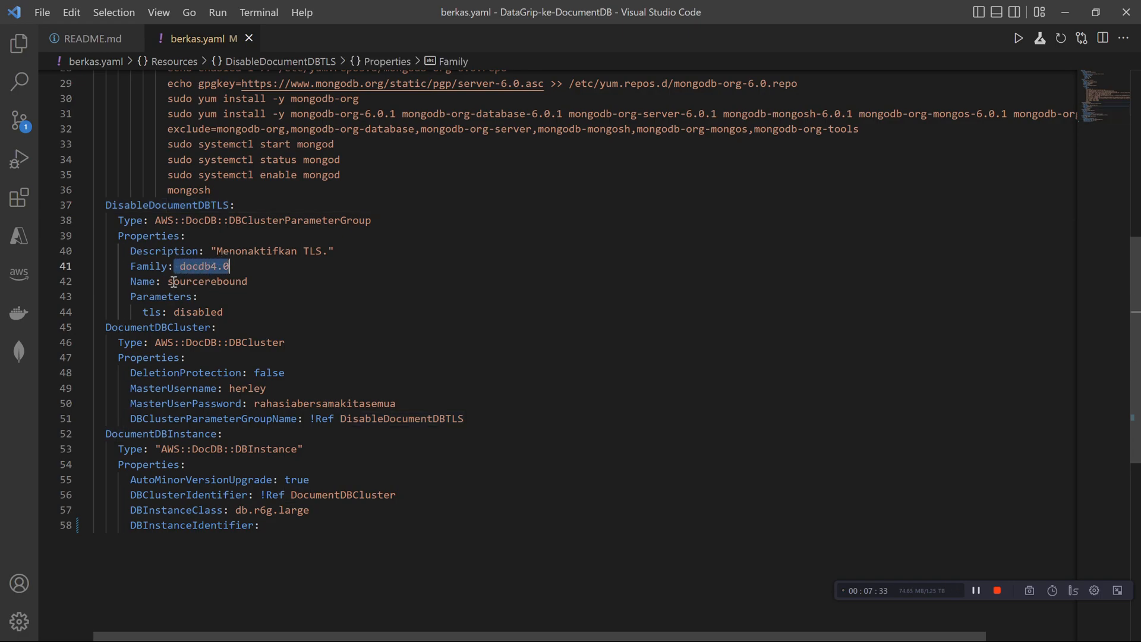
{"action": "left_click_drag", "start_coordinate": [173, 281], "coordinate": [236, 279]}
{"action": "left_click_drag", "start_coordinate": [179, 312], "coordinate": [224, 312]}
{"action": "scroll", "coordinate": [170, 389], "scroll_direction": "down", "scroll_amount": 2}
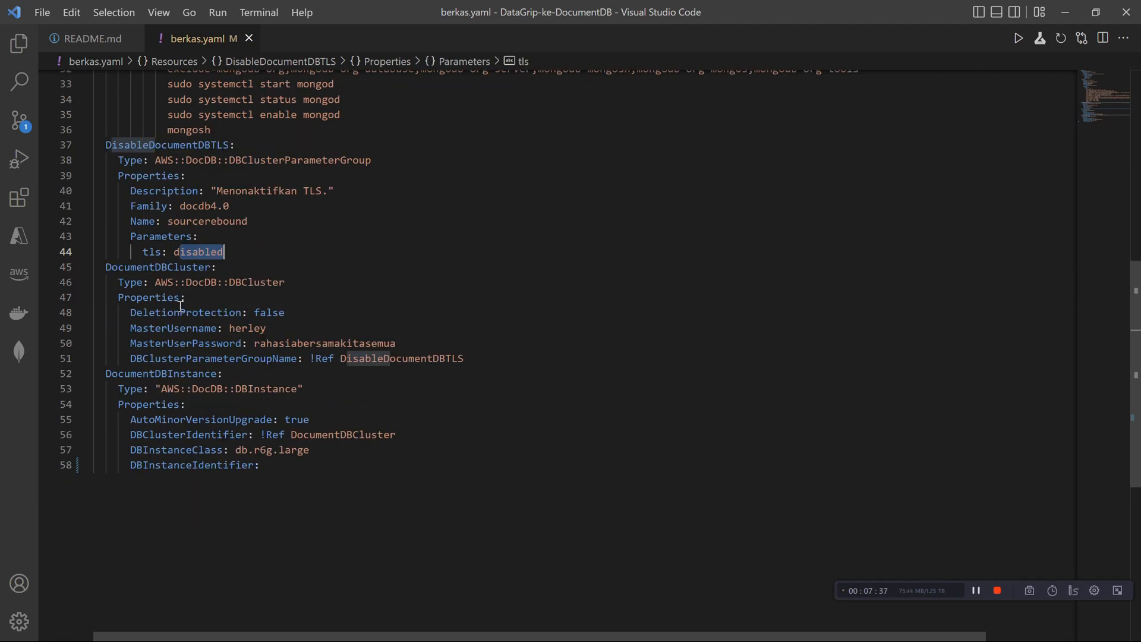
Step: Examine the DocumentDBInstance resource, comparing its DBClusterIdentifier with the DocumentDBCluster definition and checking its DBInstanceClass
{"action": "left_click_drag", "start_coordinate": [124, 268], "coordinate": [213, 274]}
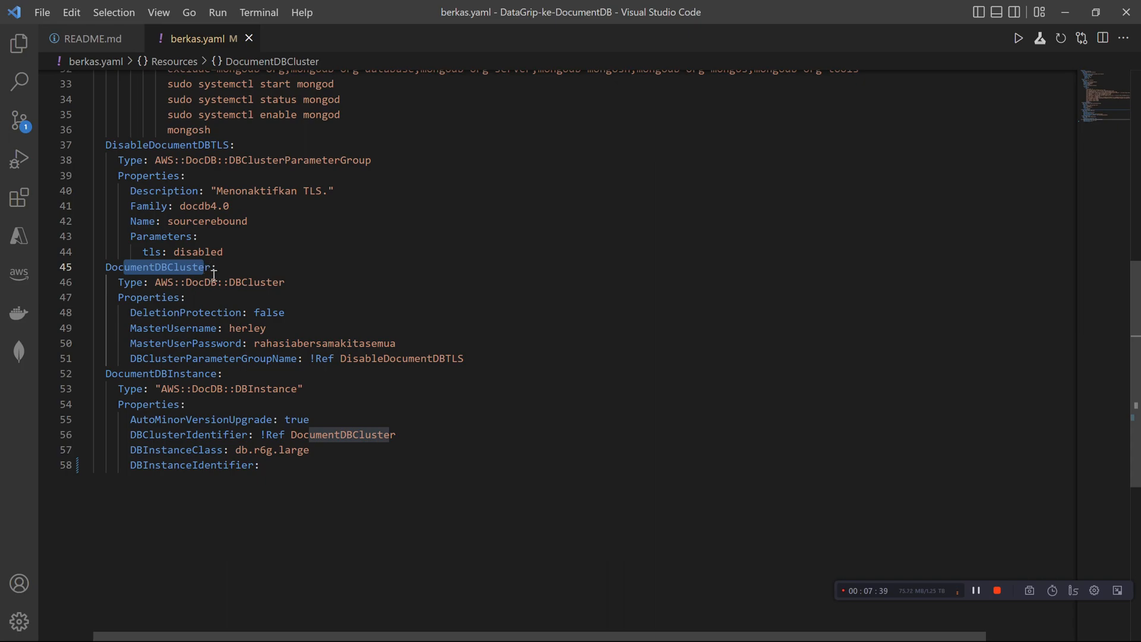
{"action": "scroll", "coordinate": [146, 399], "scroll_direction": "down", "scroll_amount": 4}
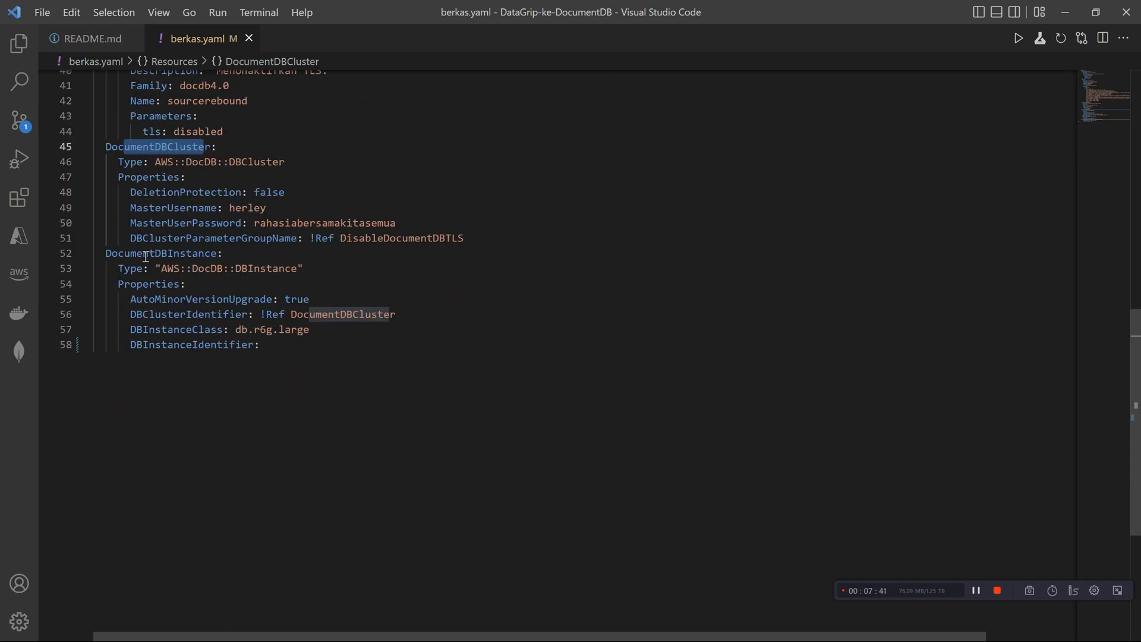
{"action": "left_click_drag", "start_coordinate": [131, 254], "coordinate": [217, 253]}
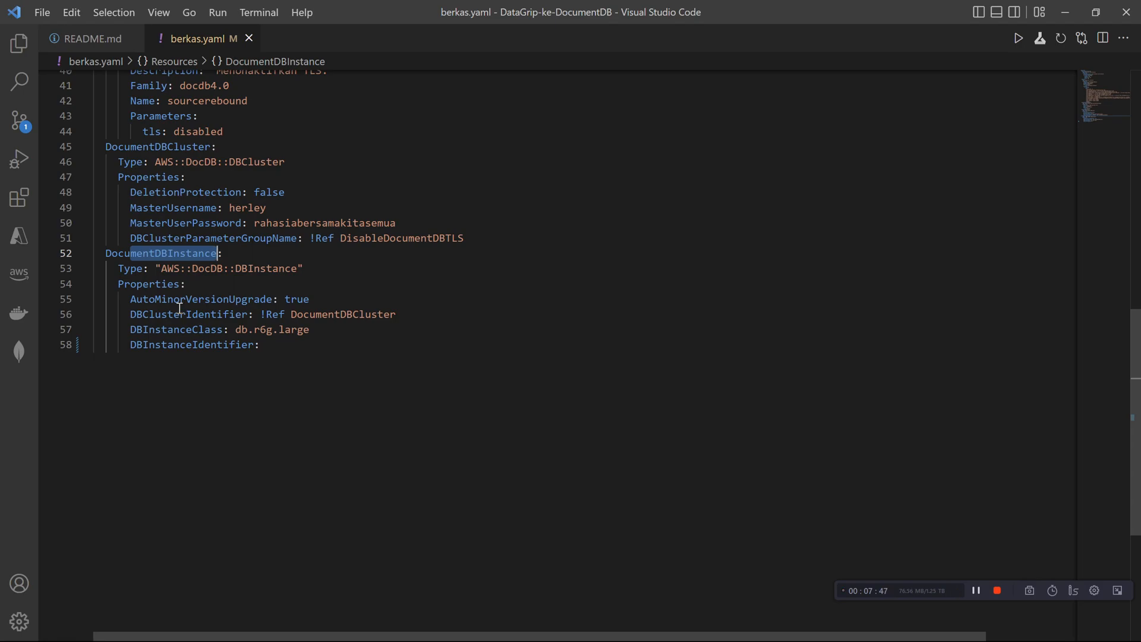
{"action": "left_click", "coordinate": [323, 314]}
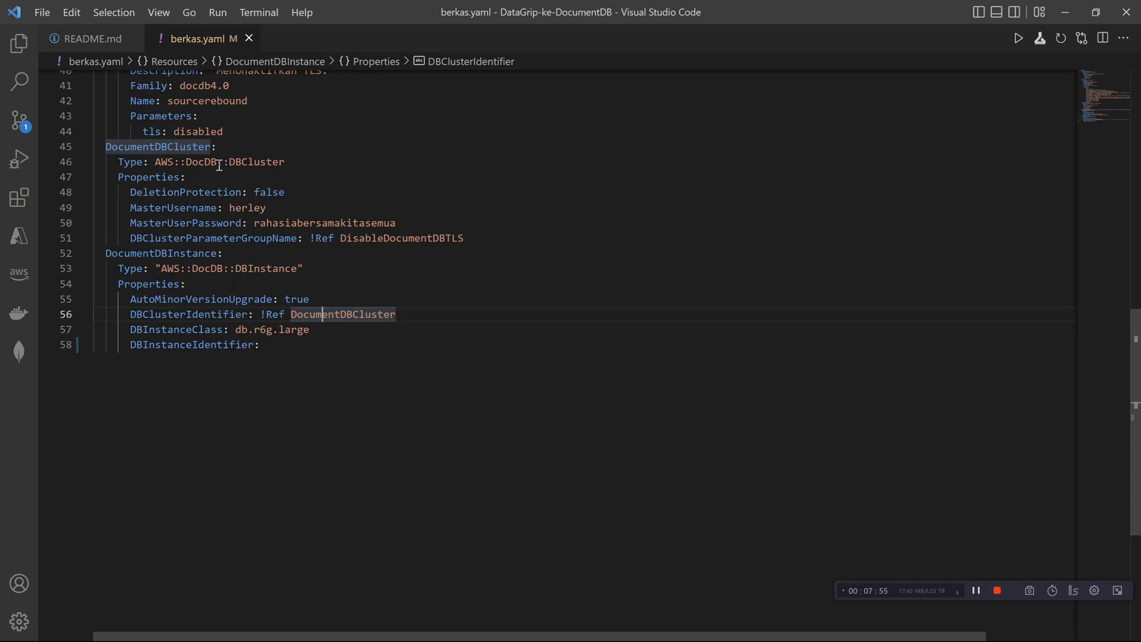
{"action": "double_click", "coordinate": [169, 147]}
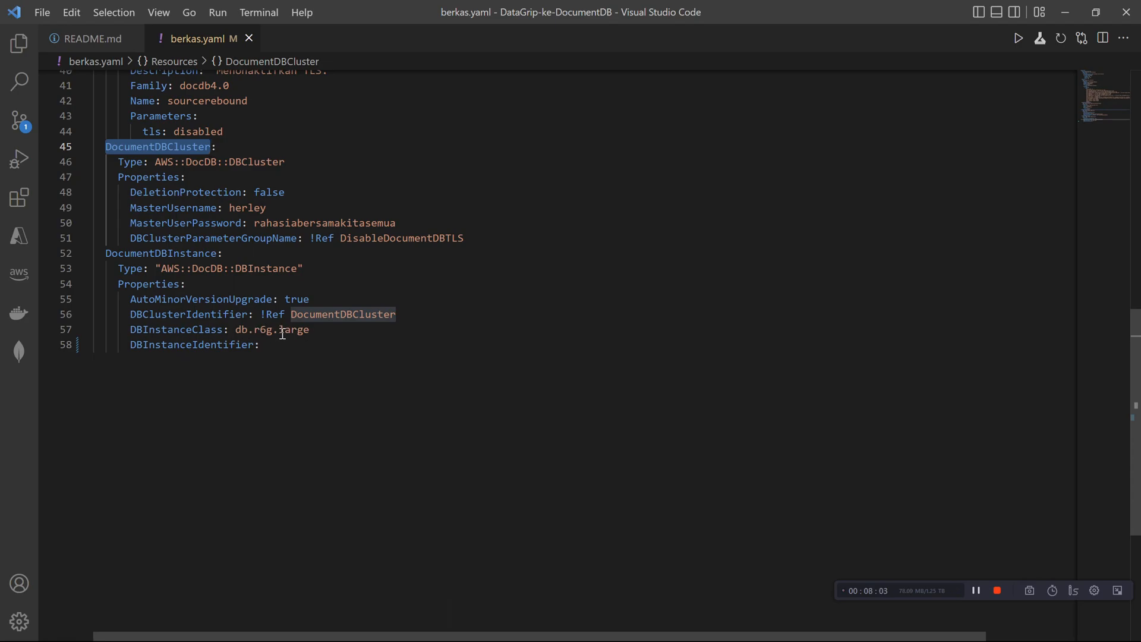
{"action": "scroll", "coordinate": [274, 338], "scroll_direction": "up", "scroll_amount": 3}
{"action": "double_click", "coordinate": [300, 447]}
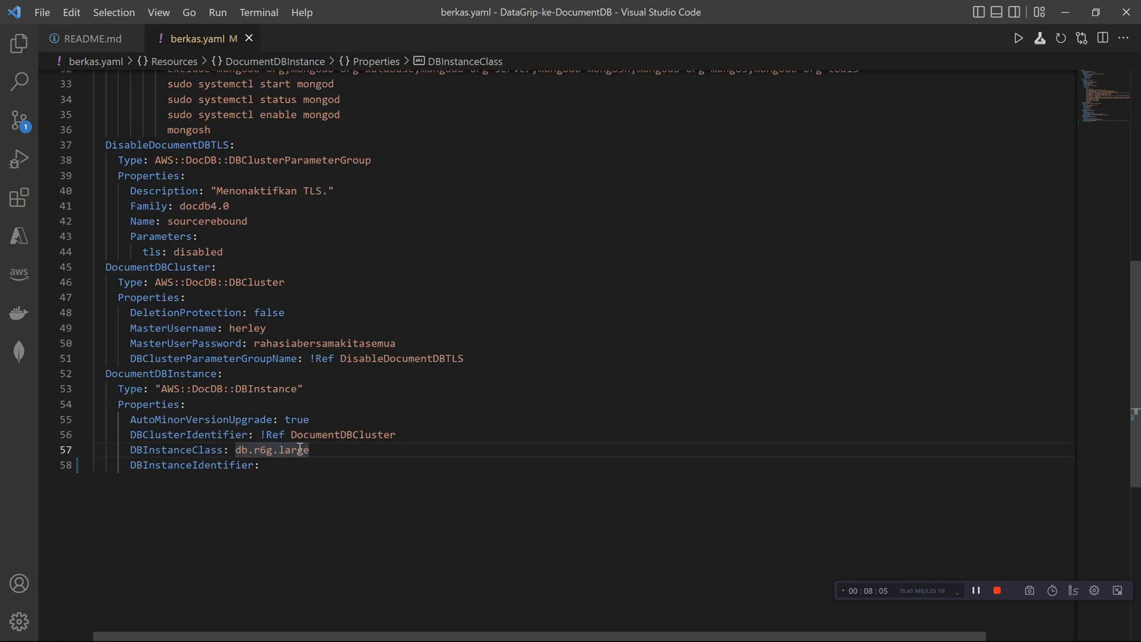
Step: Review the whole berkas.yaml template once more and switch to the AWS console
{"action": "scroll", "coordinate": [233, 473], "scroll_direction": "up", "scroll_amount": 3}
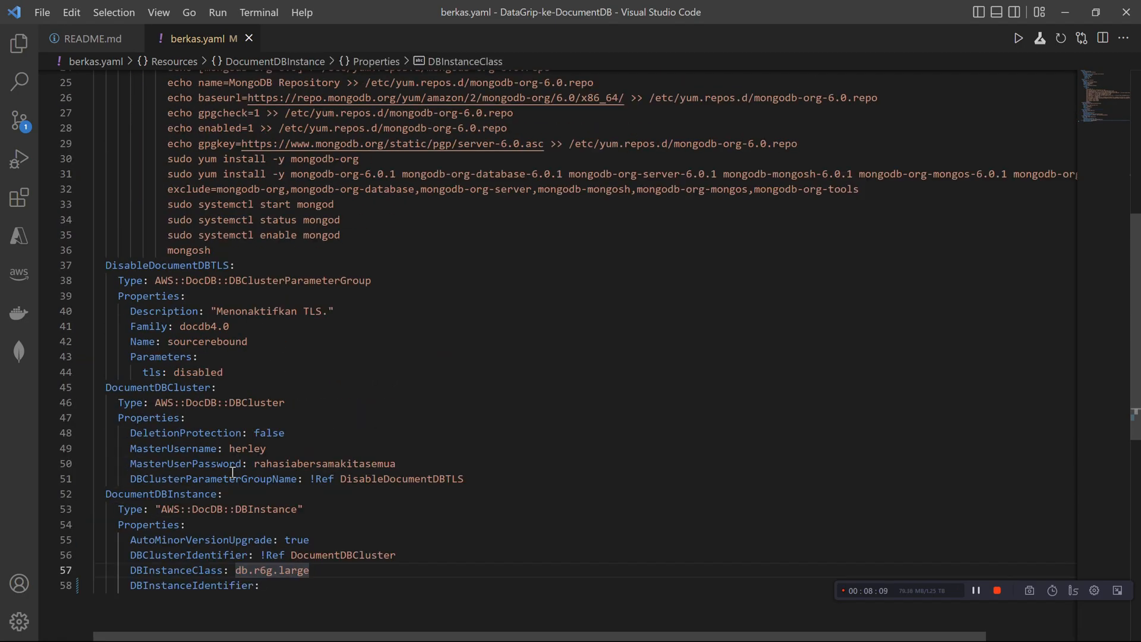
{"action": "scroll", "coordinate": [233, 472], "scroll_direction": "up", "scroll_amount": 9}
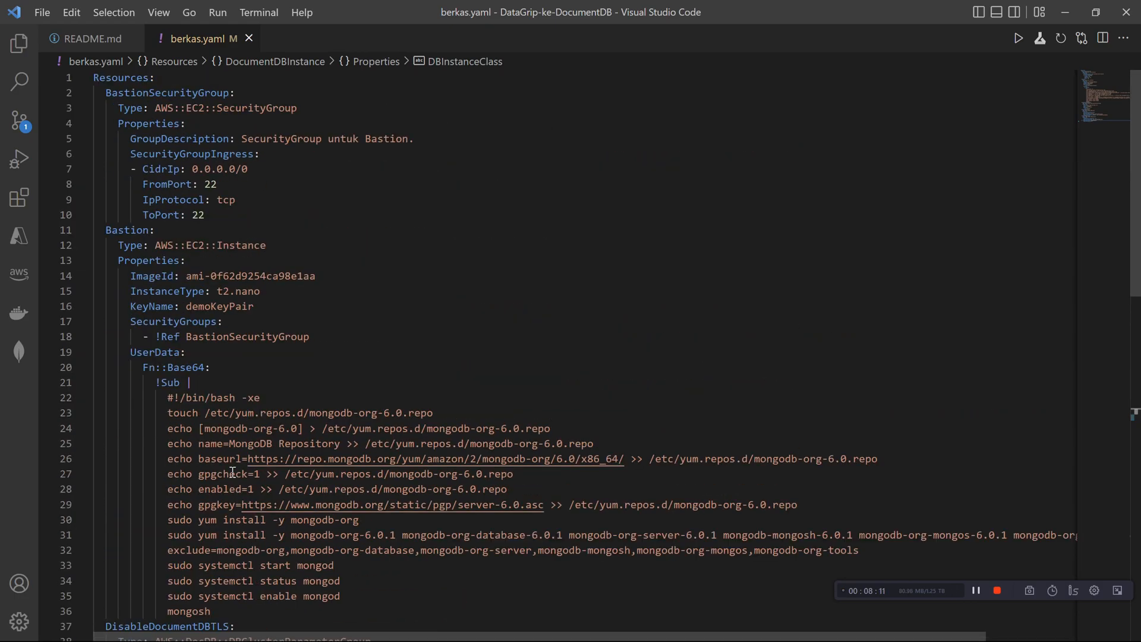
{"action": "scroll", "coordinate": [225, 291], "scroll_direction": "down", "scroll_amount": 8}
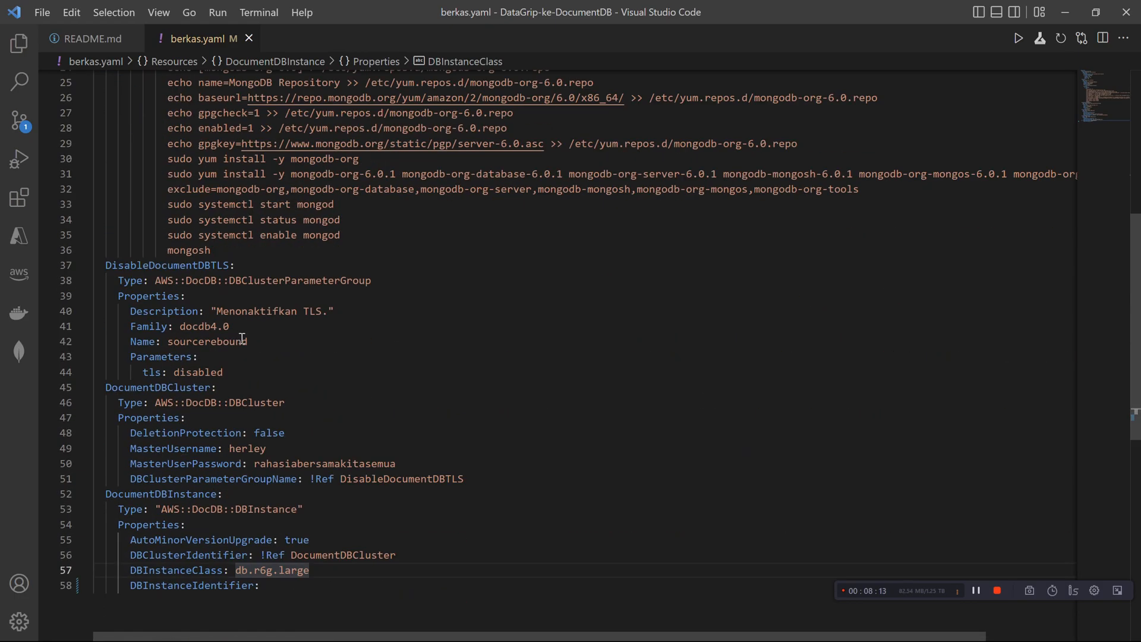
{"action": "scroll", "coordinate": [244, 348], "scroll_direction": "up", "scroll_amount": 5}
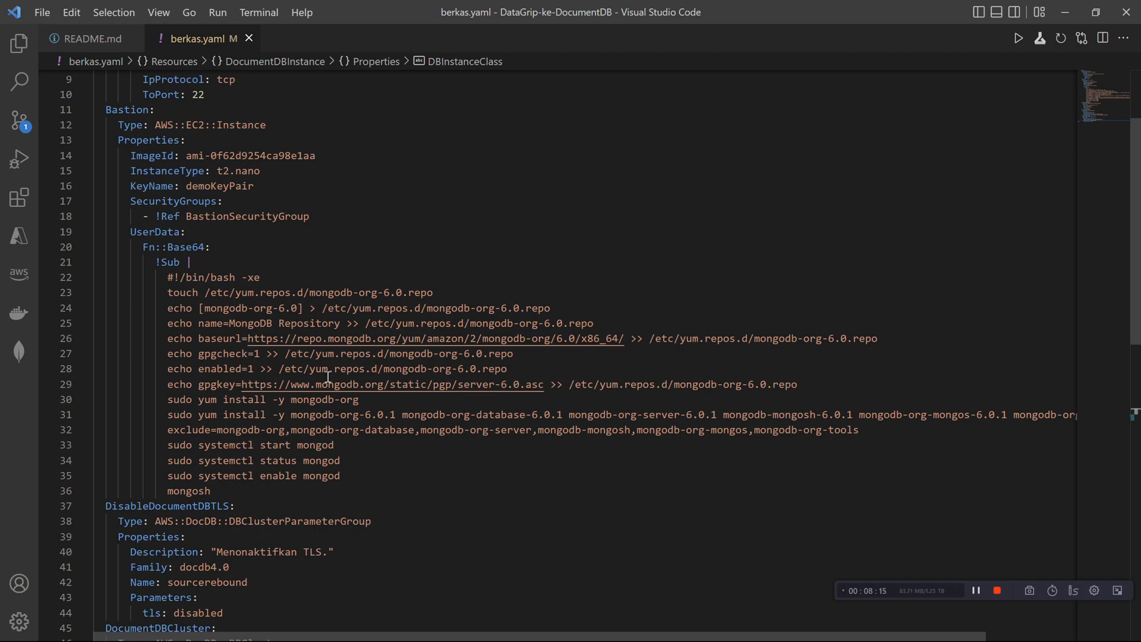
{"action": "scroll", "coordinate": [328, 376], "scroll_direction": "down", "scroll_amount": 2}
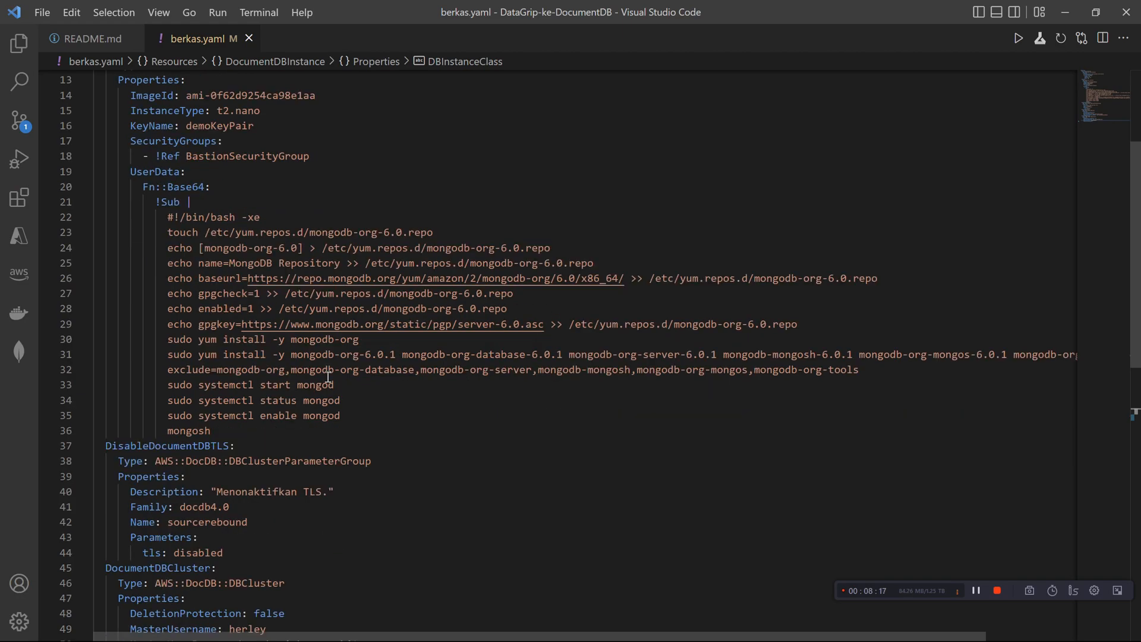
{"action": "key", "text": "alt+Tab"}
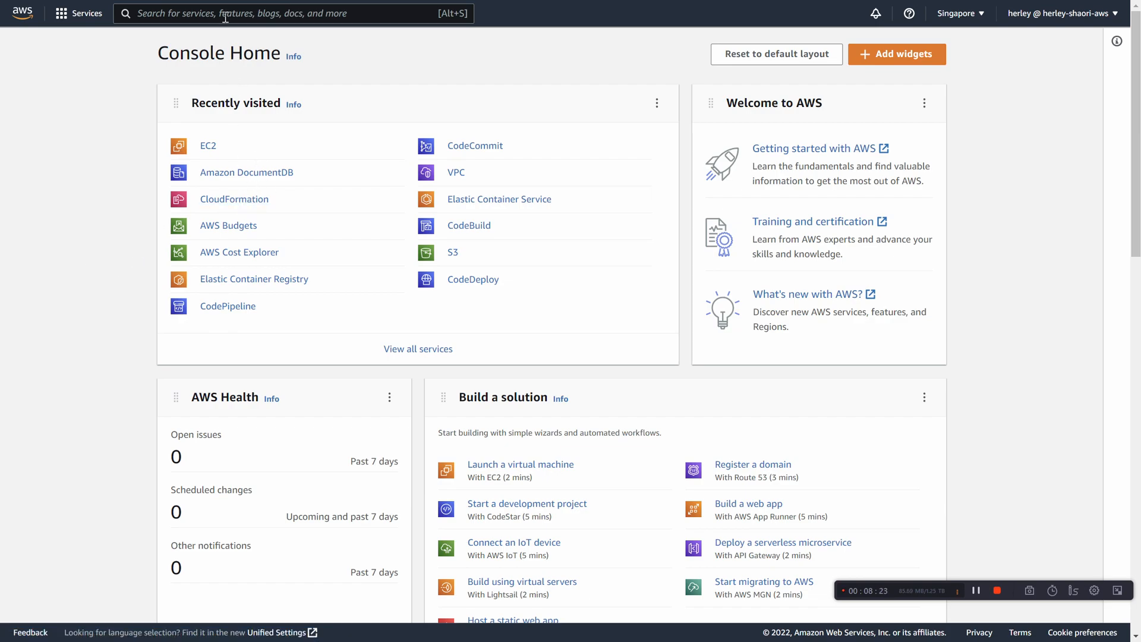
{"action": "type", "text": "cloudfo"}
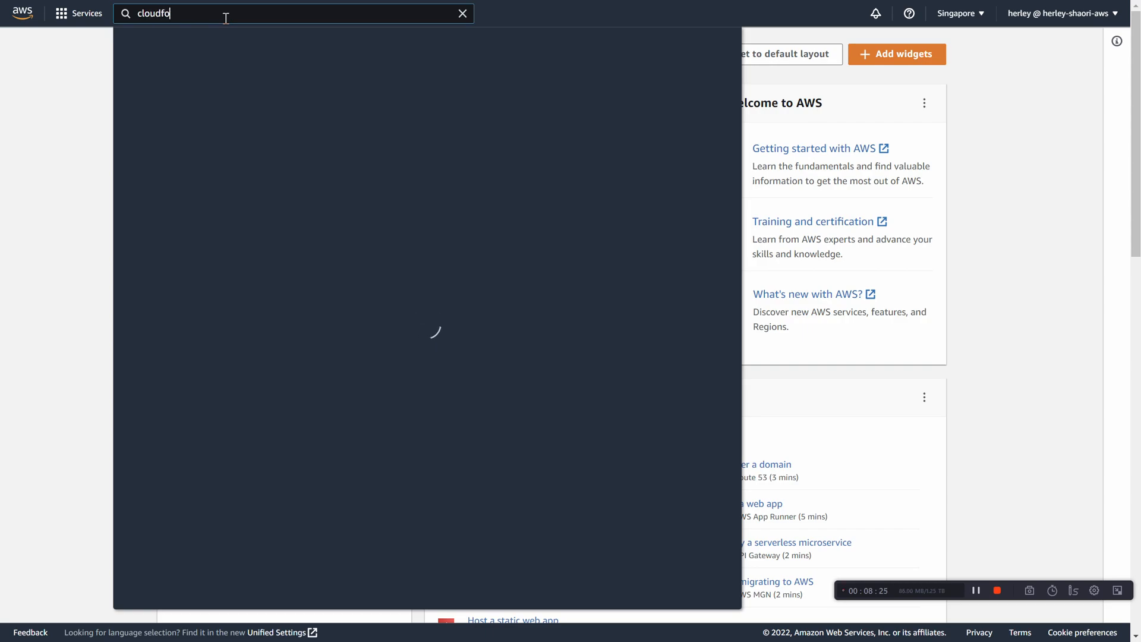
{"action": "type", "text": "rmatioin"}
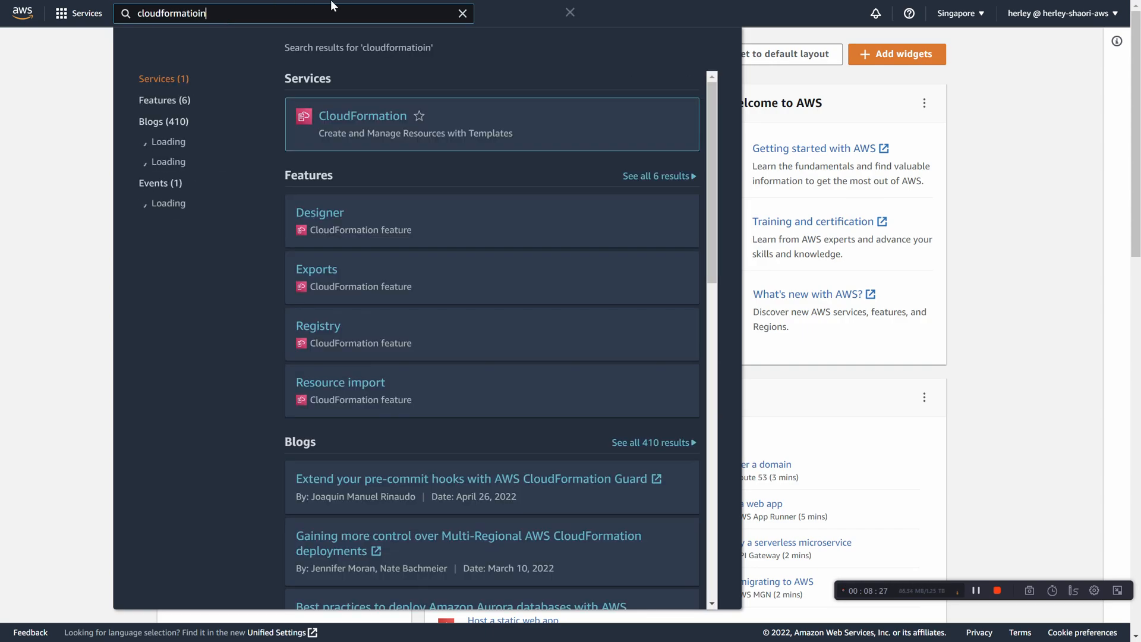
{"action": "left_click", "coordinate": [463, 14]}
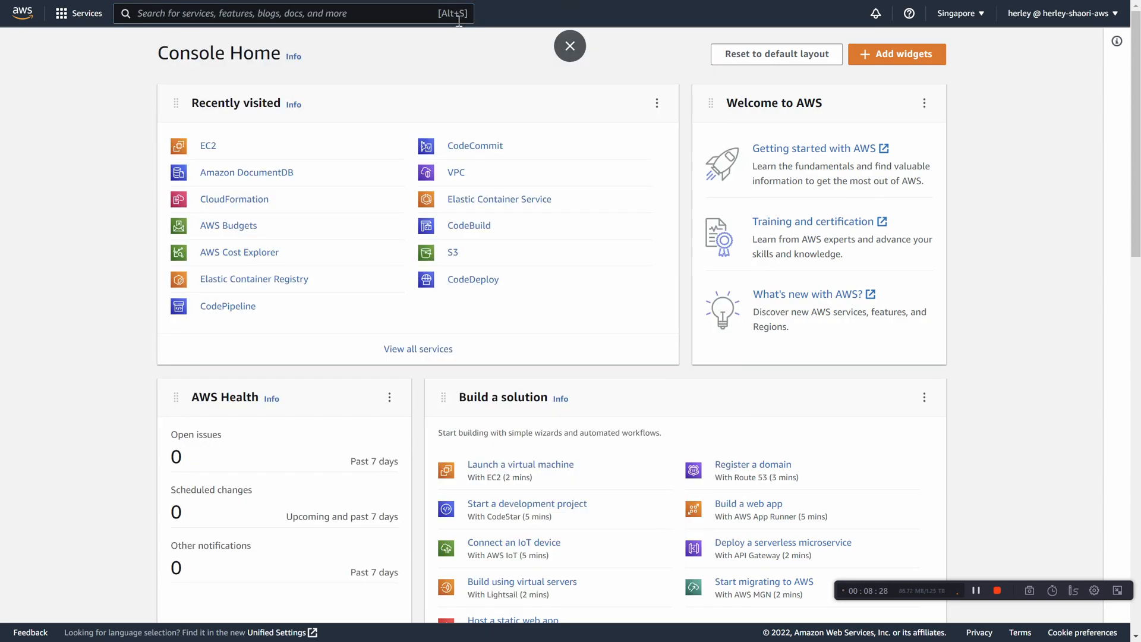
Step: Open CloudFormation from the recently visited services and start a new stack with berkas.yaml uploaded as its template file
{"action": "left_click", "coordinate": [230, 200]}
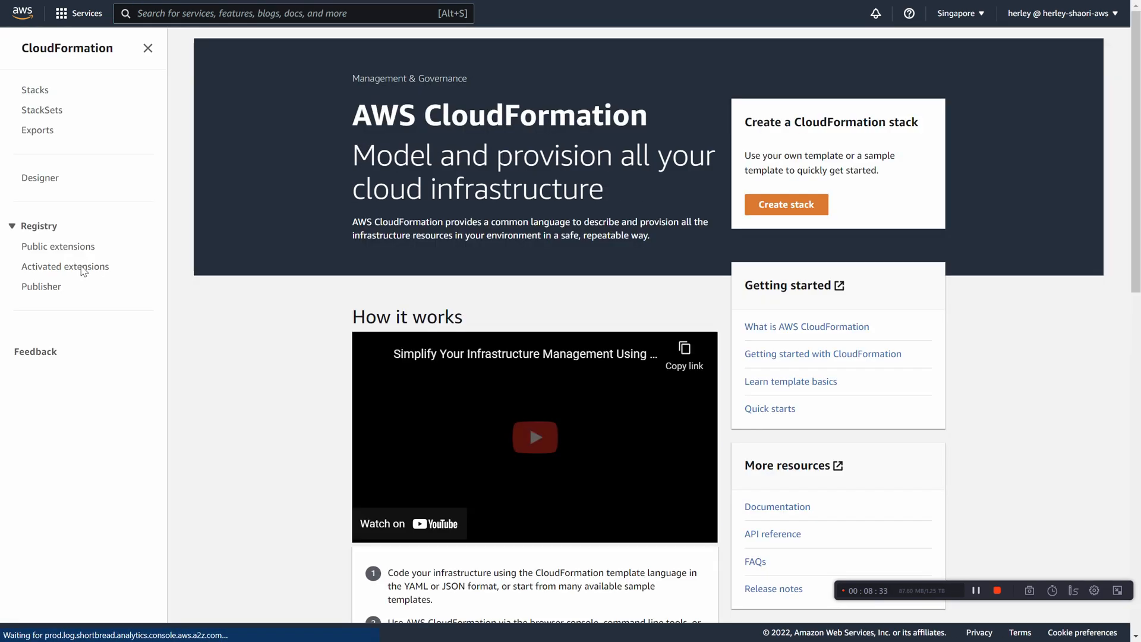
{"action": "left_click", "coordinate": [786, 204]}
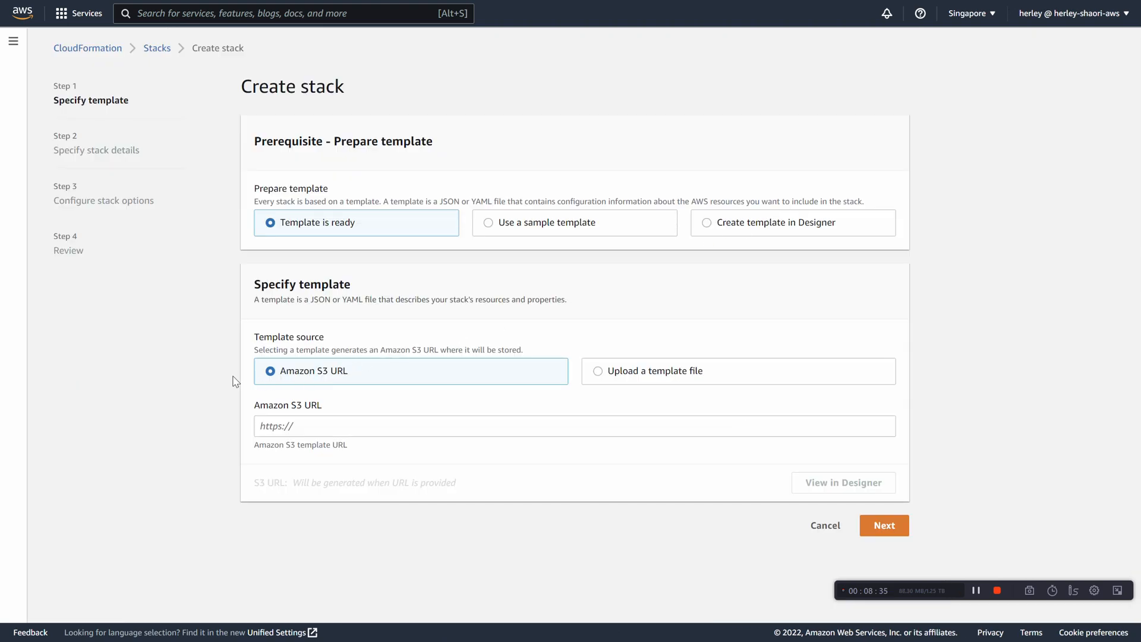
{"action": "left_click", "coordinate": [598, 371]}
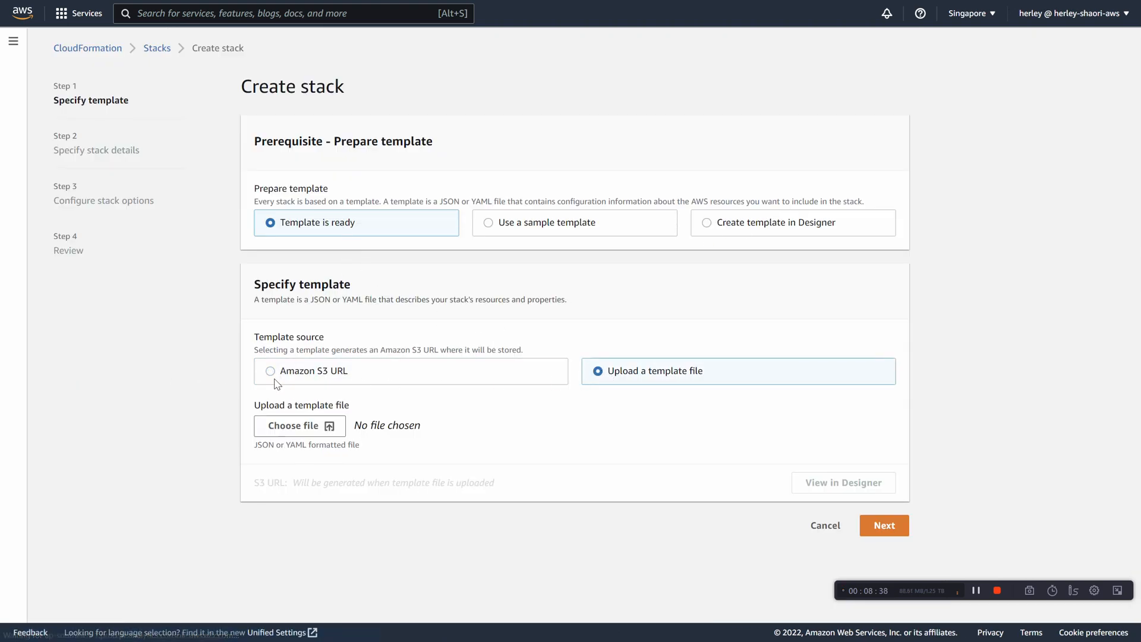
{"action": "left_click", "coordinate": [321, 430]}
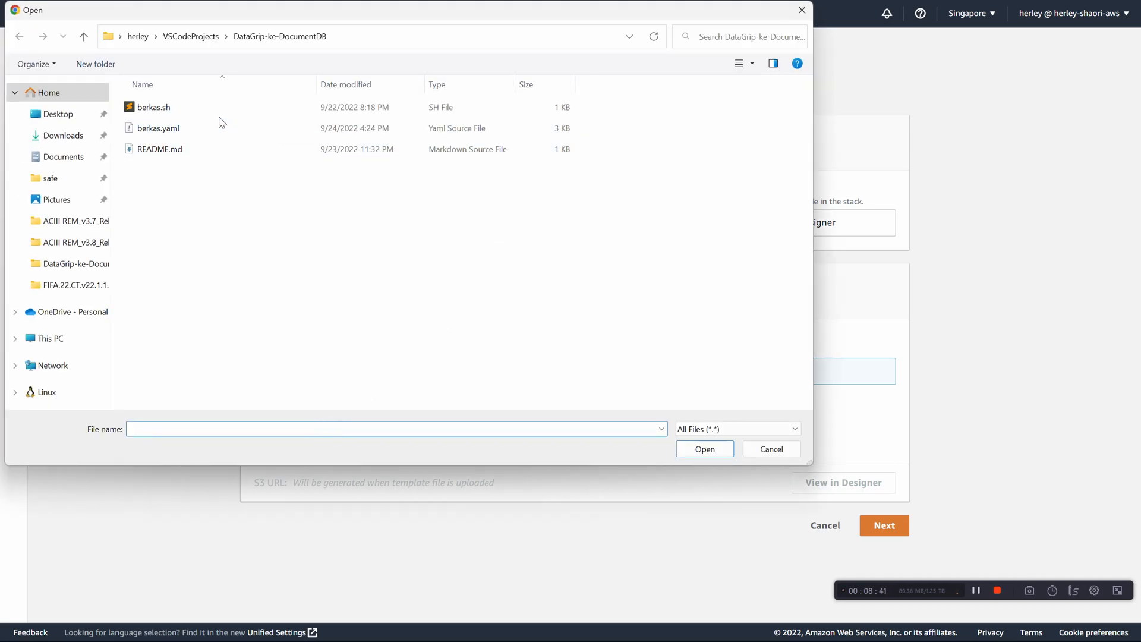
{"action": "double_click", "coordinate": [214, 129]}
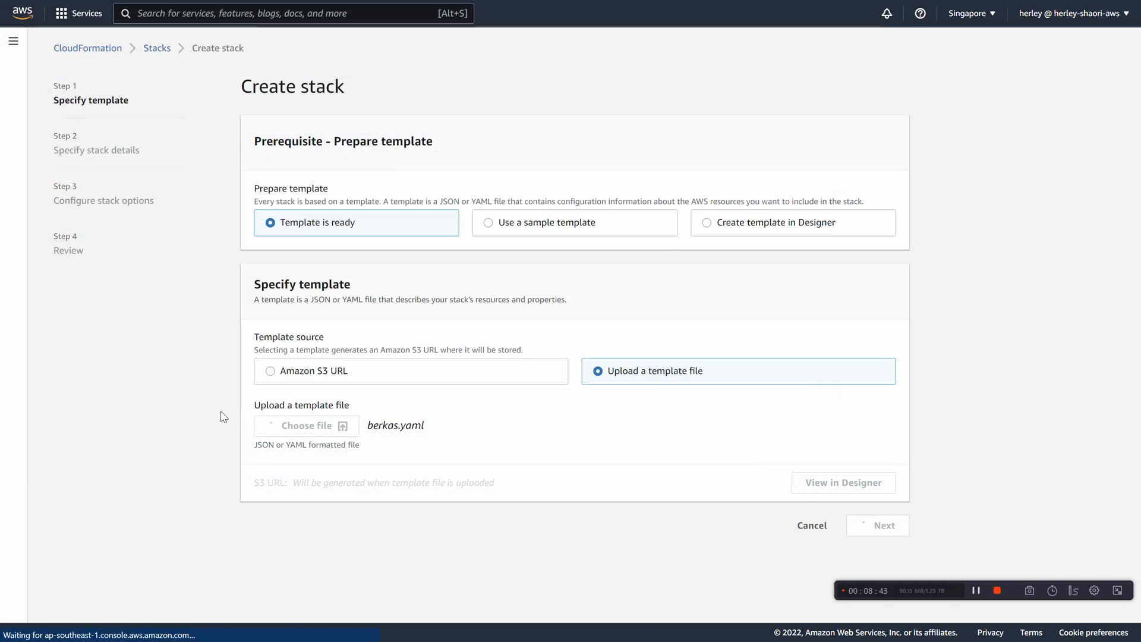
Step: Try to submit the uploaded template, then in Visual Studio Code set DBInstanceIdentifier to instance-0 in berkas.yaml and save the file
{"action": "left_click", "coordinate": [883, 526]}
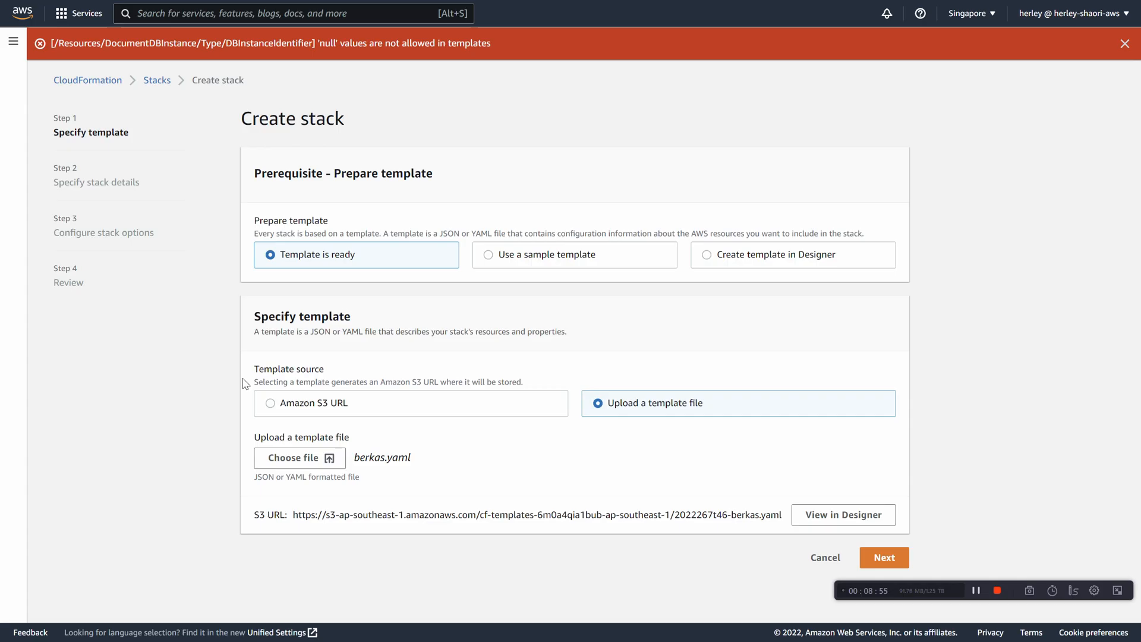
{"action": "key", "text": "alt+Tab"}
{"action": "left_click", "coordinate": [310, 405]}
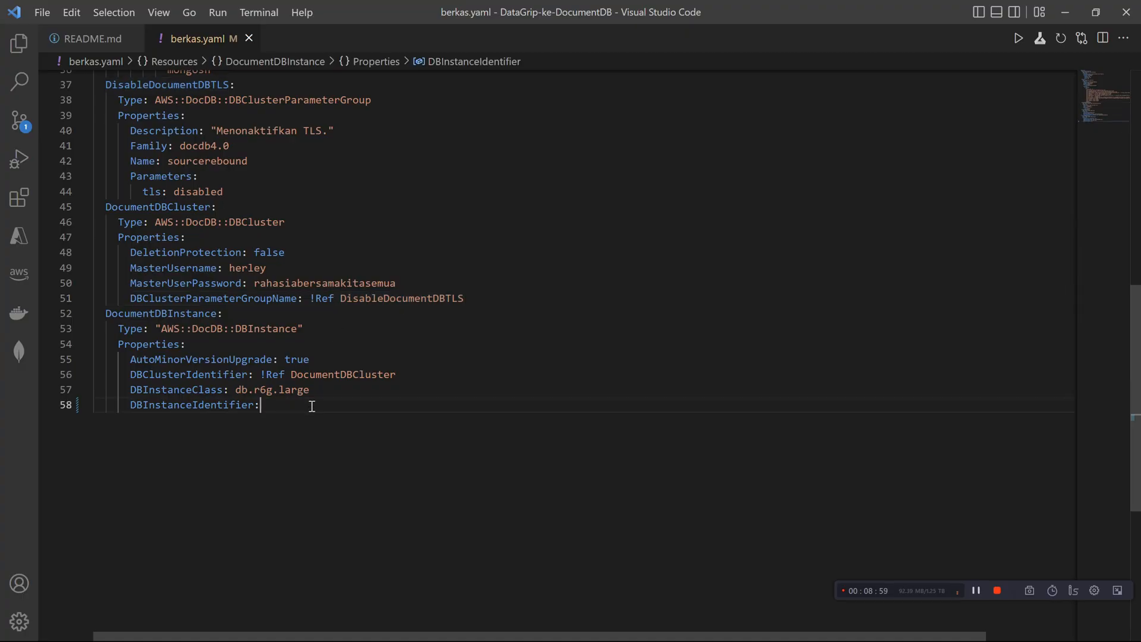
{"action": "key", "text": "End"}
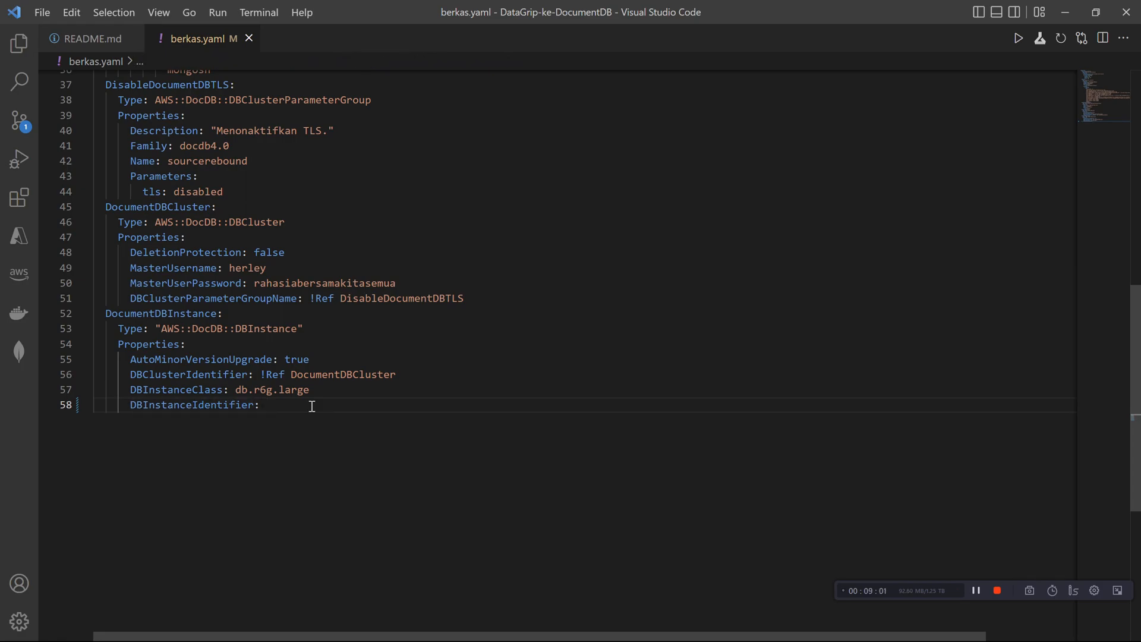
{"action": "type", "text": "instance-0"}
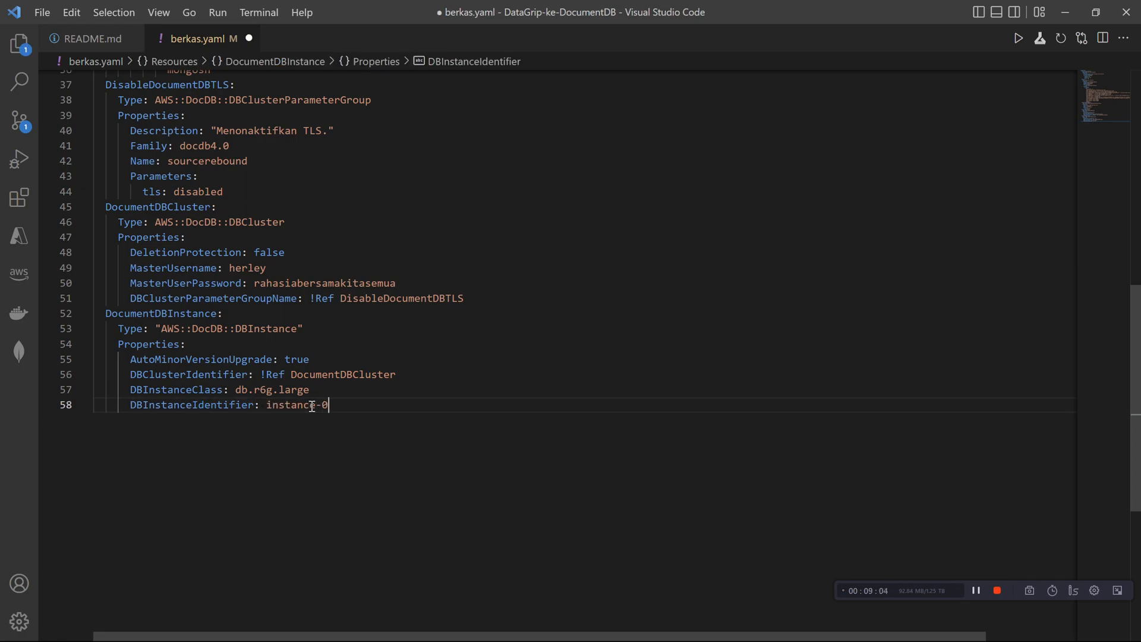
{"action": "key", "text": "ctrl+s"}
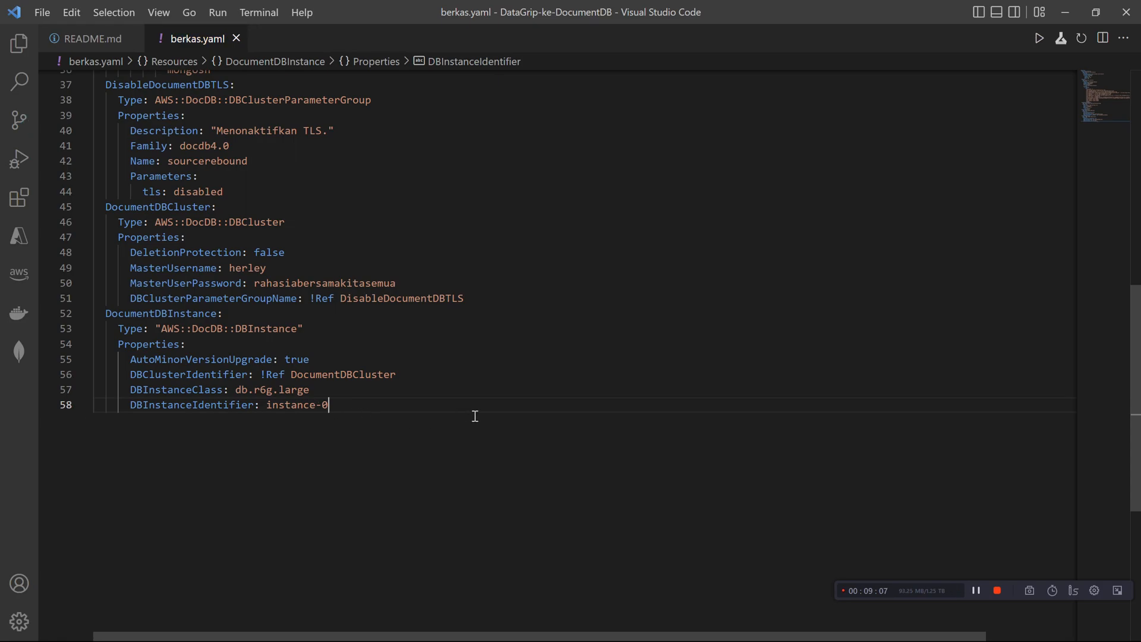
Step: Return to the AWS console, upload the corrected berkas.yaml as the stack template and continue to the stack details
{"action": "key", "text": "alt+Tab"}
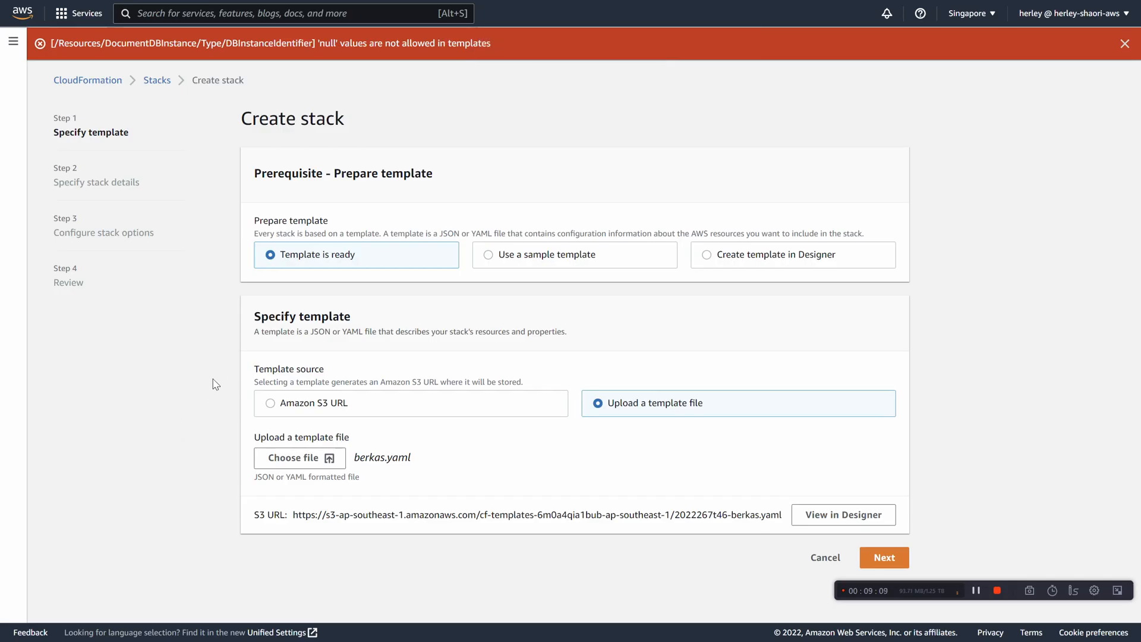
{"action": "left_click", "coordinate": [309, 457]}
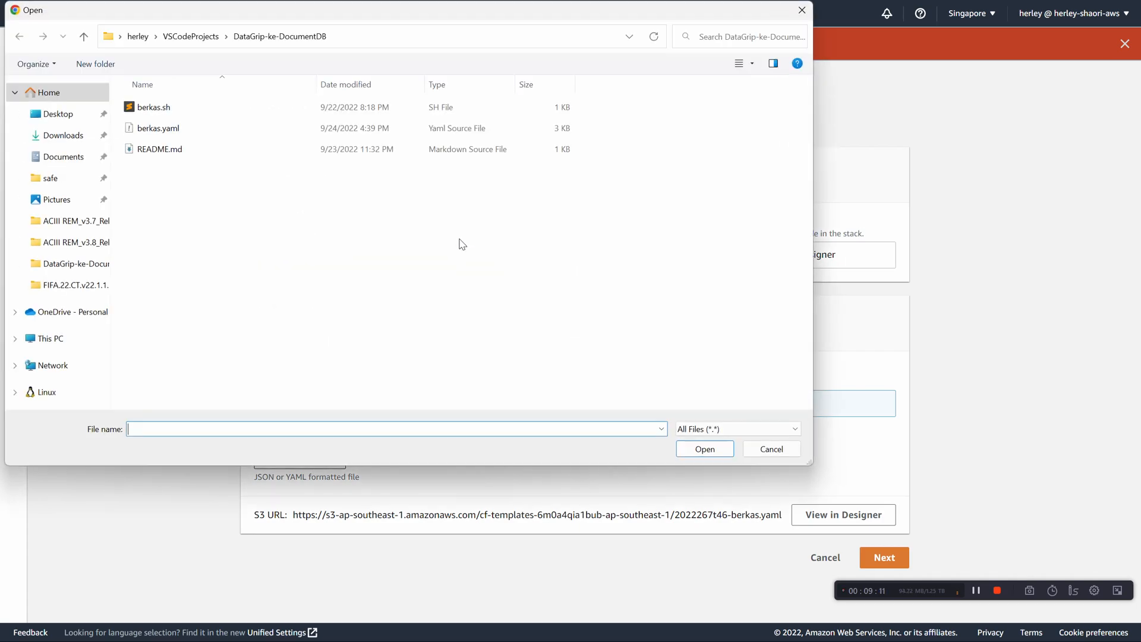
{"action": "double_click", "coordinate": [217, 138]}
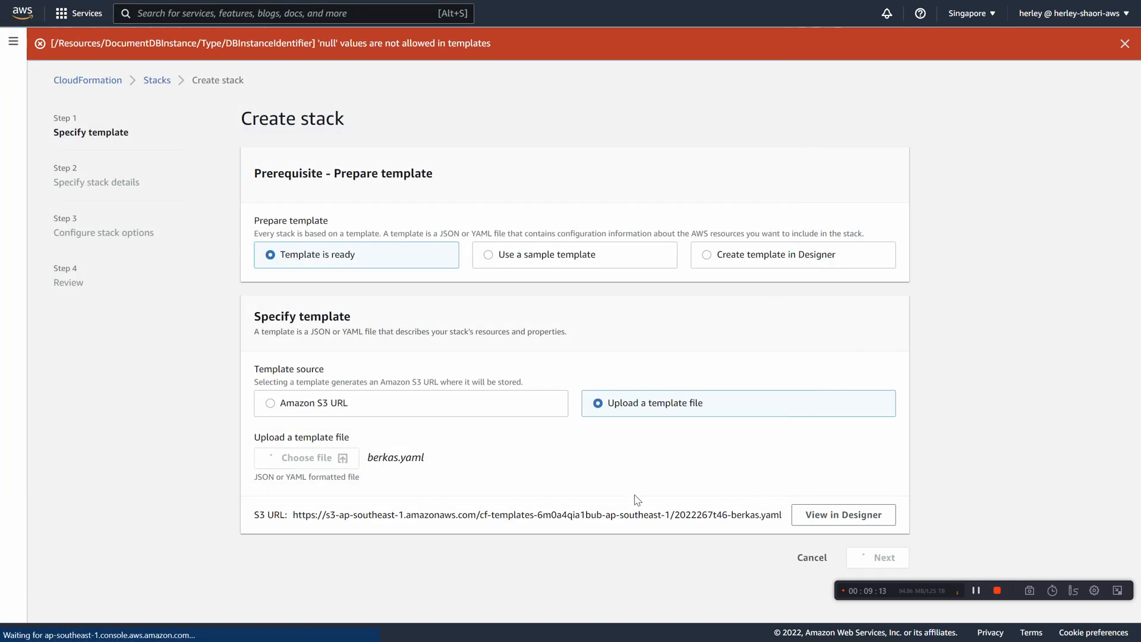
{"action": "left_click", "coordinate": [872, 557]}
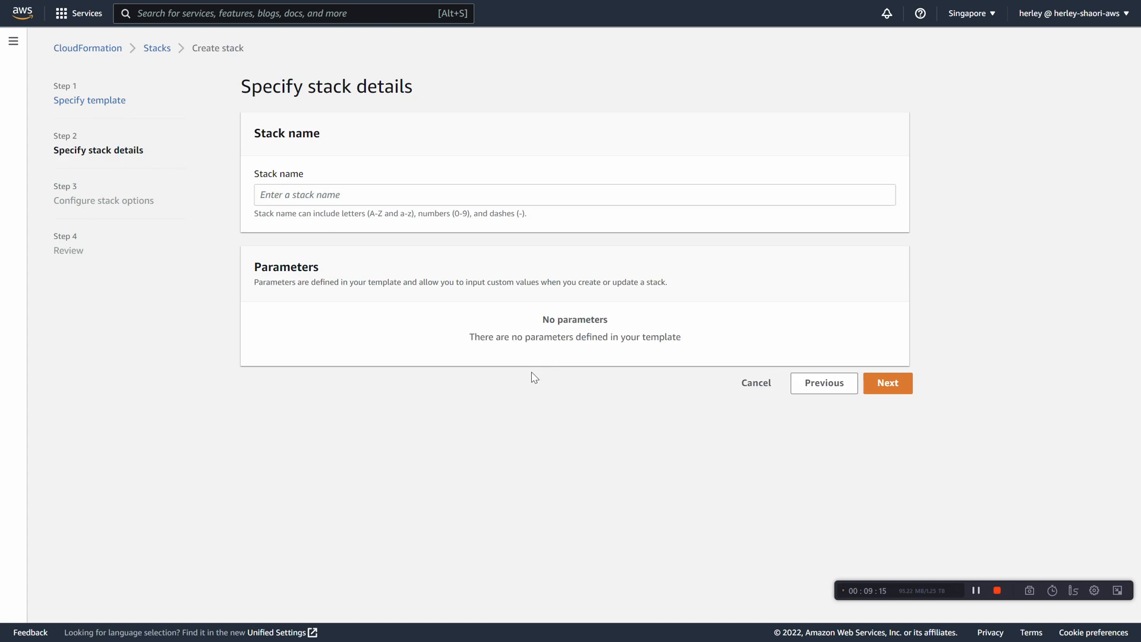
Step: Name the stack belajar and create it, keeping the default stack options
{"action": "left_click", "coordinate": [455, 196]}
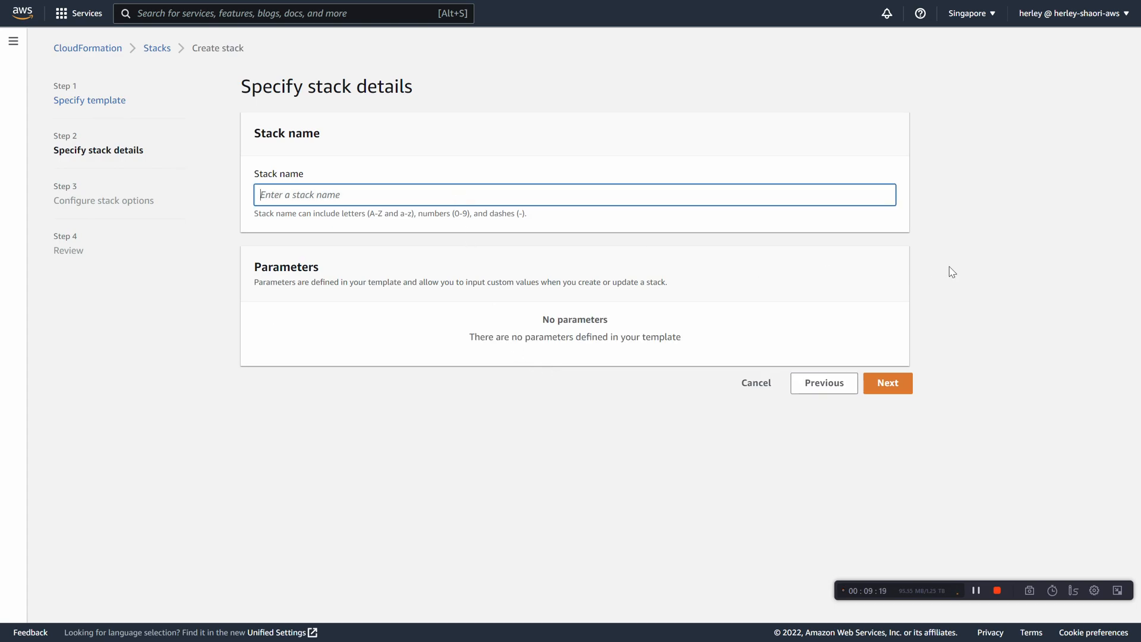
{"action": "type", "text": "belajar"}
{"action": "left_click", "coordinate": [890, 383]}
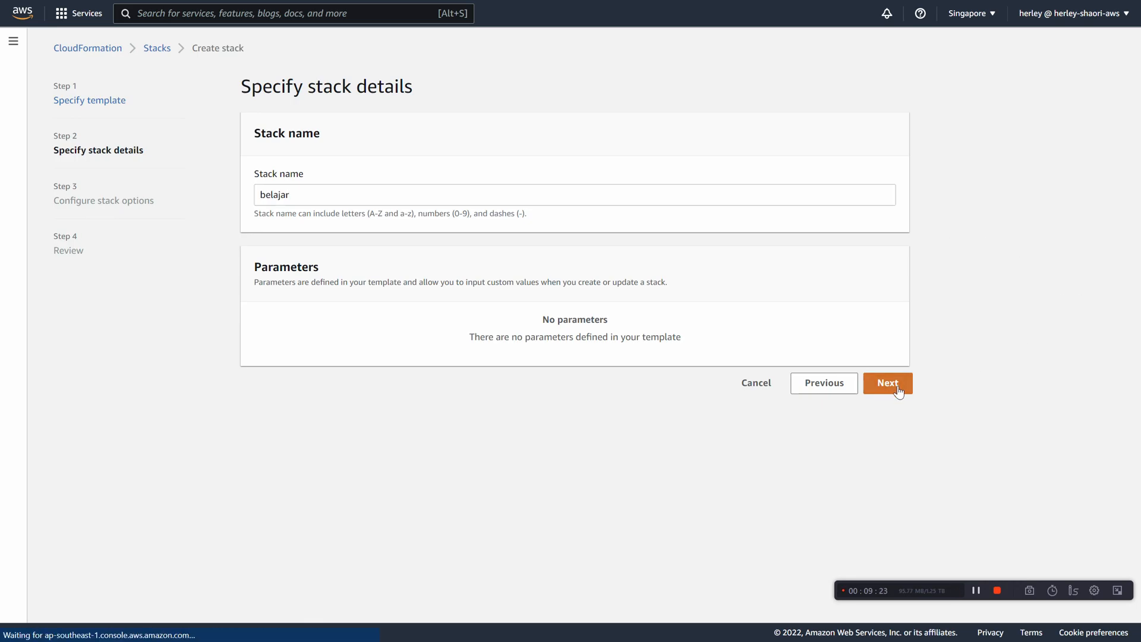
{"action": "scroll", "coordinate": [458, 393], "scroll_direction": "down", "scroll_amount": 5}
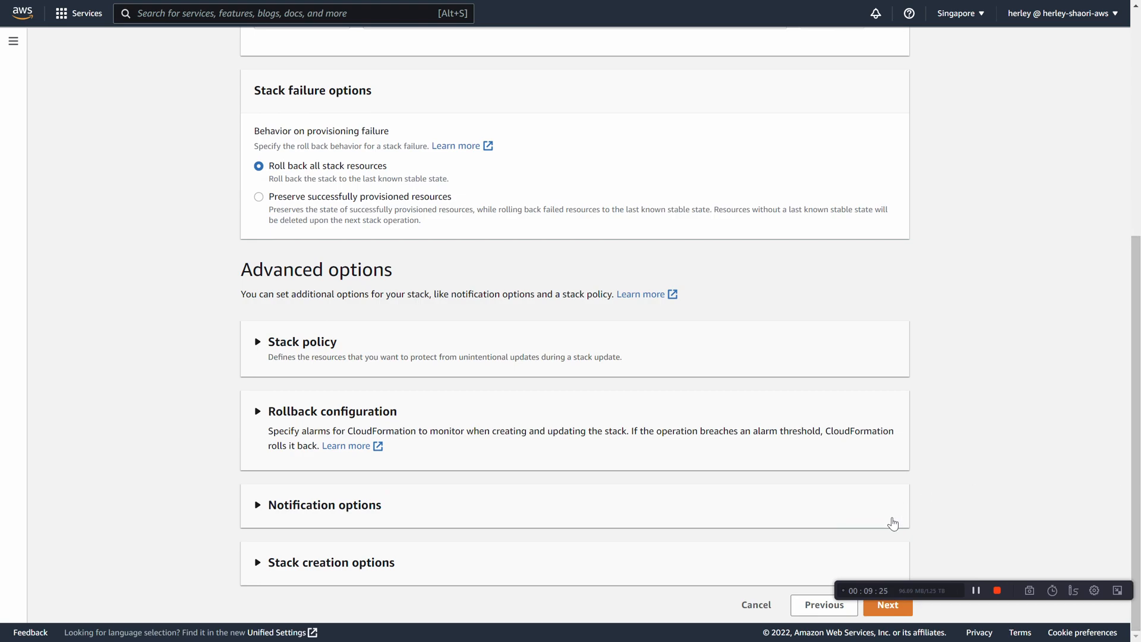
{"action": "left_click", "coordinate": [888, 606]}
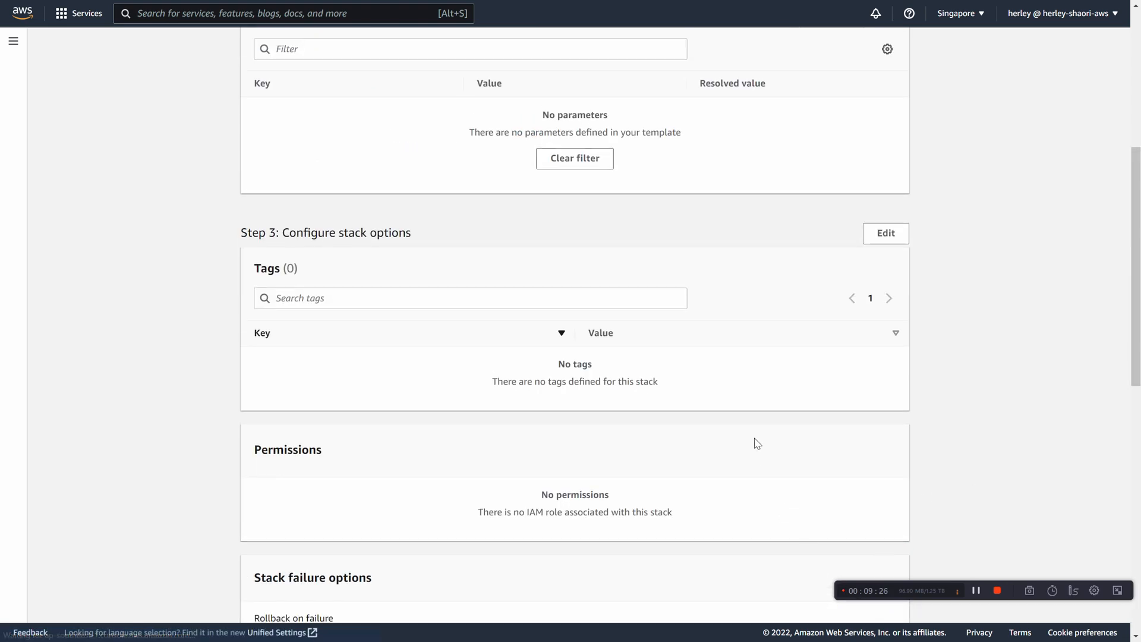
{"action": "scroll", "coordinate": [754, 444], "scroll_direction": "down", "scroll_amount": 10}
{"action": "left_click", "coordinate": [868, 615]}
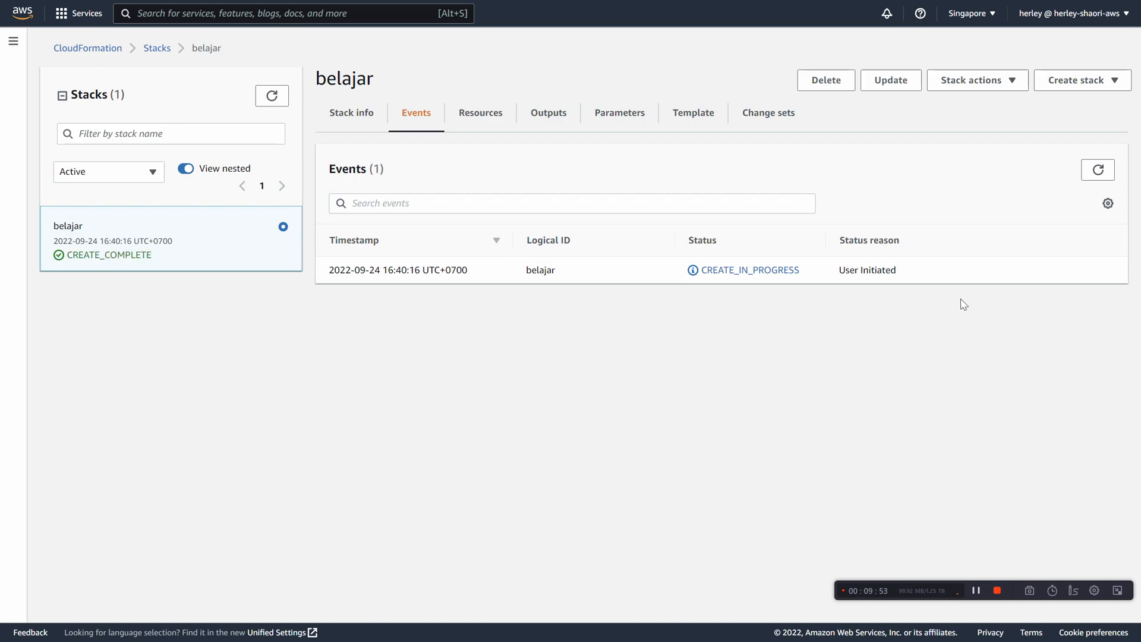
Step: Refresh the belajar stack's events and review the creation status of its resources
{"action": "left_click", "coordinate": [1098, 170]}
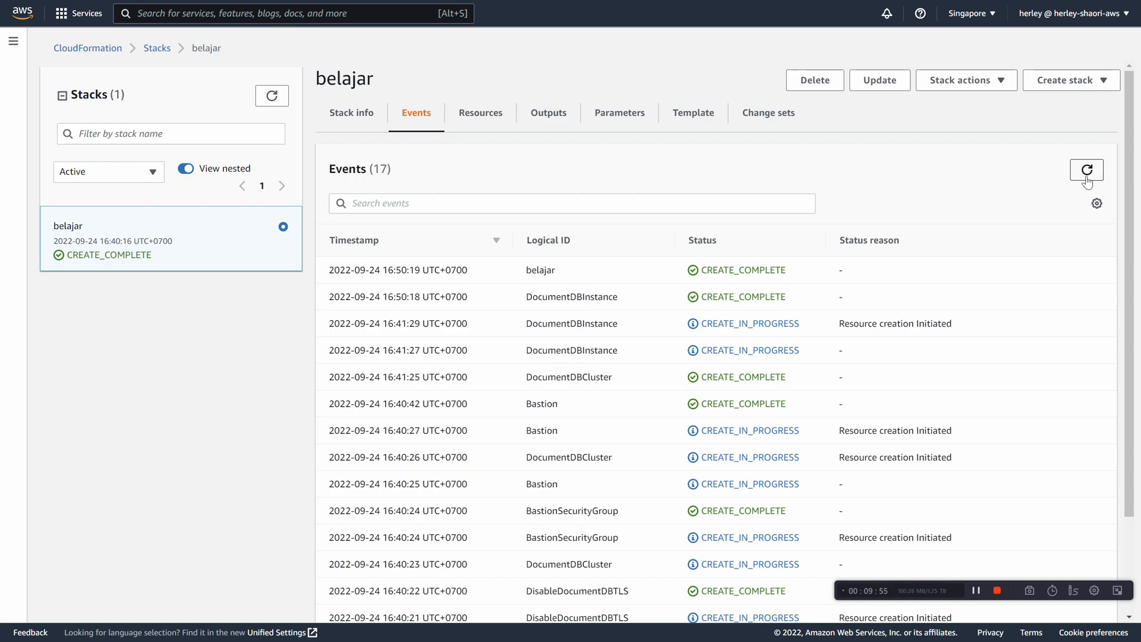
{"action": "scroll", "coordinate": [585, 444], "scroll_direction": "down", "scroll_amount": 1}
{"action": "scroll", "coordinate": [585, 445], "scroll_direction": "down", "scroll_amount": 2}
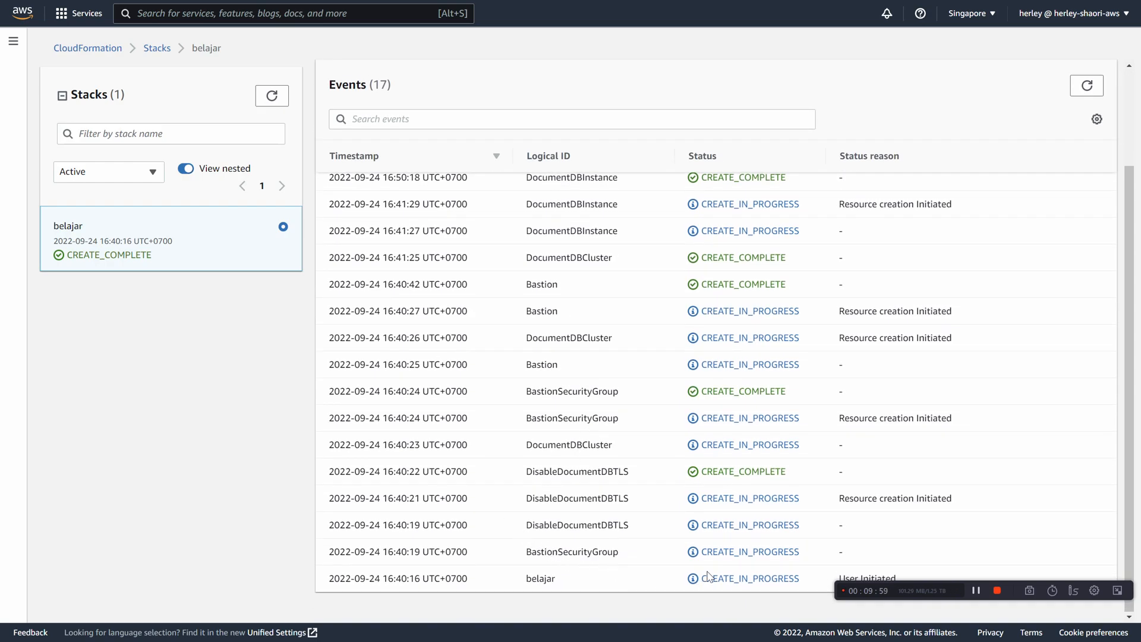
{"action": "scroll", "coordinate": [707, 575], "scroll_direction": "up", "scroll_amount": 3}
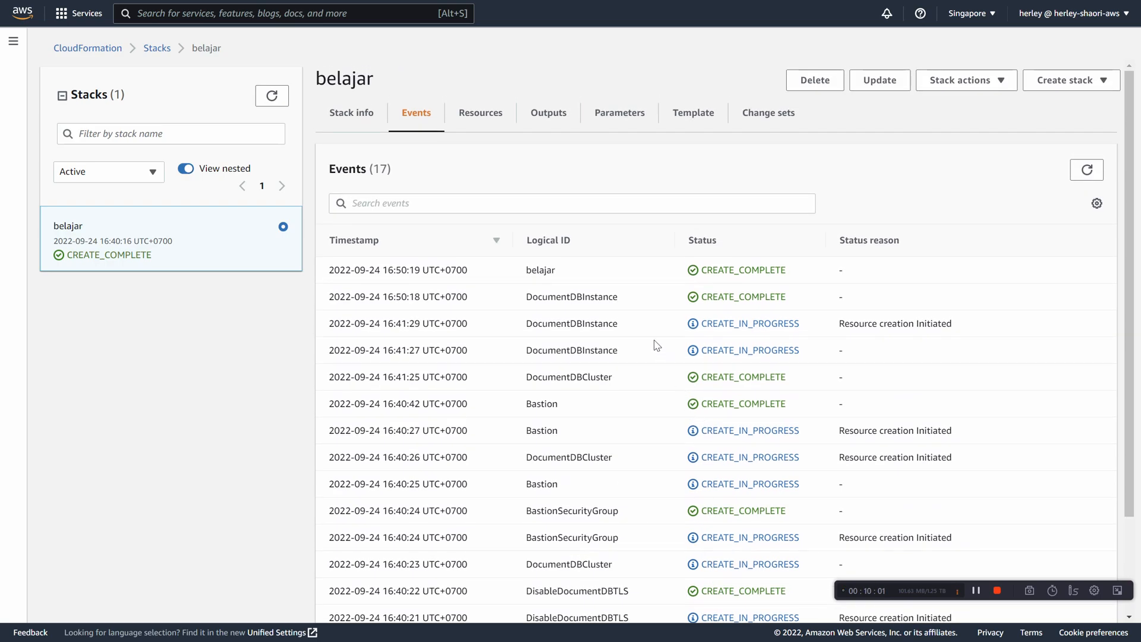
Step: Open the DocumentDB cluster's details and copy its mongo shell connection command
{"action": "key", "text": "ctrl+Tab"}
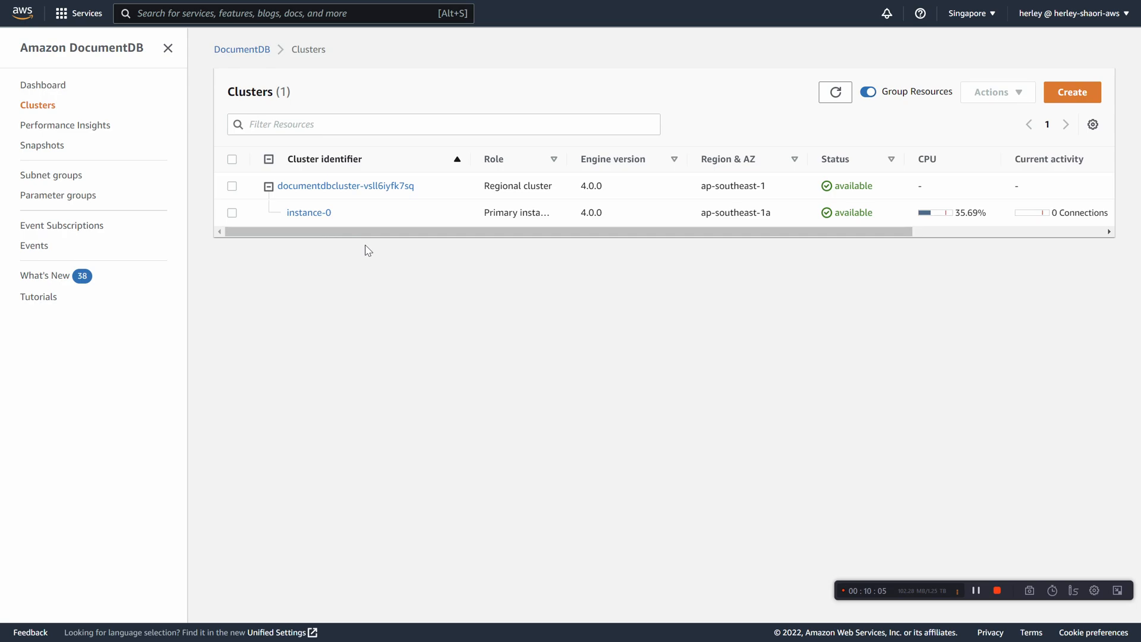
{"action": "left_click", "coordinate": [343, 187]}
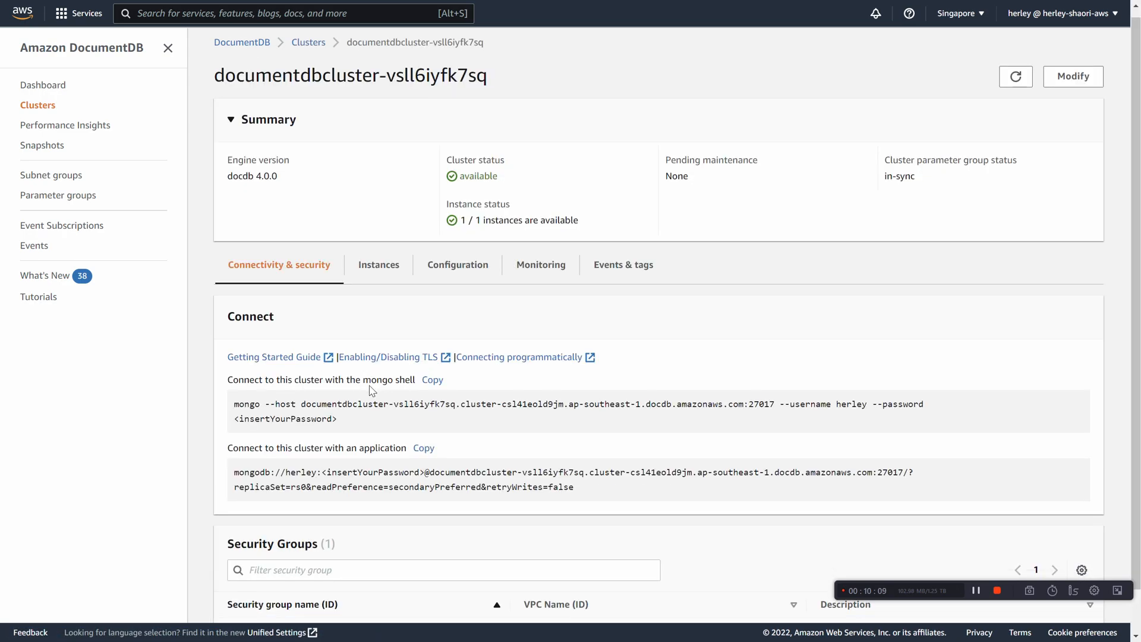
{"action": "scroll", "coordinate": [373, 391], "scroll_direction": "down", "scroll_amount": 1}
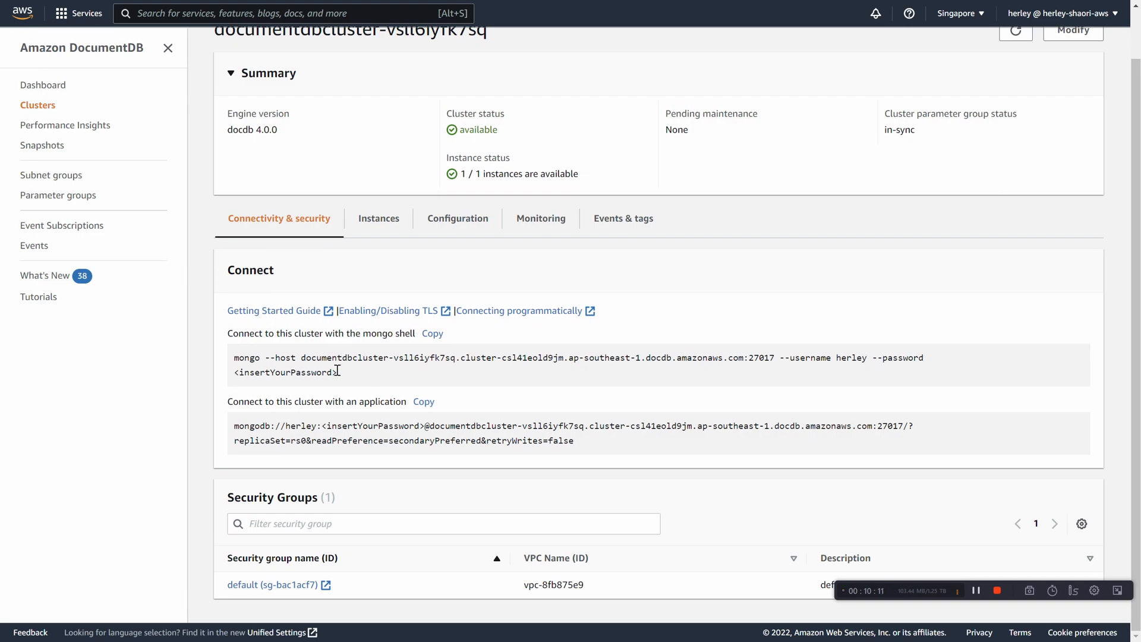
{"action": "left_click", "coordinate": [432, 336]}
Step: Select the running EC2 bastion instance and open a browser terminal session to it
{"action": "key", "text": "ctrl+Tab"}
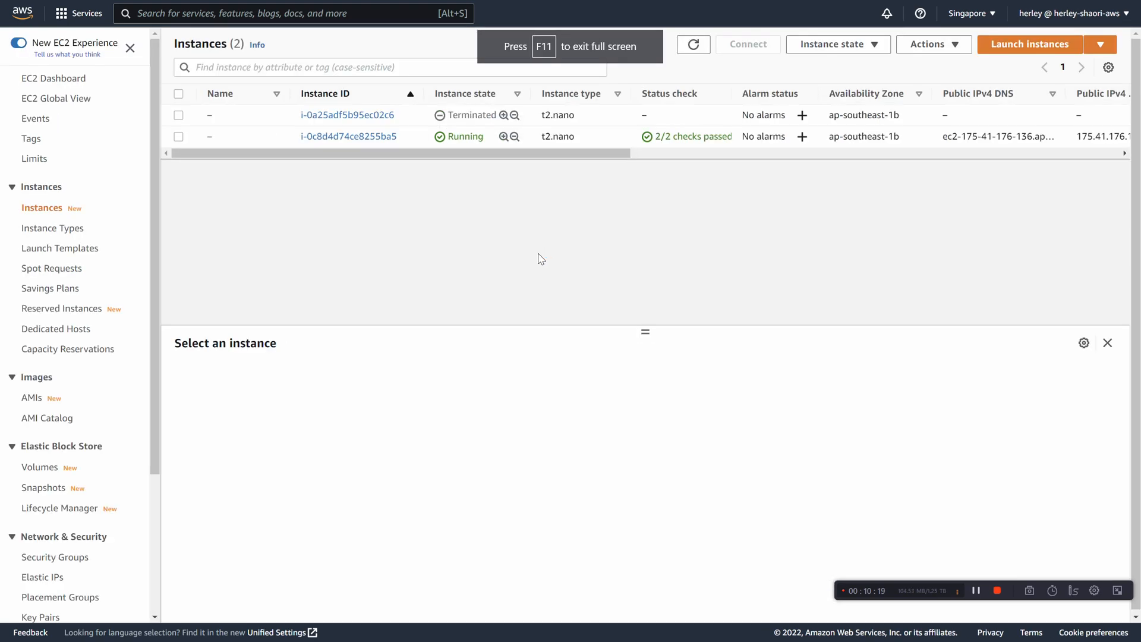
{"action": "left_click", "coordinate": [179, 137]}
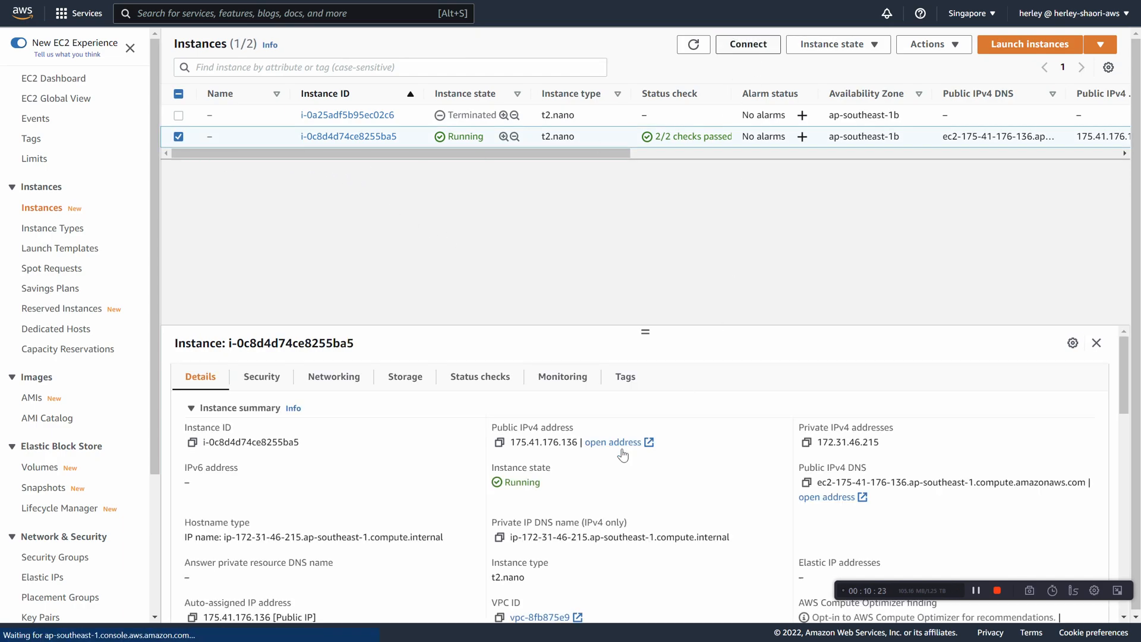
{"action": "left_click", "coordinate": [750, 45]}
{"action": "left_click", "coordinate": [556, 418]}
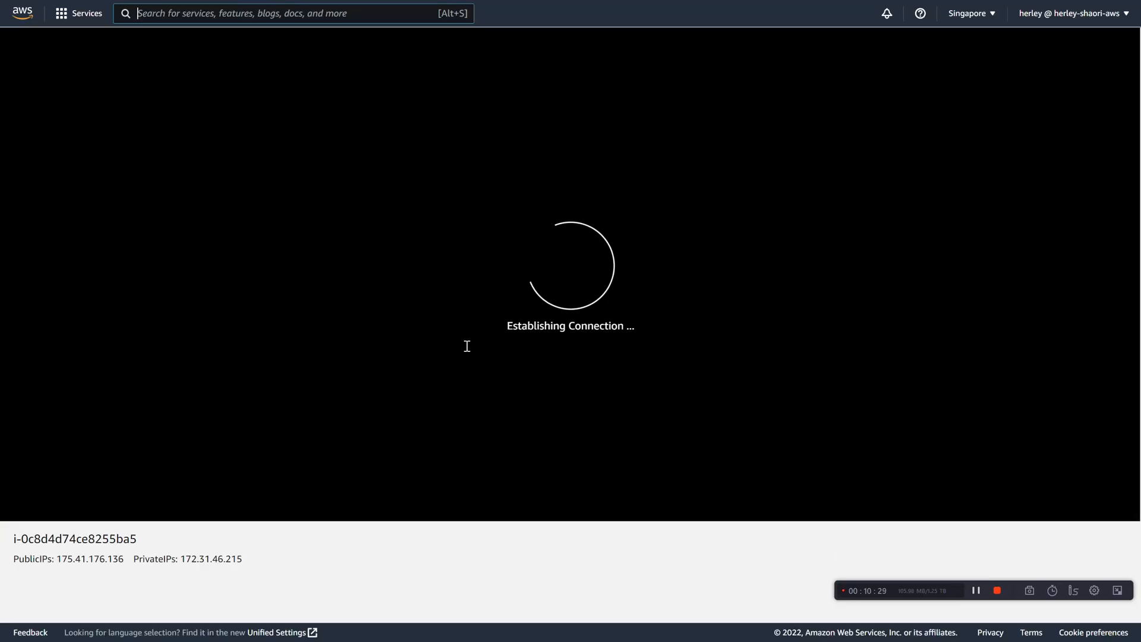
{"action": "right_click", "coordinate": [410, 147]}
{"action": "left_click", "coordinate": [493, 257]}
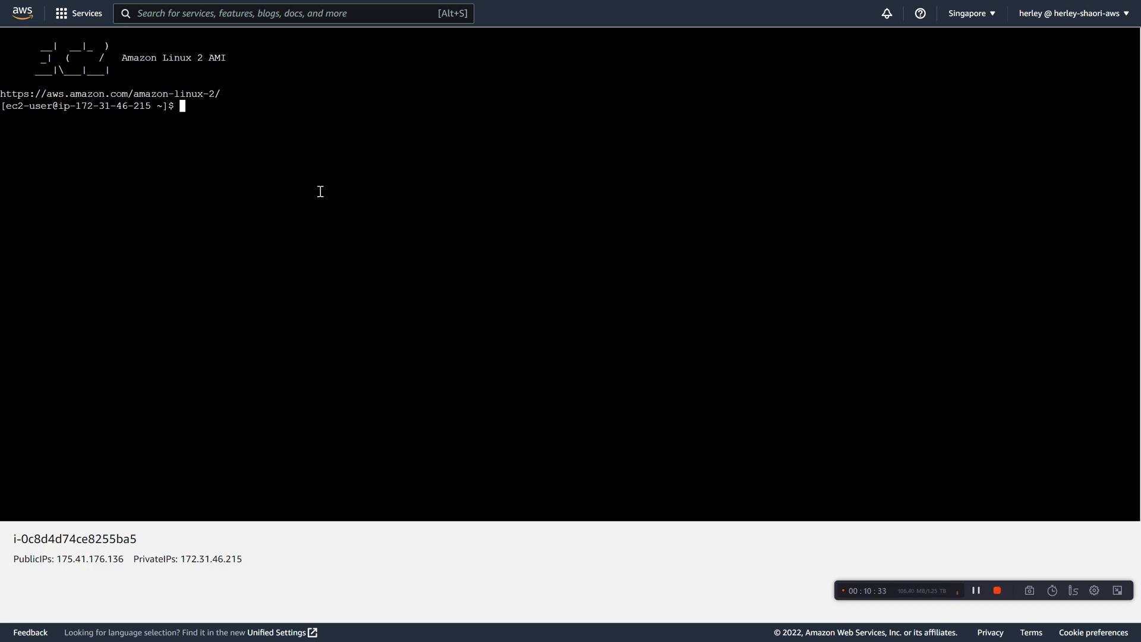
Step: Check that mongosh starts on the bastion, exit the shell and clear the terminal
{"action": "type", "text": "mongosh"}
{"action": "key", "text": "Return"}
{"action": "type", "text": "exit"}
{"action": "key", "text": "Return"}
{"action": "key", "text": "ctrl+l"}
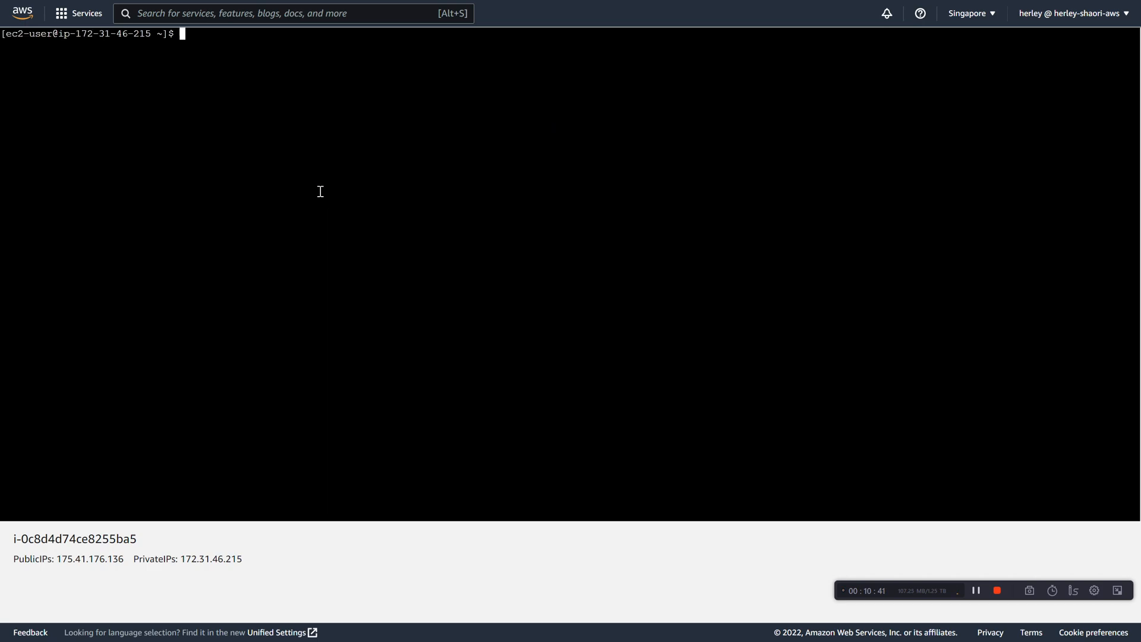
Step: Paste the copied cluster connection command into the terminal and replace its <insertYourPassword> placeholder with the cluster's master password
{"action": "right_click", "coordinate": [321, 192]}
{"action": "left_click", "coordinate": [382, 298]}
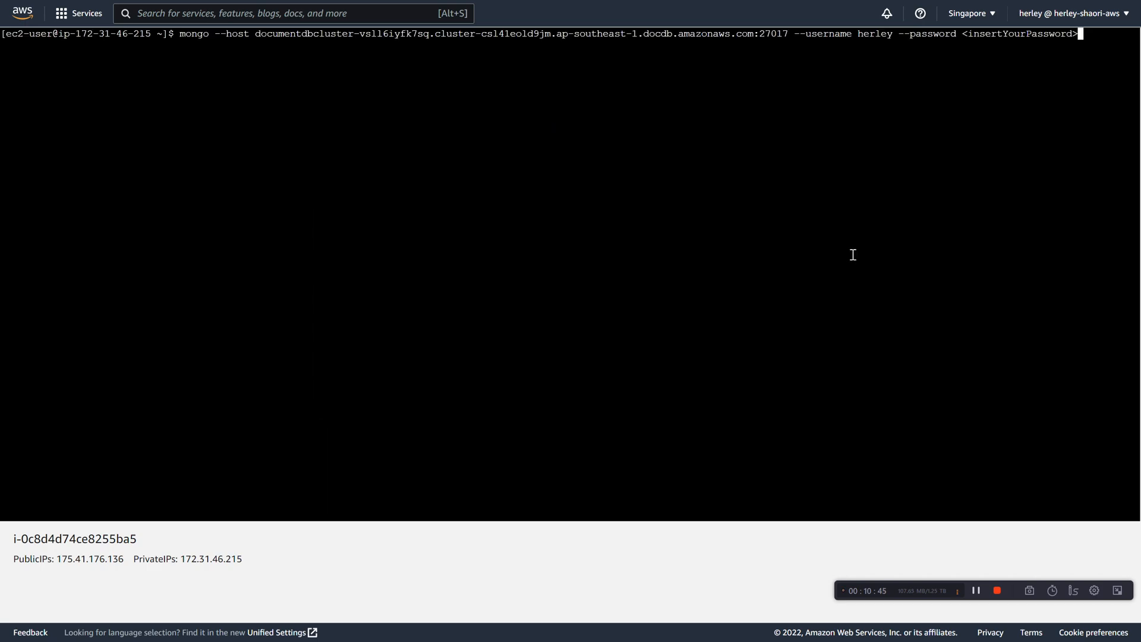
{"action": "key", "text": "BackSpace"}
{"action": "key", "text": "BackSpace"}
{"action": "key", "text": "BackSpace"}
{"action": "key", "text": "BackSpace"}
{"action": "key", "text": "BackSpace"}
{"action": "key", "text": "BackSpace"}
{"action": "key", "text": "BackSpace"}
{"action": "key", "text": "BackSpace"}
{"action": "key", "text": "BackSpace"}
{"action": "key", "text": "BackSpace"}
{"action": "key", "text": "BackSpace"}
{"action": "key", "text": "BackSpace"}
{"action": "key", "text": "BackSpace"}
{"action": "key", "text": "BackSpace"}
{"action": "key", "text": "BackSpace"}
{"action": "key", "text": "BackSpace"}
{"action": "key", "text": "BackSpace"}
{"action": "key", "text": "BackSpace"}
{"action": "key", "text": "BackSpace"}
{"action": "key", "text": "BackSpace"}
{"action": "right_click", "coordinate": [996, 113]}
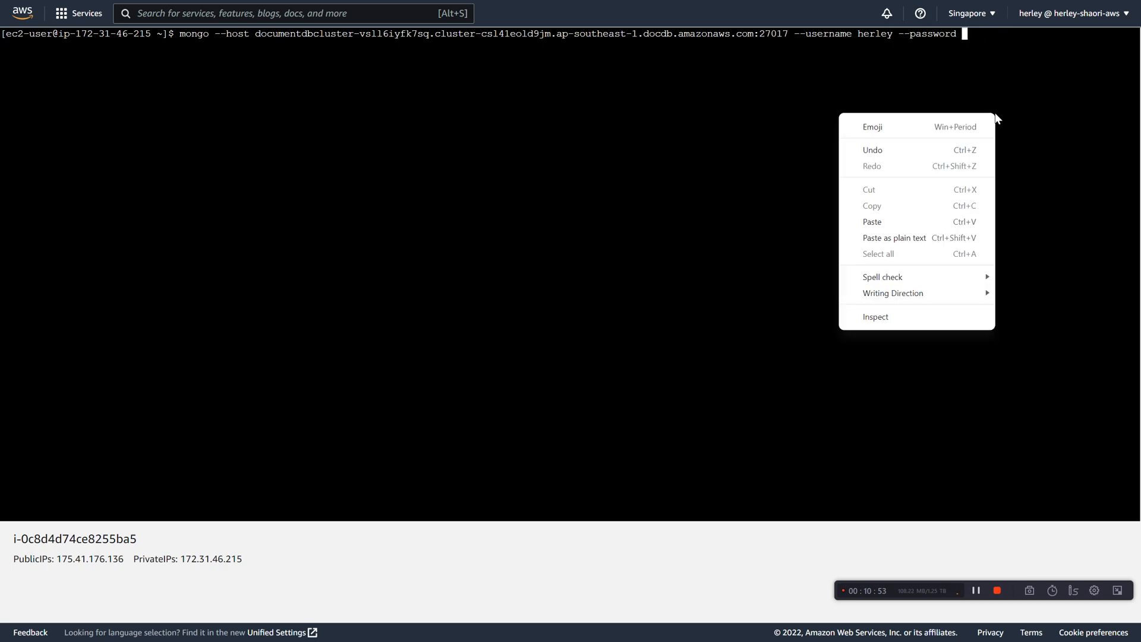
{"action": "left_click", "coordinate": [933, 228]}
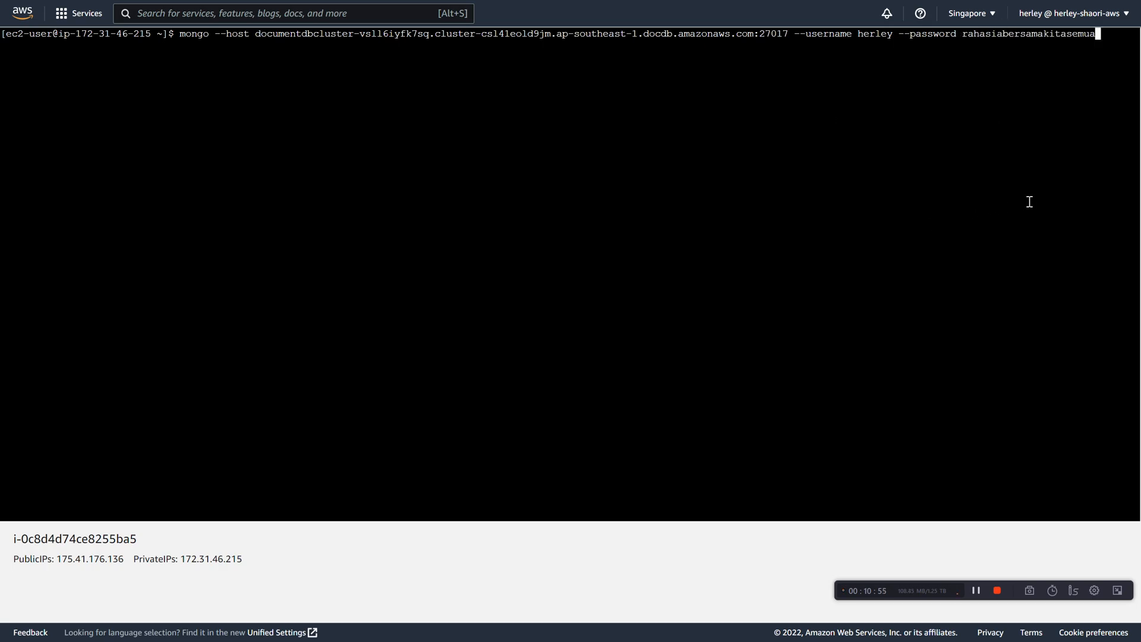
Step: Change the connection command from mongo to mongosh and run it to connect to the DocumentDB cluster
{"action": "key", "text": "Left"}
{"action": "key", "text": "Left"}
{"action": "key", "text": "Left"}
{"action": "key", "text": "Left"}
{"action": "key", "text": "Left"}
{"action": "key", "text": "Left"}
{"action": "key", "text": "Left"}
{"action": "key", "text": "Left"}
{"action": "key", "text": "Left"}
{"action": "key", "text": "Left"}
{"action": "key", "text": "Left"}
{"action": "key", "text": "Left"}
{"action": "key", "text": "Left"}
{"action": "key", "text": "Left"}
{"action": "key", "text": "Left"}
{"action": "key", "text": "Left"}
{"action": "key", "text": "Left"}
{"action": "key", "text": "Left"}
{"action": "key", "text": "Left"}
{"action": "key", "text": "Left"}
{"action": "key", "text": "Left"}
{"action": "key", "text": "Left"}
{"action": "key", "text": "Left"}
{"action": "key", "text": "Left"}
{"action": "key", "text": "Left"}
{"action": "key", "text": "Left"}
{"action": "key", "text": "Left"}
{"action": "key", "text": "Left"}
{"action": "key", "text": "Left"}
{"action": "key", "text": "Left"}
{"action": "key", "text": "Left"}
{"action": "key", "text": "Left"}
{"action": "key", "text": "Left"}
{"action": "key", "text": "Left"}
{"action": "key", "text": "Left"}
{"action": "key", "text": "Left"}
{"action": "key", "text": "Left"}
{"action": "key", "text": "Left"}
{"action": "key", "text": "Left"}
{"action": "key", "text": "Left"}
{"action": "key", "text": "Left"}
{"action": "key", "text": "Left"}
{"action": "key", "text": "Left"}
{"action": "key", "text": "Left"}
{"action": "key", "text": "Left"}
{"action": "key", "text": "Left"}
{"action": "key", "text": "Left"}
{"action": "key", "text": "Left"}
{"action": "key", "text": "Left"}
{"action": "key", "text": "Left"}
{"action": "key", "text": "Left"}
{"action": "key", "text": "Left"}
{"action": "key", "text": "Left"}
{"action": "key", "text": "Left"}
{"action": "key", "text": "Left"}
{"action": "key", "text": "Left"}
{"action": "key", "text": "Left"}
{"action": "key", "text": "Left"}
{"action": "key", "text": "Left"}
{"action": "key", "text": "Left"}
{"action": "type", "text": "sh"}
{"action": "key", "text": "Return"}
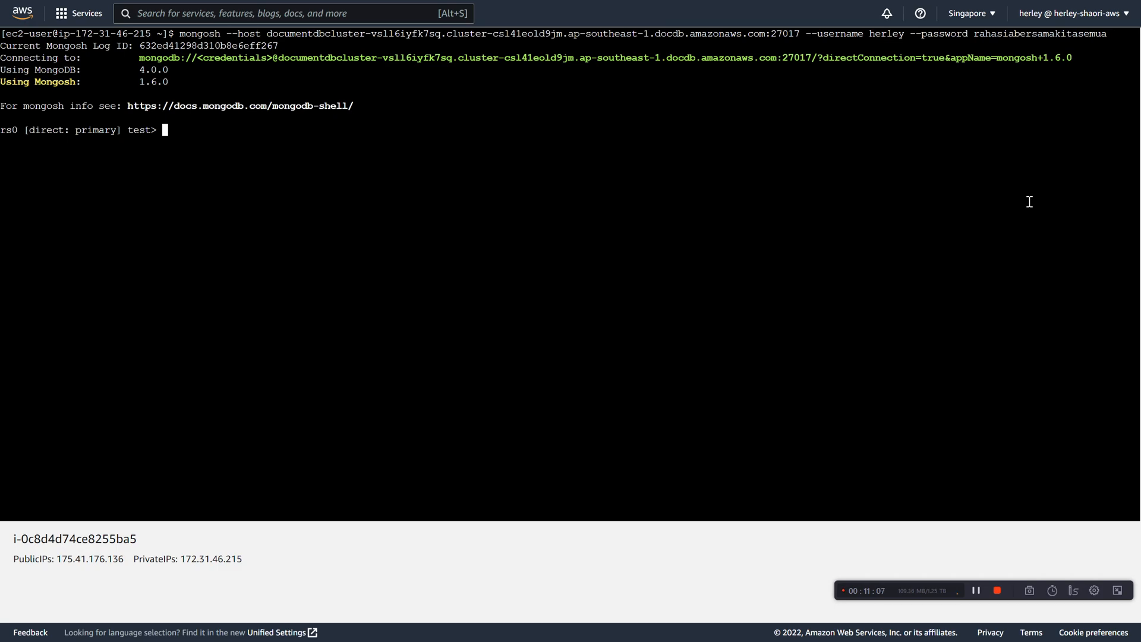
{"action": "key", "text": "Return"}
{"action": "key", "text": "Return"}
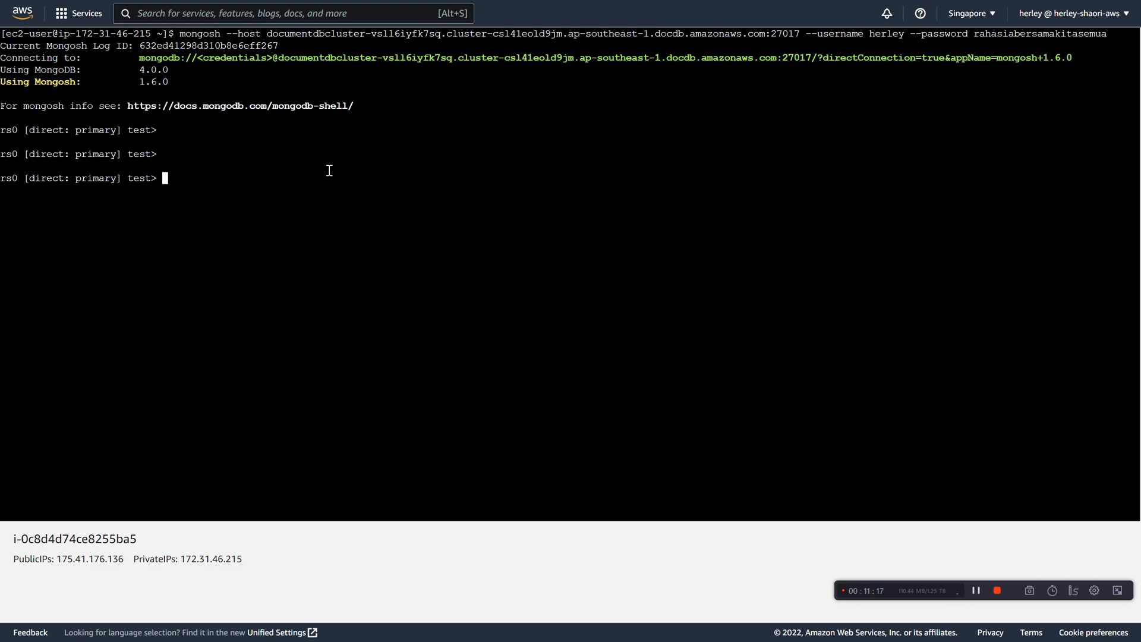
Step: Switch to DataGrip and create a new MongoDB data source
{"action": "key", "text": "alt+Tab"}
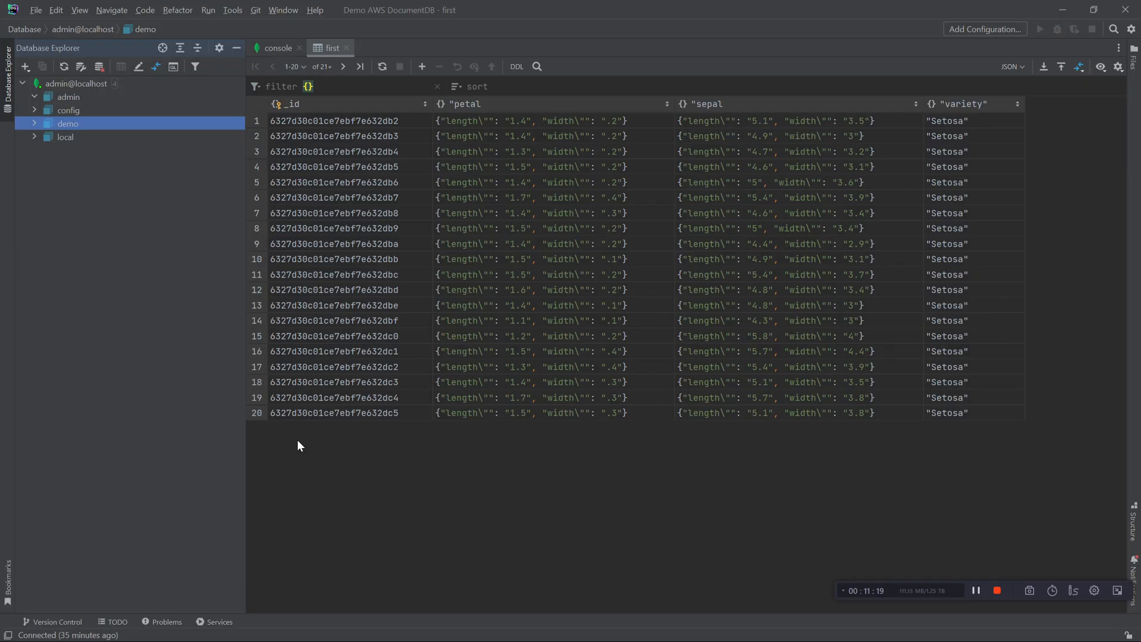
{"action": "left_click", "coordinate": [24, 83]}
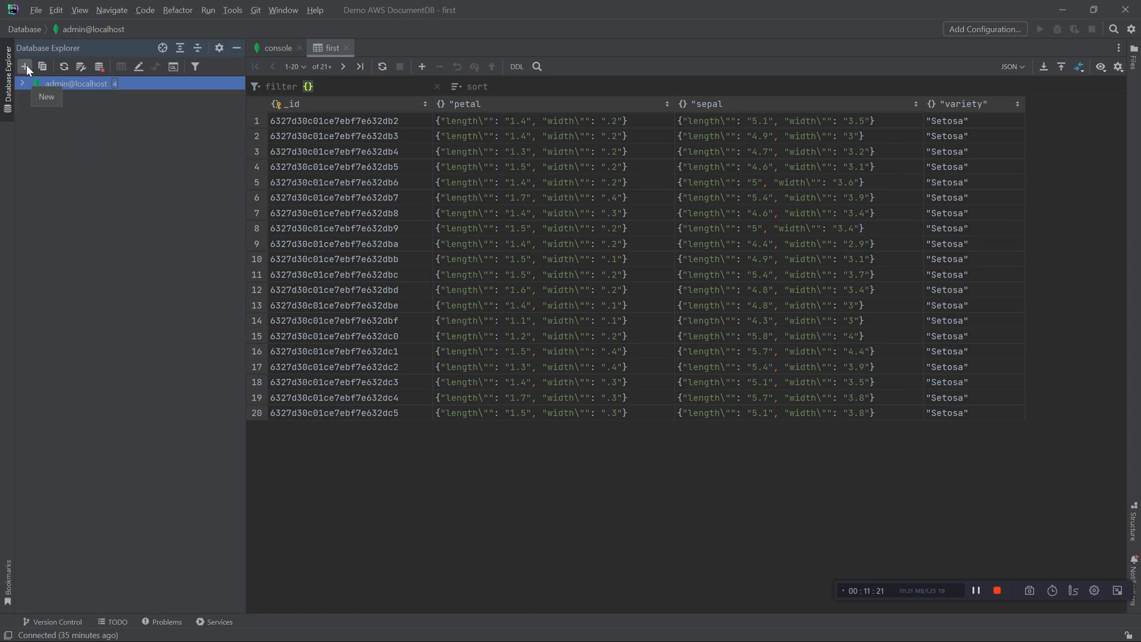
{"action": "left_click", "coordinate": [26, 65]}
{"action": "mouse_move", "coordinate": [113, 102]}
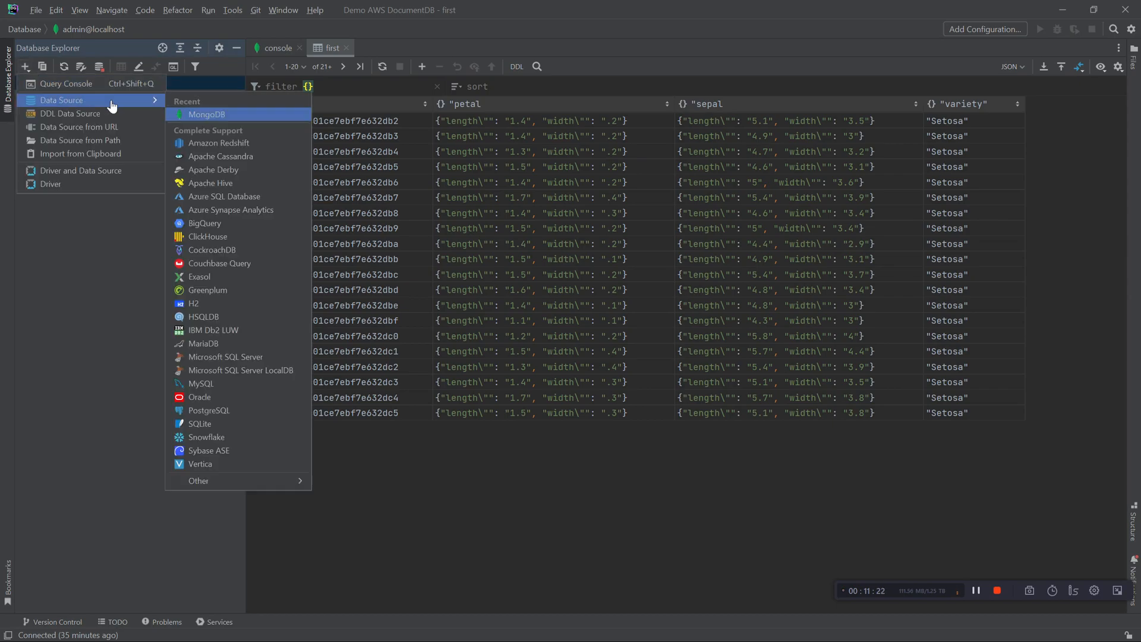
{"action": "left_click", "coordinate": [196, 115]}
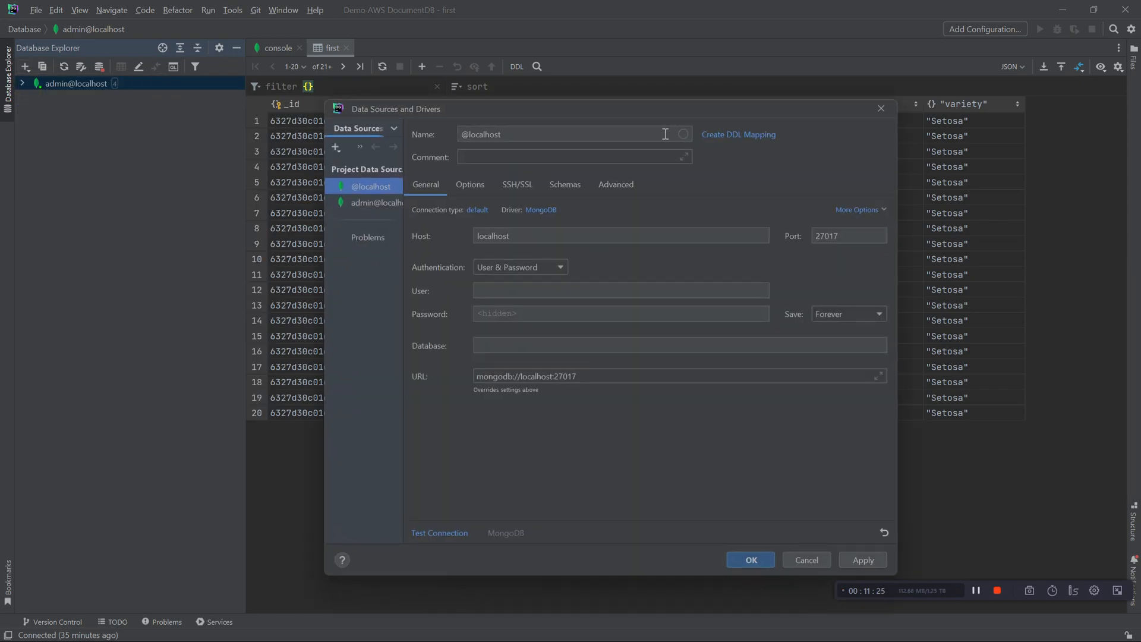
Step: Set the data source's host to documentdbcluster-vsll6iyfk7sq.cluster-csl41eold9jm.ap-southeast-1.docdb.amazonaws.com
{"action": "left_click", "coordinate": [563, 236]}
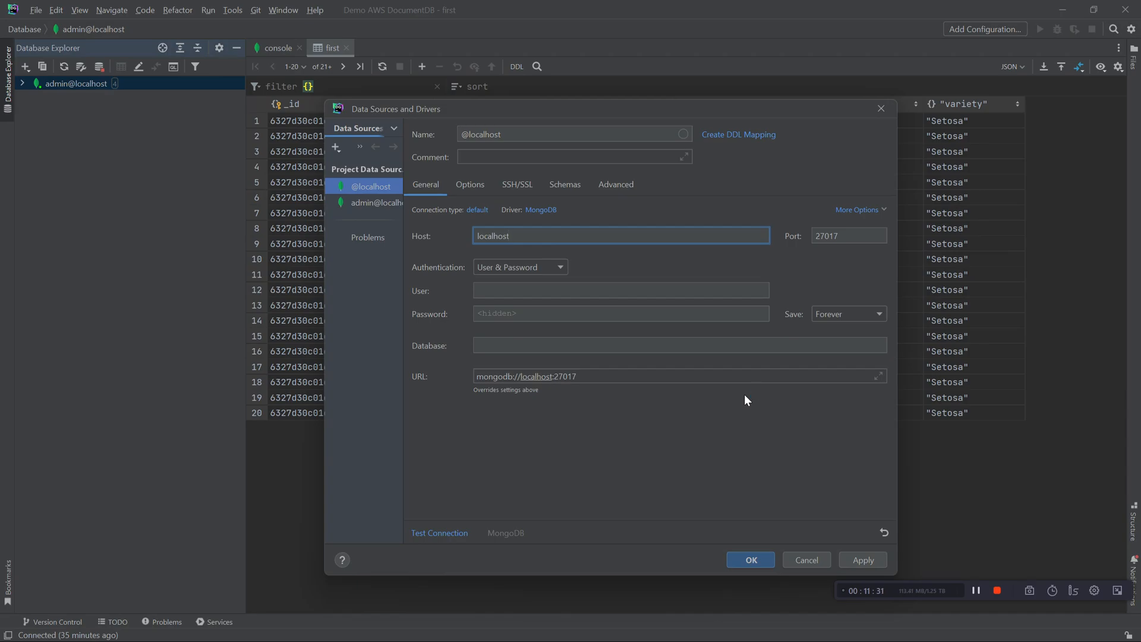
{"action": "key", "text": "ctrl+a"}
{"action": "key", "text": "ctrl+v"}
{"action": "key", "text": "ctrl+a"}
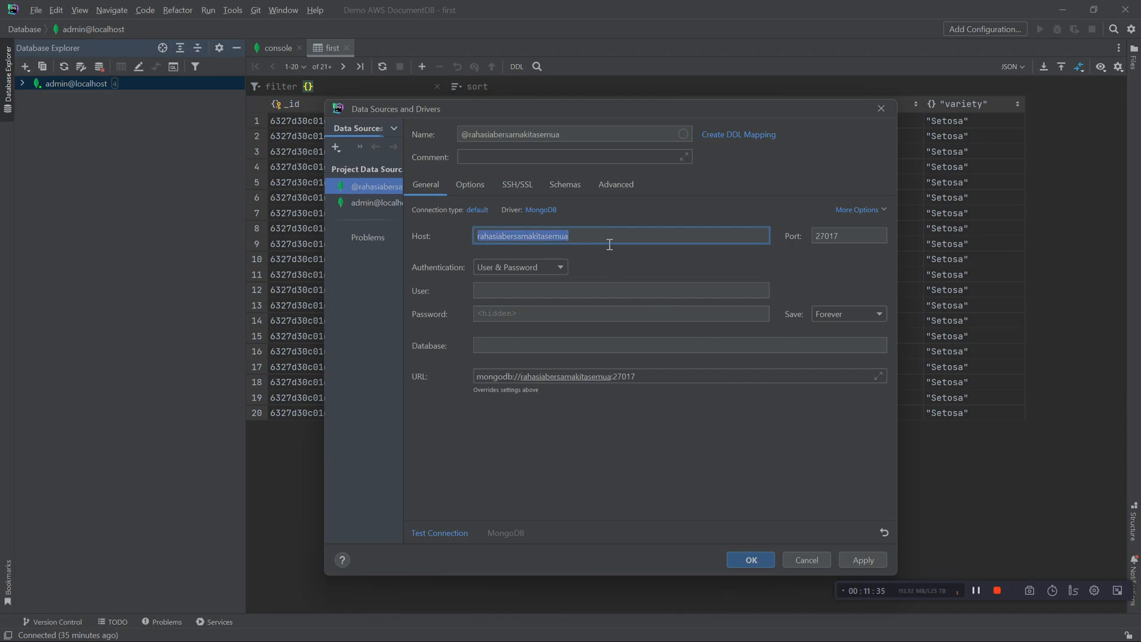
{"action": "key", "text": "BackSpace"}
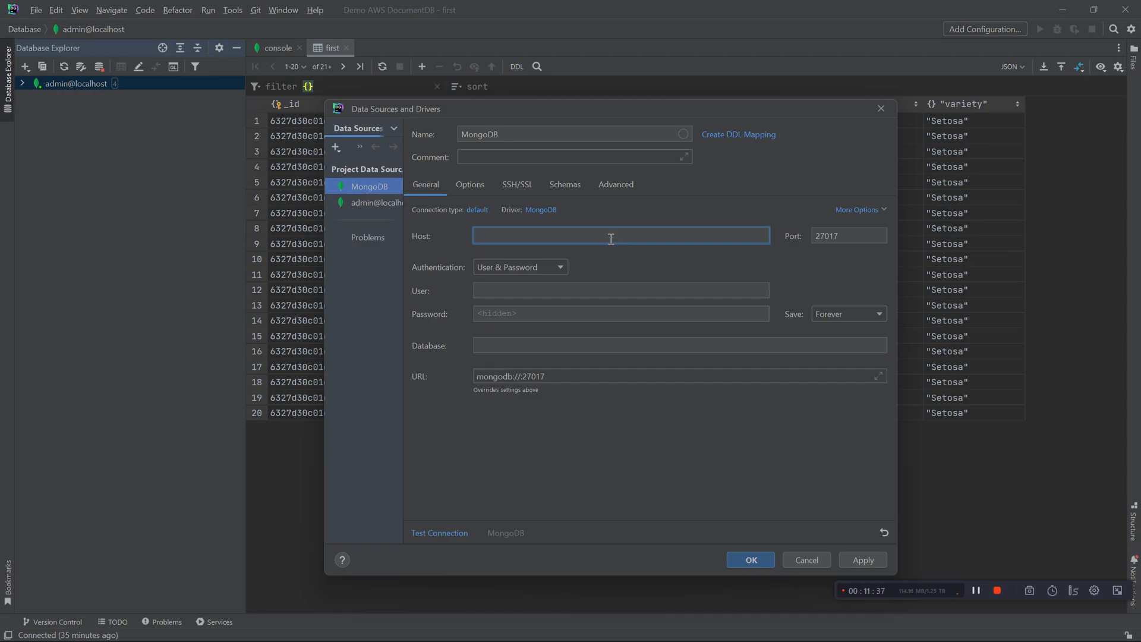
{"action": "type", "text": "documentdbcluster-vsll6iyfk7sq.cluster-csl41eold9jm.ap-southeast-1.docdb.amazonaws.com"}
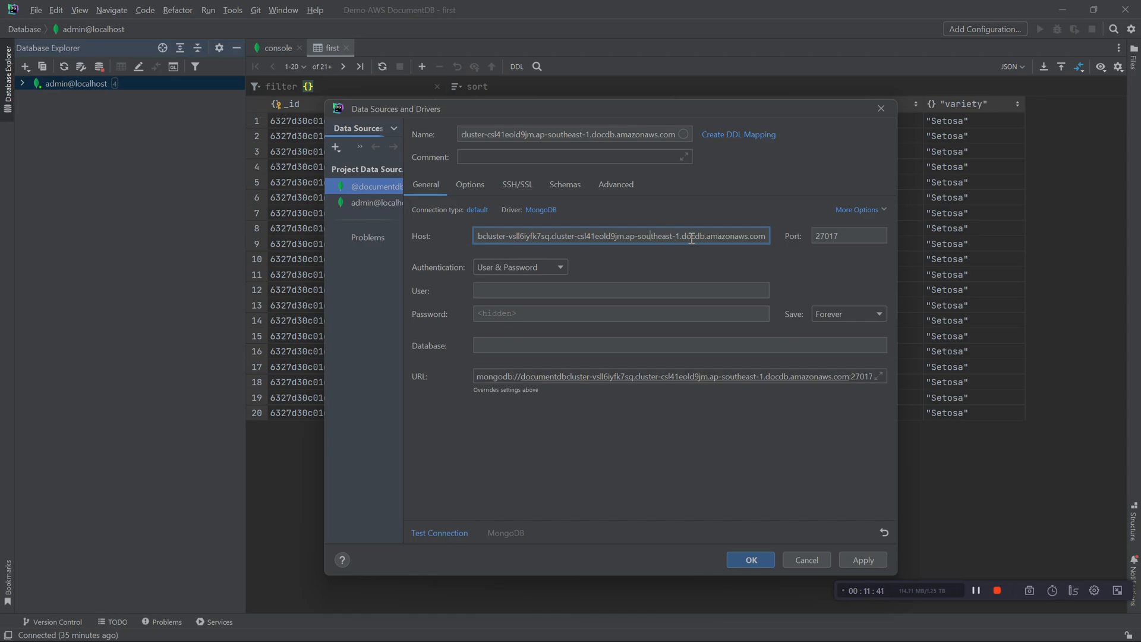
Step: Enter the cluster's master username and password for the data source, and test the database connection
{"action": "left_click", "coordinate": [566, 292]}
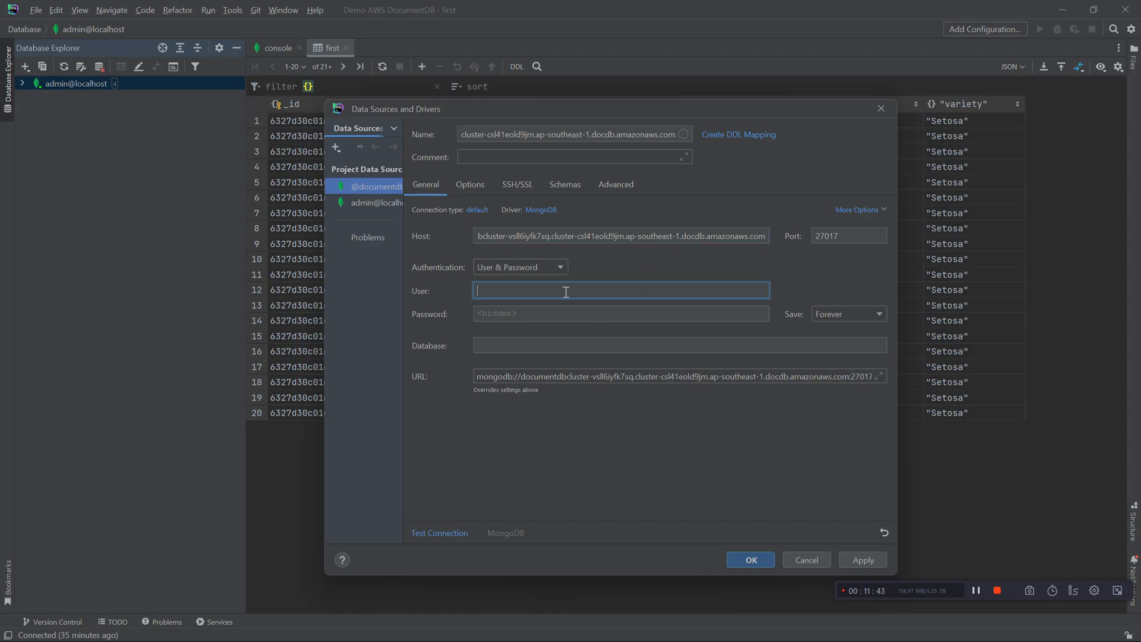
{"action": "type", "text": "herley"}
{"action": "key", "text": "Tab"}
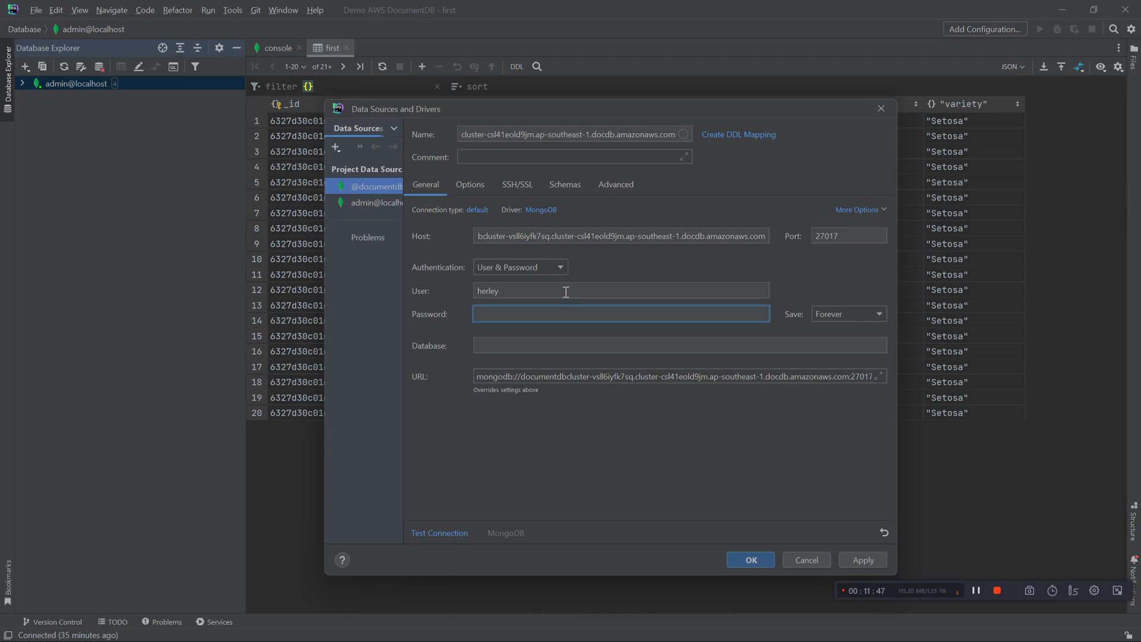
{"action": "key", "text": "ctrl+v"}
{"action": "left_click", "coordinate": [576, 377]}
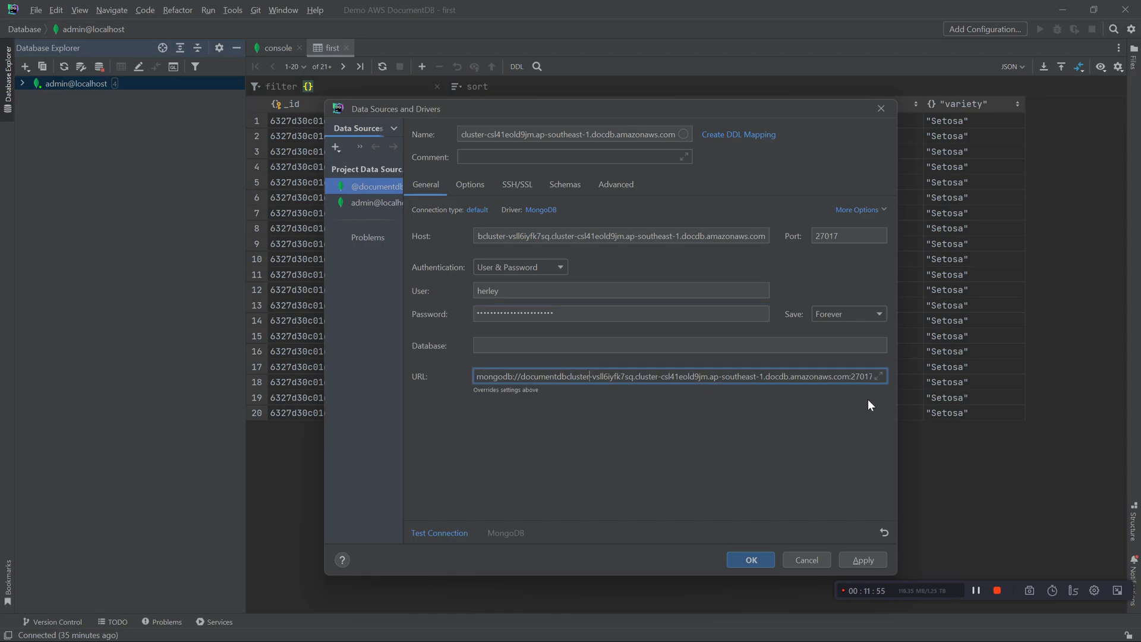
{"action": "left_click", "coordinate": [457, 532]}
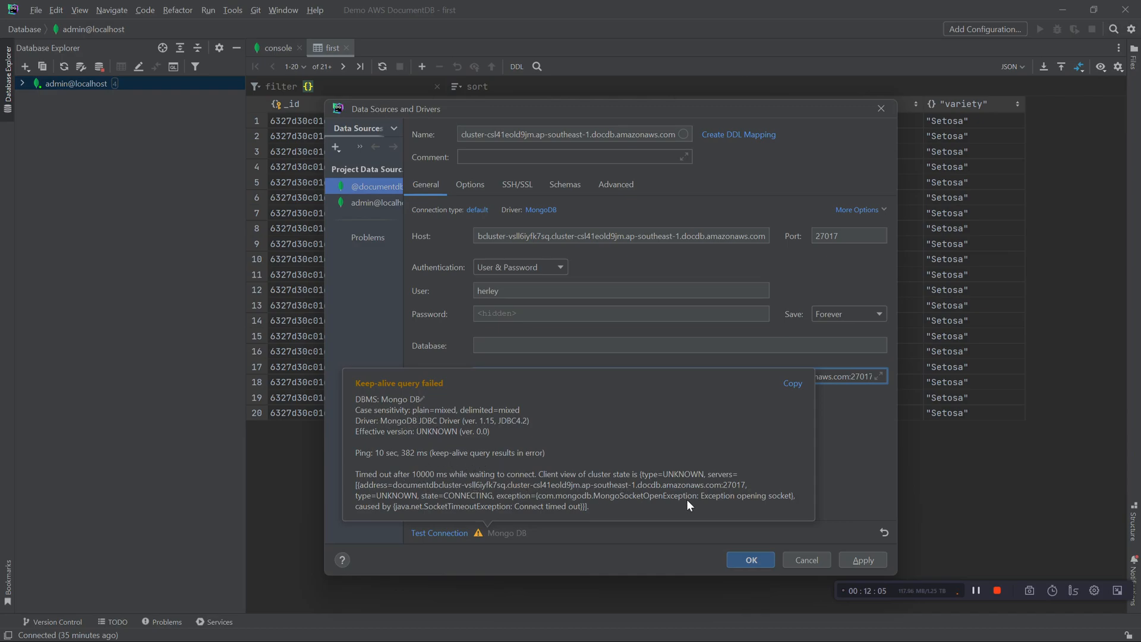
Step: Examine the full cluster endpoint entered as the data source's host
{"action": "left_click", "coordinate": [517, 235]}
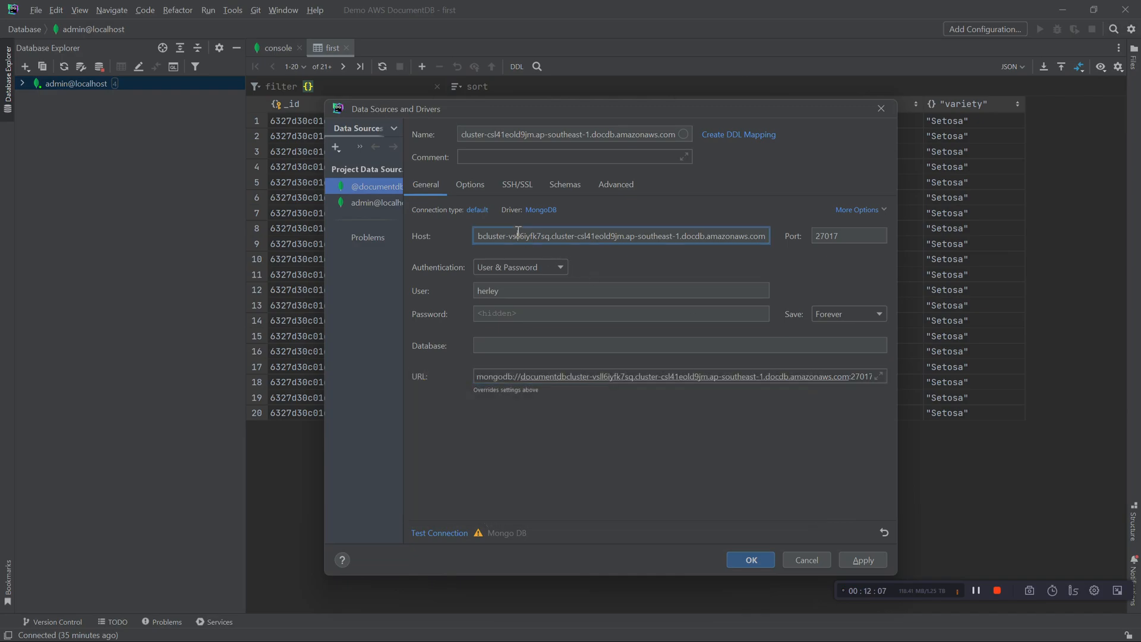
{"action": "key", "text": "Left"}
{"action": "key", "text": "Left"}
{"action": "key", "text": "Left"}
{"action": "key", "text": "Left"}
{"action": "key", "text": "Left"}
{"action": "key", "text": "Left"}
{"action": "key", "text": "Left"}
{"action": "key", "text": "Left"}
{"action": "key", "text": "Left"}
{"action": "key", "text": "Left"}
{"action": "key", "text": "Left"}
{"action": "key", "text": "Left"}
{"action": "key", "text": "Left"}
{"action": "key", "text": "Left"}
{"action": "key", "text": "Left"}
{"action": "key", "text": "Left"}
{"action": "key", "text": "Left"}
{"action": "key", "text": "Left"}
{"action": "key", "text": "Left"}
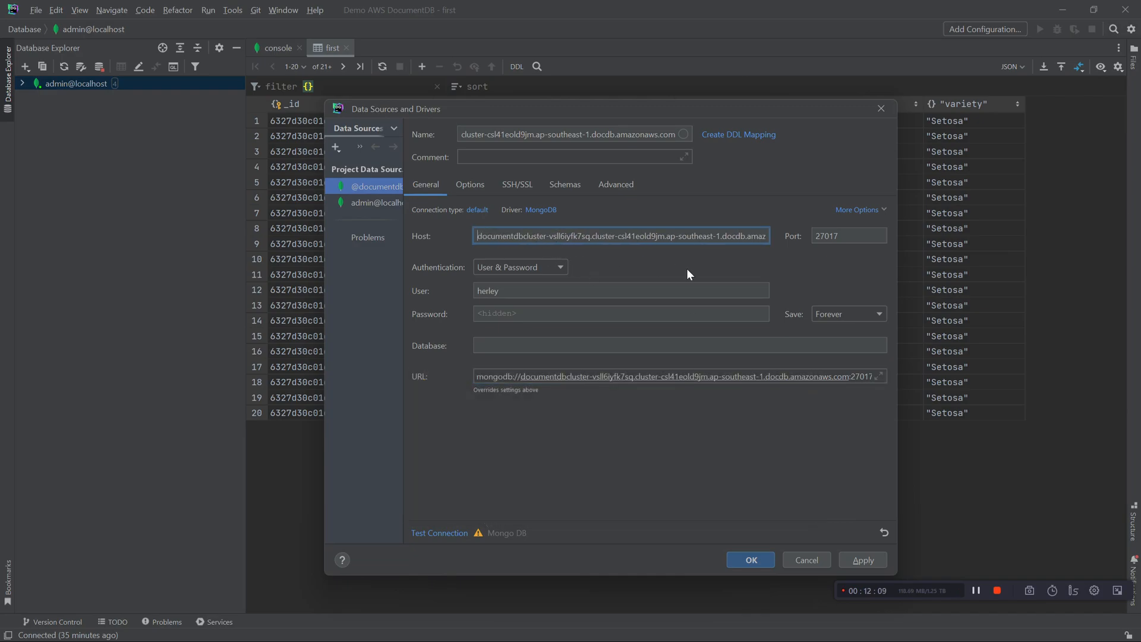
{"action": "key", "text": "Right"}
{"action": "key", "text": "Right"}
{"action": "key", "text": "Right"}
{"action": "key", "text": "Right"}
{"action": "key", "text": "Right"}
{"action": "key", "text": "Right"}
{"action": "key", "text": "Right"}
{"action": "key", "text": "Right"}
{"action": "key", "text": "Right"}
{"action": "key", "text": "Right"}
{"action": "key", "text": "Right"}
{"action": "key", "text": "Right"}
{"action": "key", "text": "Right"}
{"action": "key", "text": "Right"}
{"action": "key", "text": "Right"}
{"action": "key", "text": "Right"}
{"action": "key", "text": "Right"}
{"action": "key", "text": "Right"}
{"action": "key", "text": "Right"}
{"action": "key", "text": "Right"}
Step: Enable the SSH tunnel for the data source and open the SSH configurations
{"action": "left_click", "coordinate": [532, 190]}
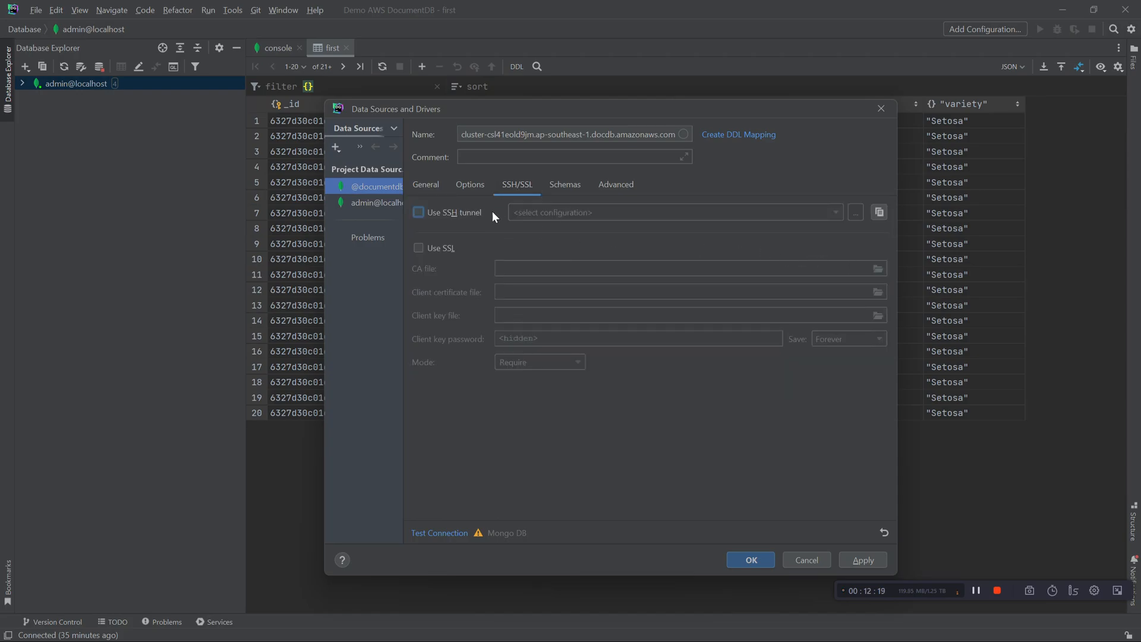
{"action": "left_click", "coordinate": [419, 212]}
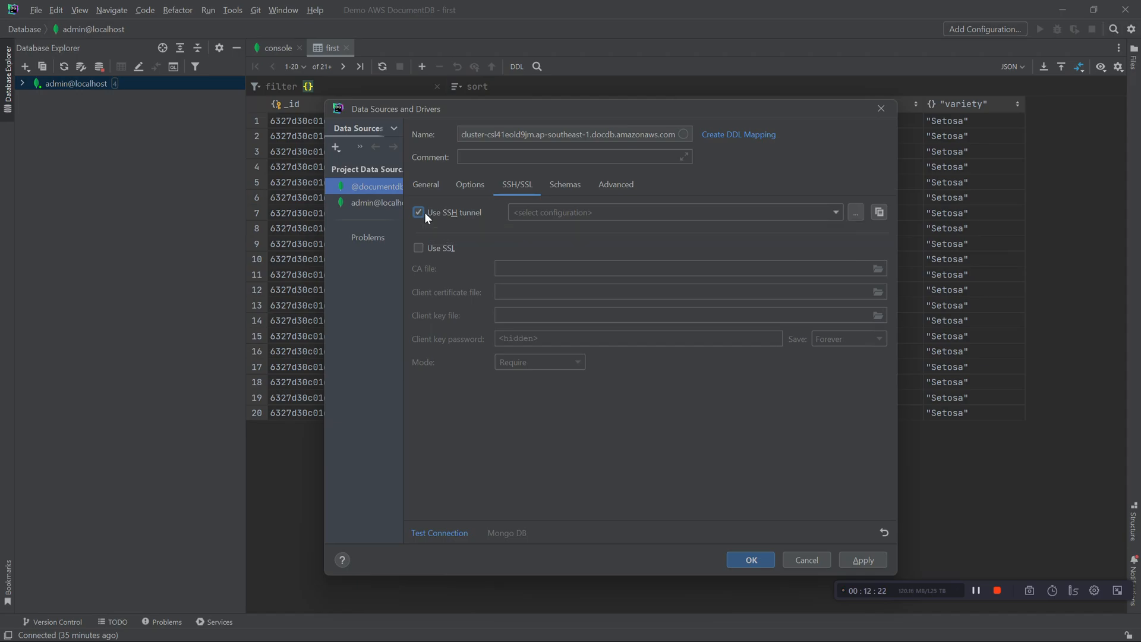
{"action": "left_click", "coordinate": [856, 212]}
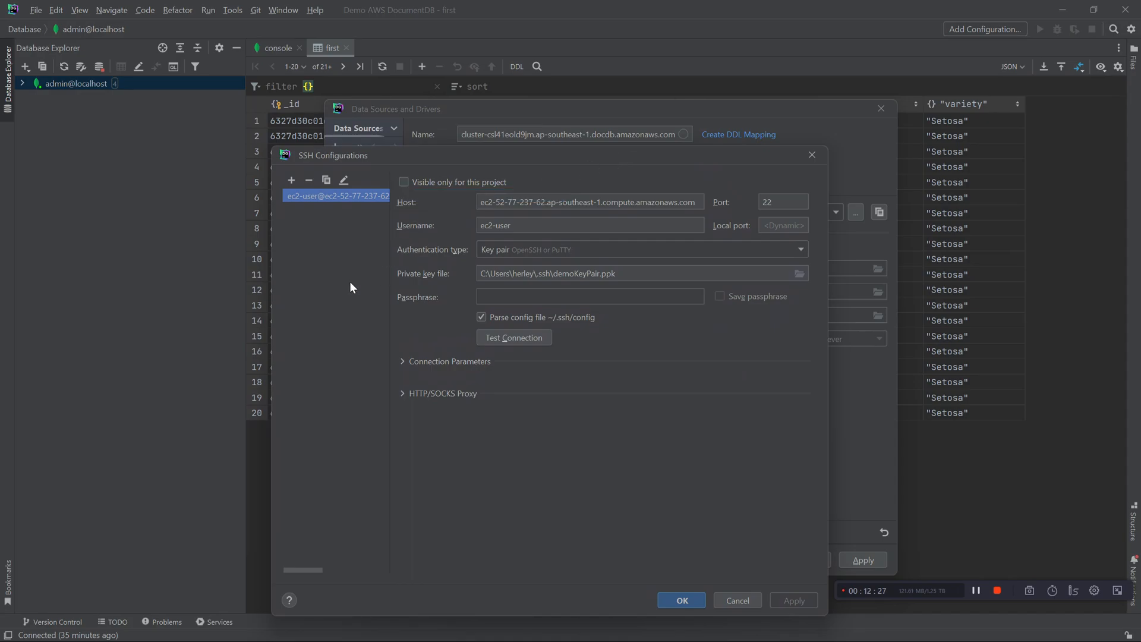
Step: Replace the SSH configuration's host with the running bastion instance's public IPv4 DNS, copied from the EC2 console
{"action": "left_click", "coordinate": [577, 204]}
{"action": "key", "text": "ctrl+a"}
{"action": "key", "text": "BackSpace"}
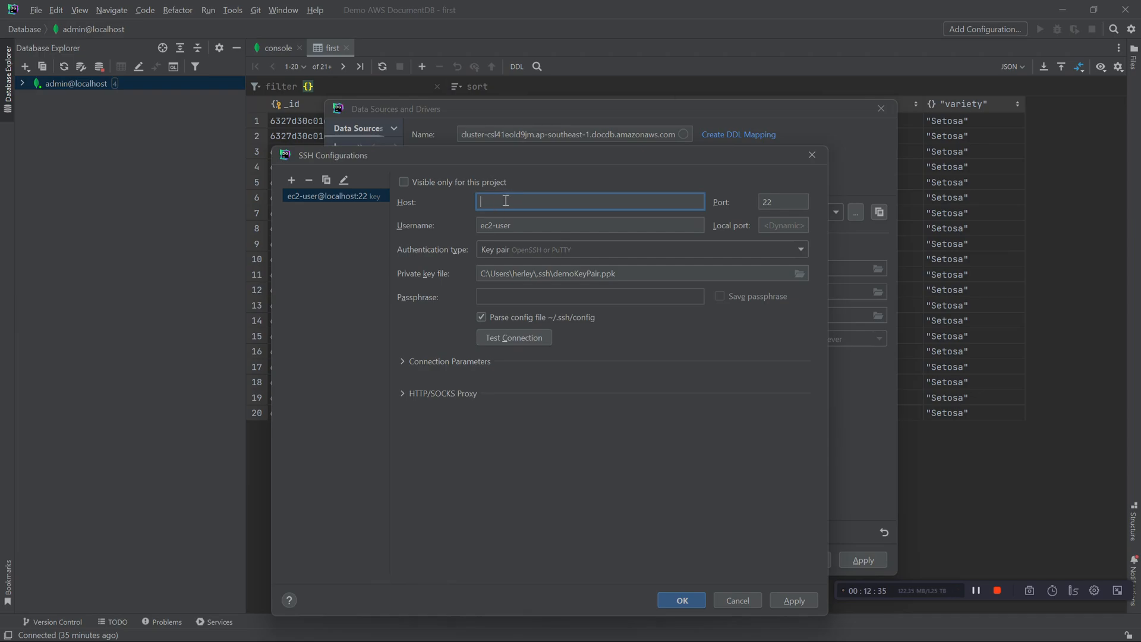
{"action": "key", "text": "alt+Tab"}
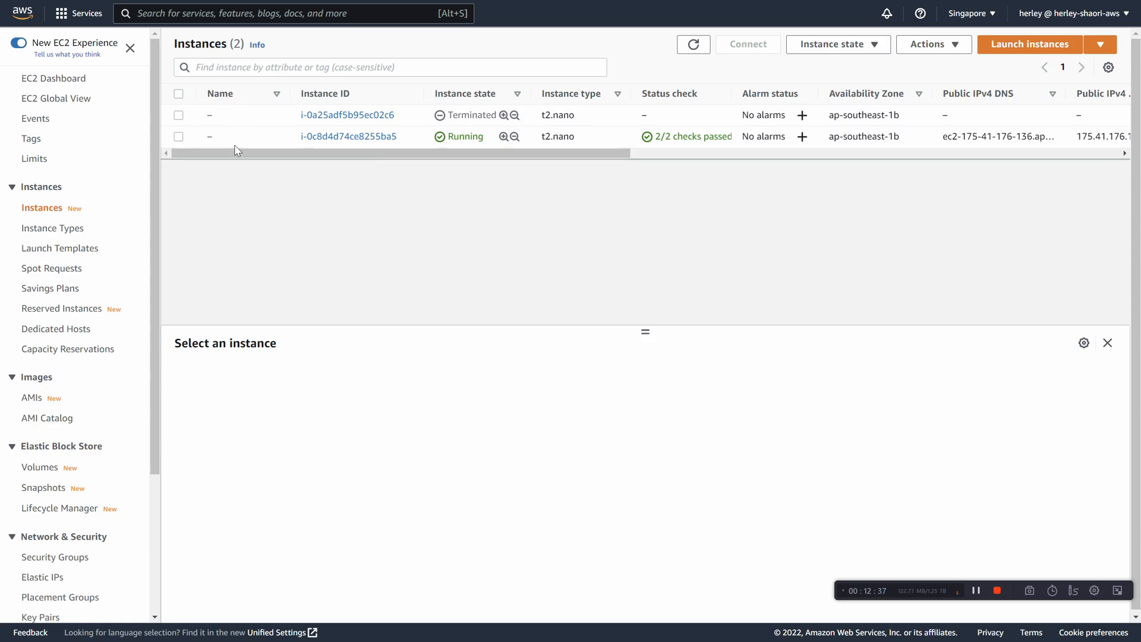
{"action": "left_click", "coordinate": [178, 137]}
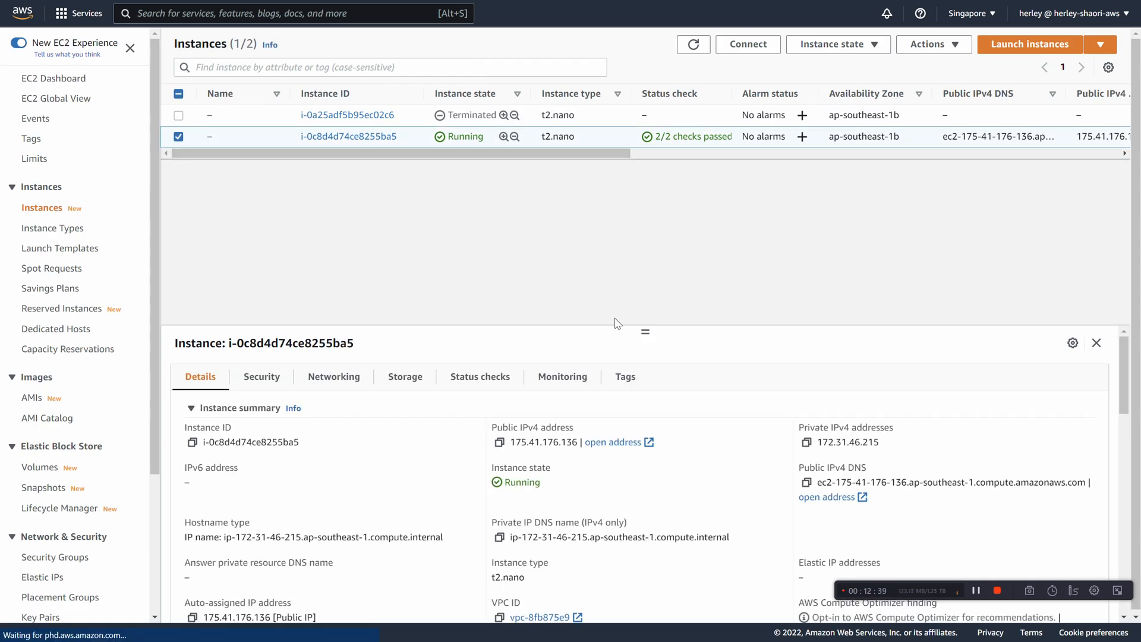
{"action": "left_click_drag", "start_coordinate": [647, 335], "coordinate": [648, 148]}
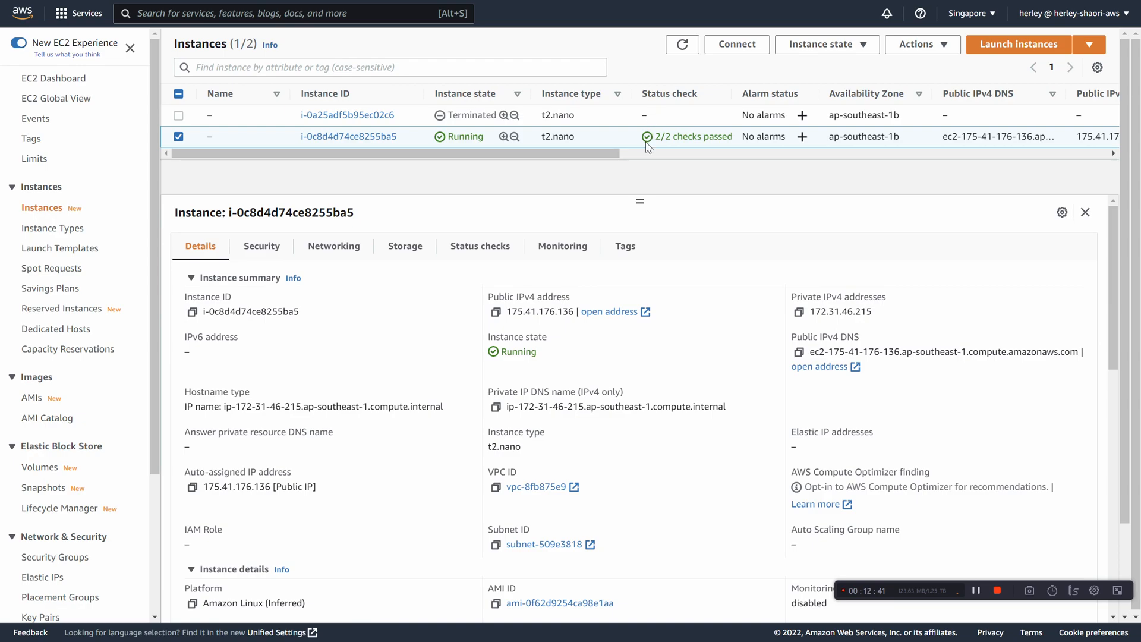
{"action": "left_click", "coordinate": [799, 354]}
{"action": "key", "text": "alt+Tab"}
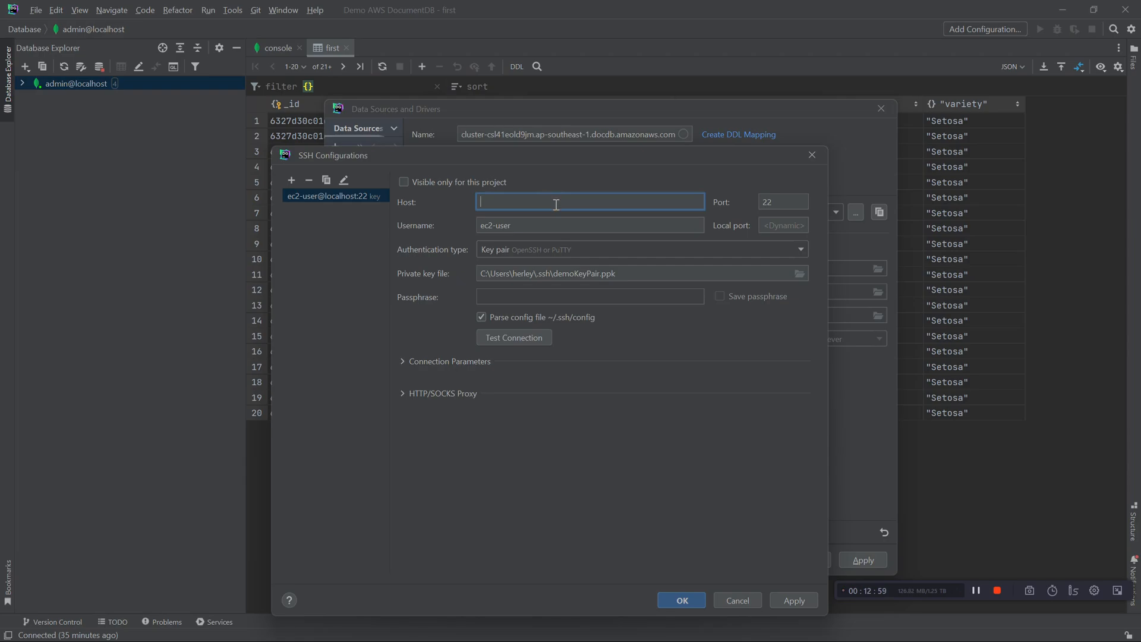
{"action": "key", "text": "ctrl+v"}
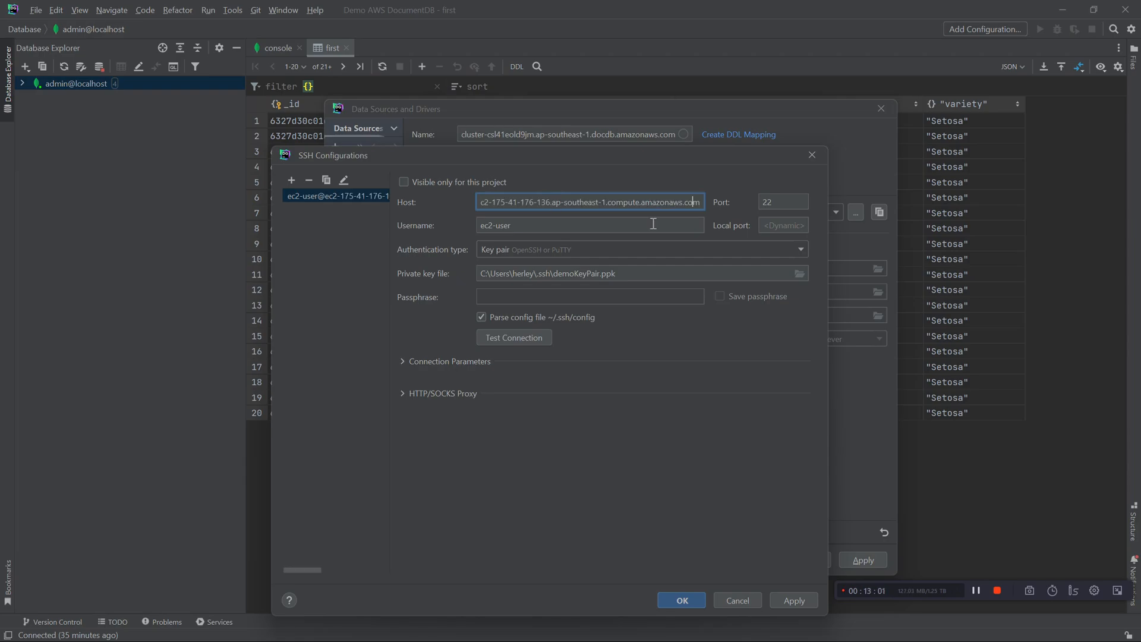
Step: Review the SSH configuration's port, username, authentication type and private key file
{"action": "left_click", "coordinate": [785, 203]}
{"action": "left_click", "coordinate": [587, 225]}
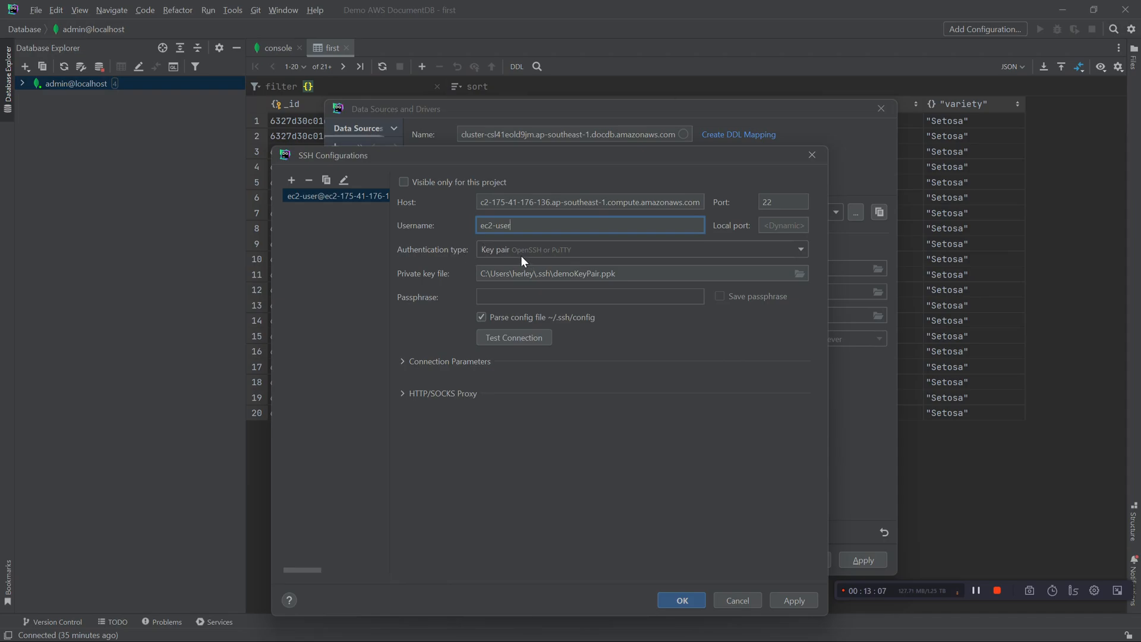
{"action": "left_click", "coordinate": [492, 248]}
{"action": "left_click", "coordinate": [694, 409]}
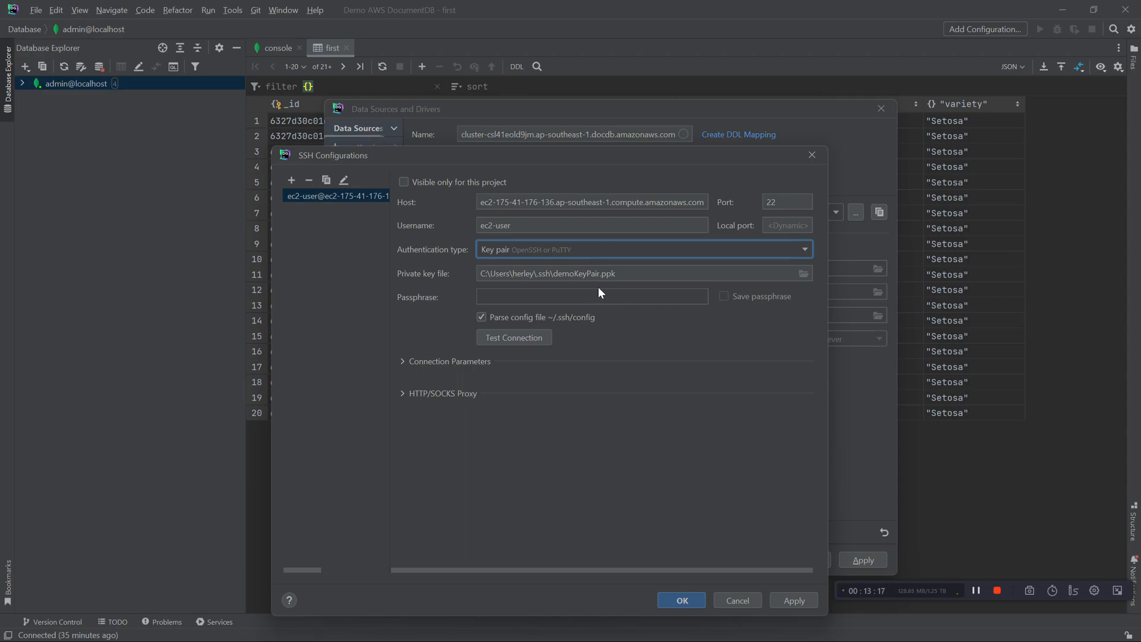
Step: Test the SSH connection to the bastion, accepting the host's key fingerprint
{"action": "left_click", "coordinate": [527, 336]}
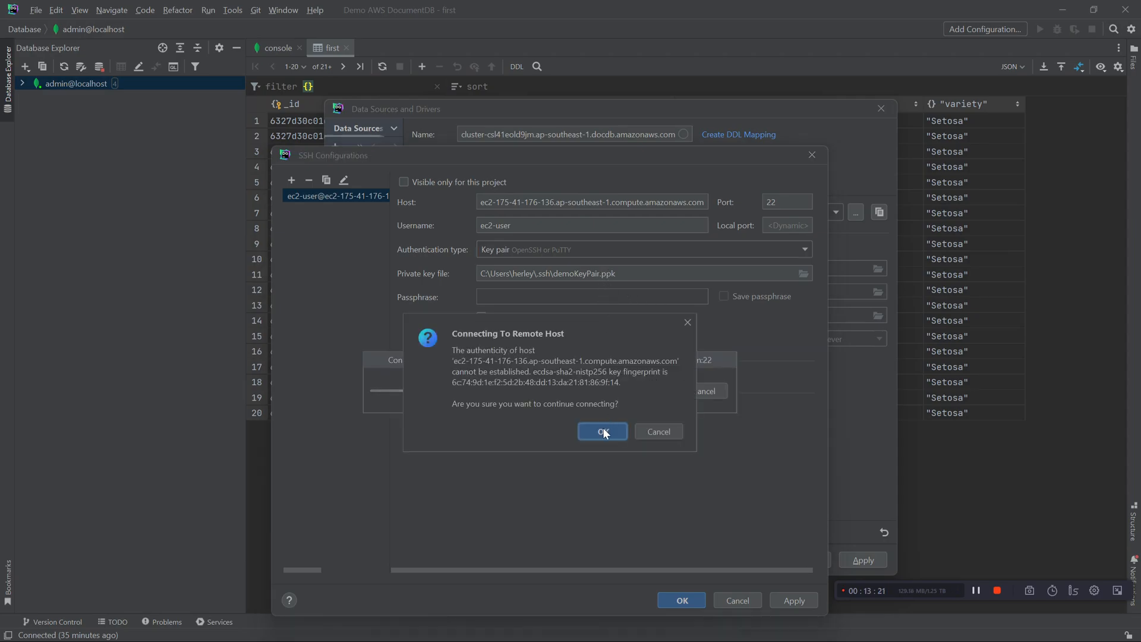
{"action": "left_click", "coordinate": [603, 430]}
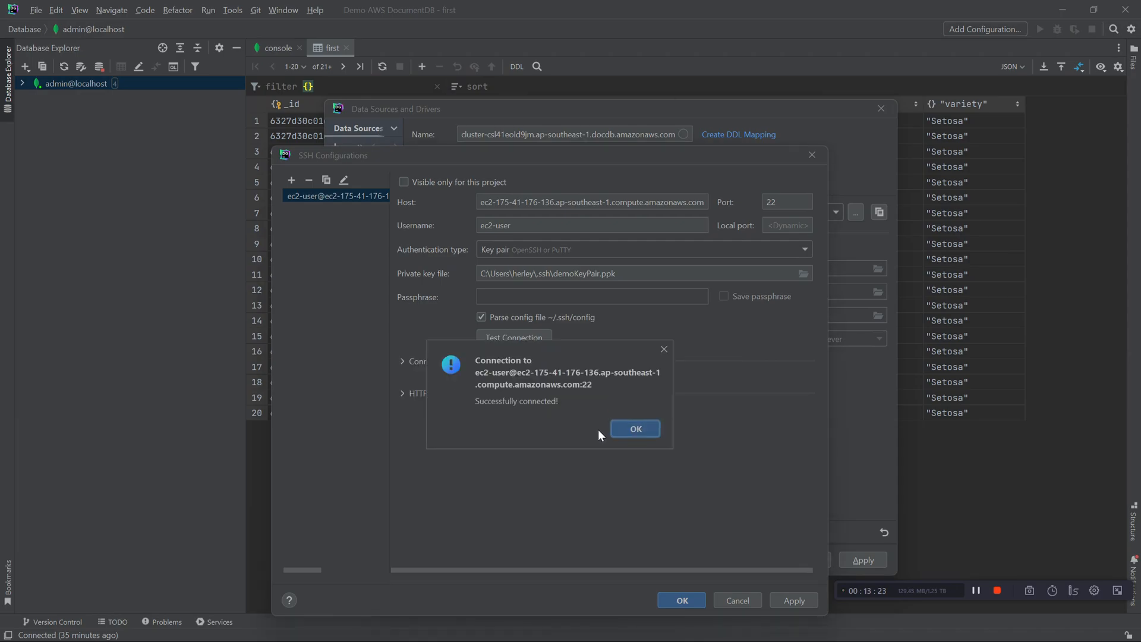
{"action": "left_click_drag", "start_coordinate": [580, 350], "coordinate": [534, 320]}
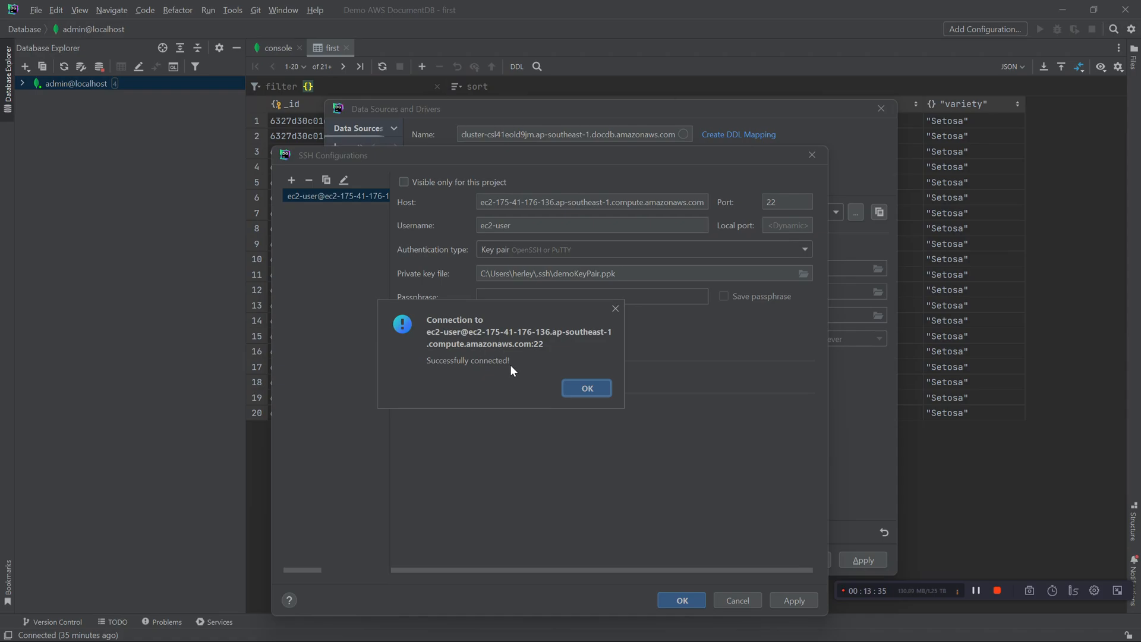
Step: Switch to the EC2 console and examine the inbound rules of the belajar-BastionSecurityGroup security group, leaving the rule editor without saving
{"action": "key", "text": "alt+Tab"}
{"action": "scroll", "coordinate": [56, 473], "scroll_direction": "down", "scroll_amount": 3}
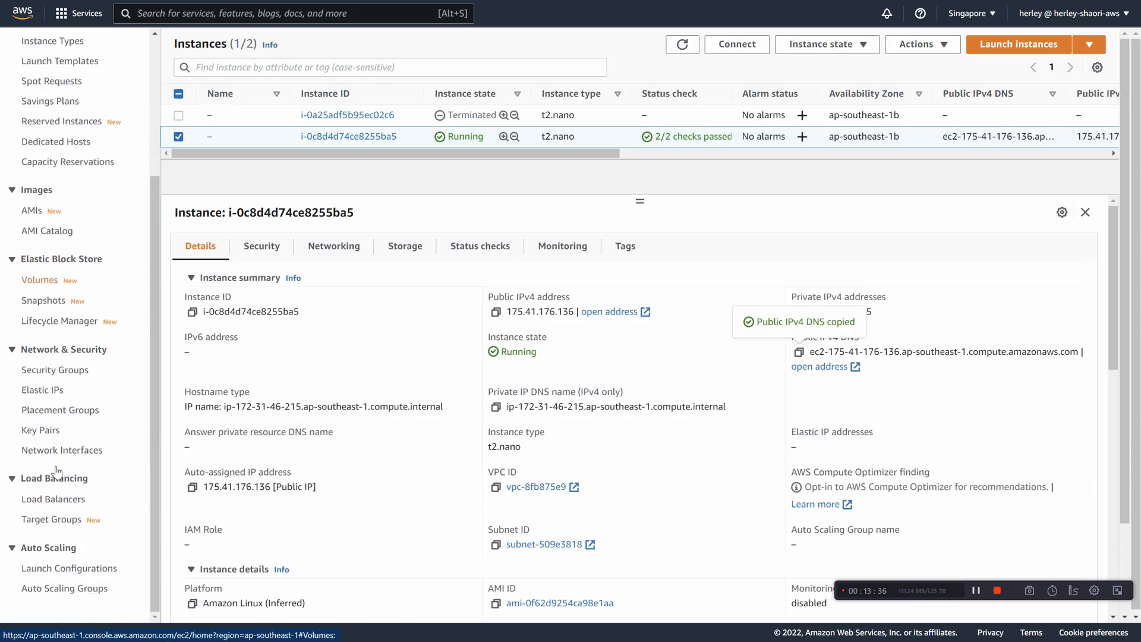
{"action": "left_click", "coordinate": [72, 371]}
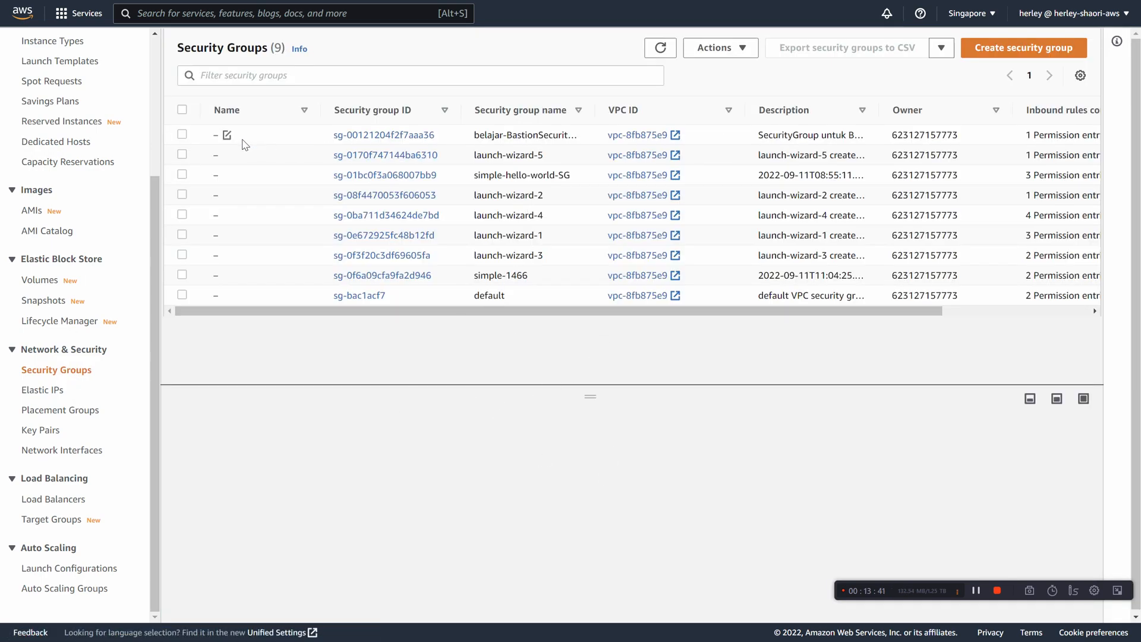
{"action": "left_click", "coordinate": [181, 134]}
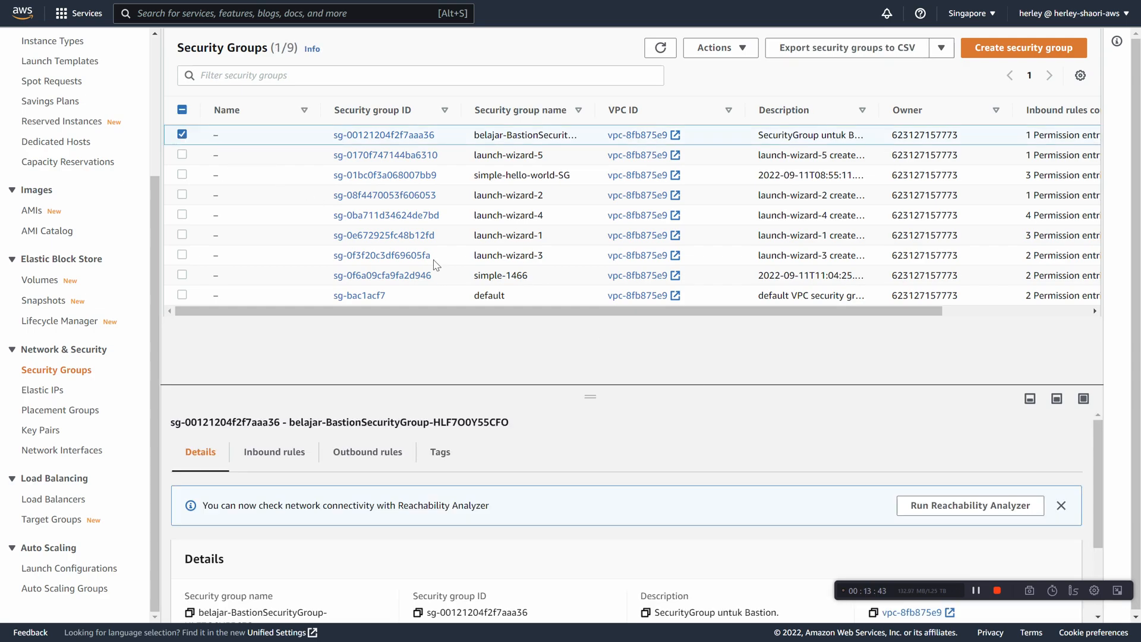
{"action": "left_click_drag", "start_coordinate": [585, 397], "coordinate": [617, 86]}
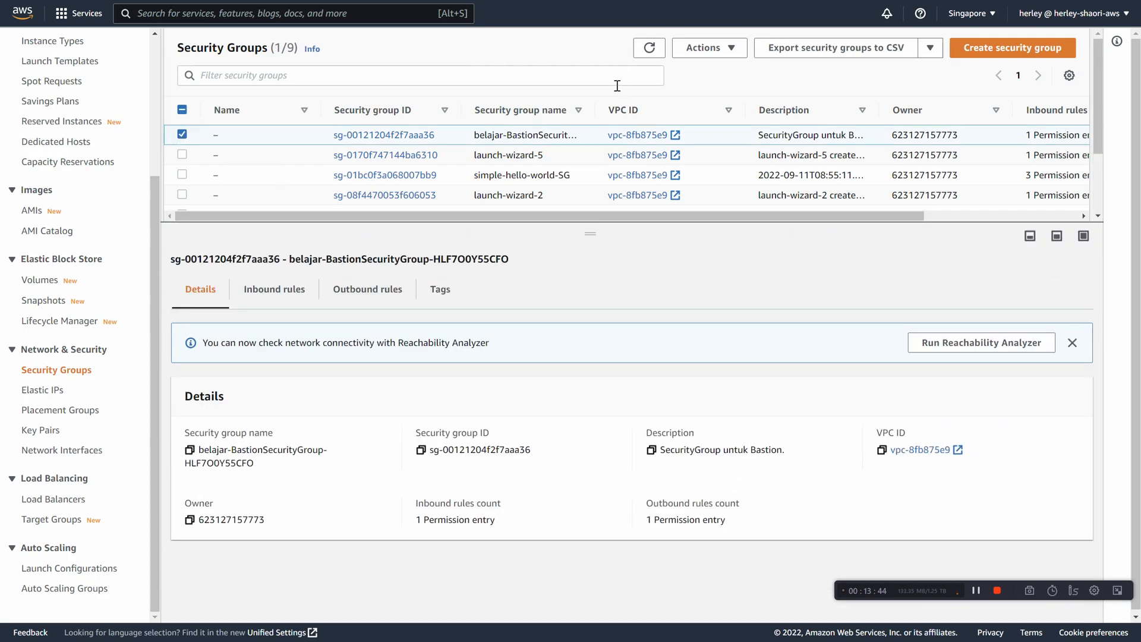
{"action": "left_click", "coordinate": [274, 290]}
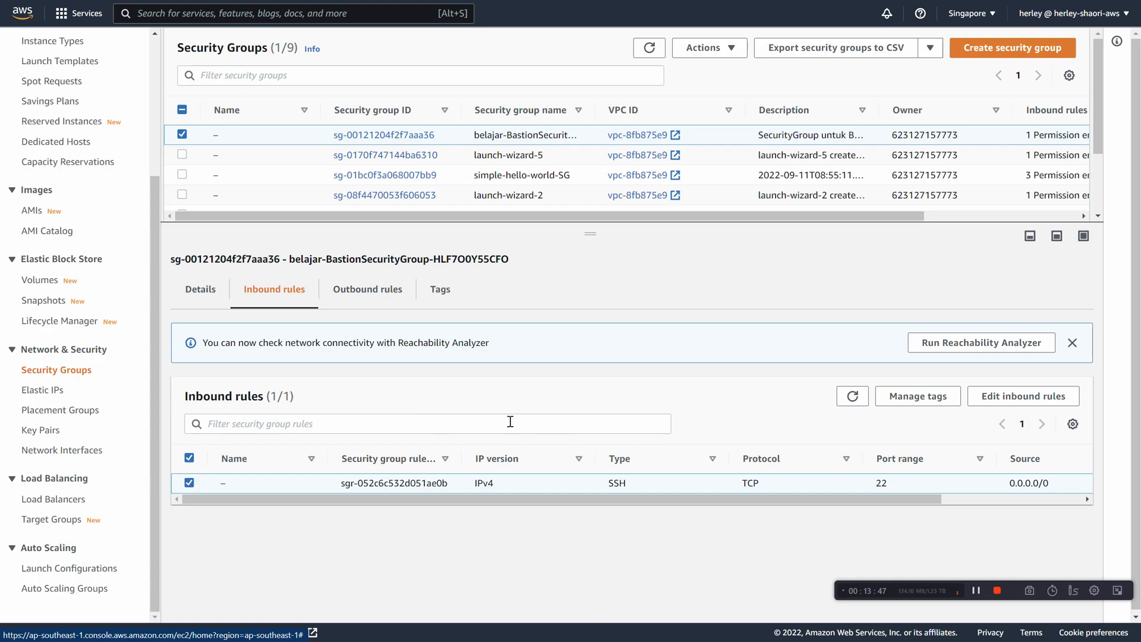
{"action": "left_click", "coordinate": [1019, 396]}
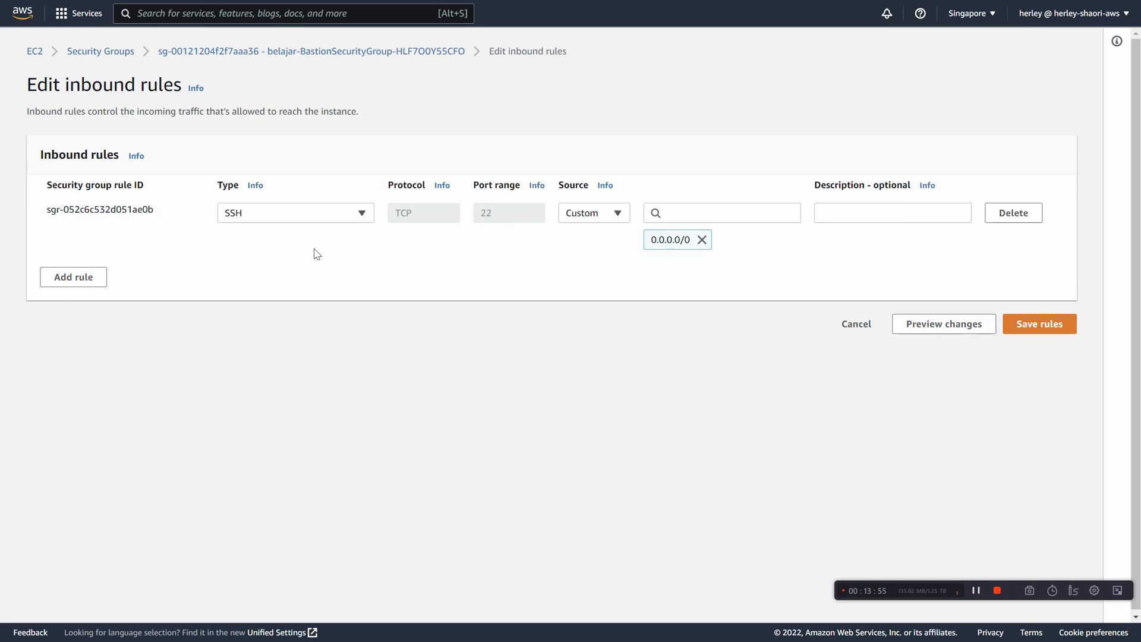
{"action": "left_click", "coordinate": [852, 325]}
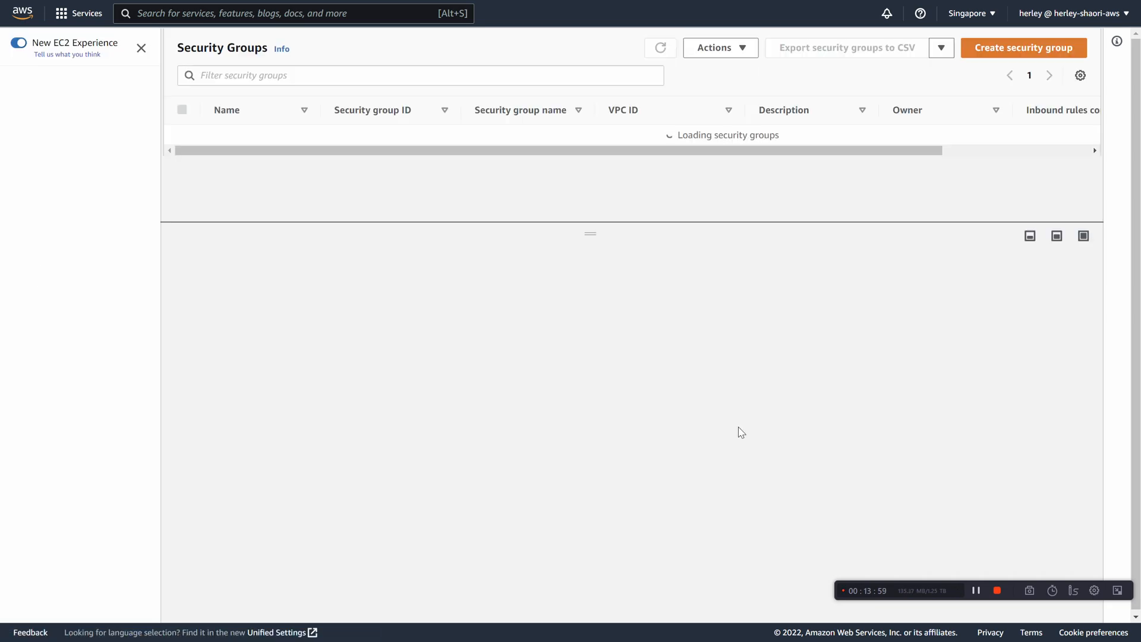
Step: Switch back to DataGrip, dismiss the SSH test result and accept the SSH configuration
{"action": "key", "text": "alt+Tab"}
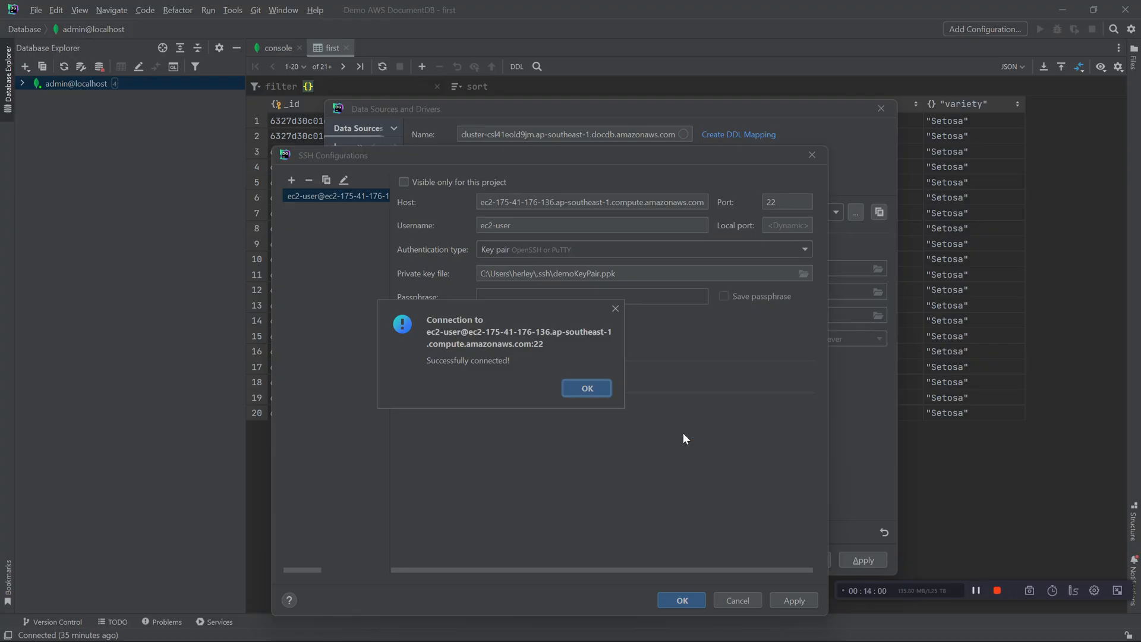
{"action": "left_click", "coordinate": [588, 388]}
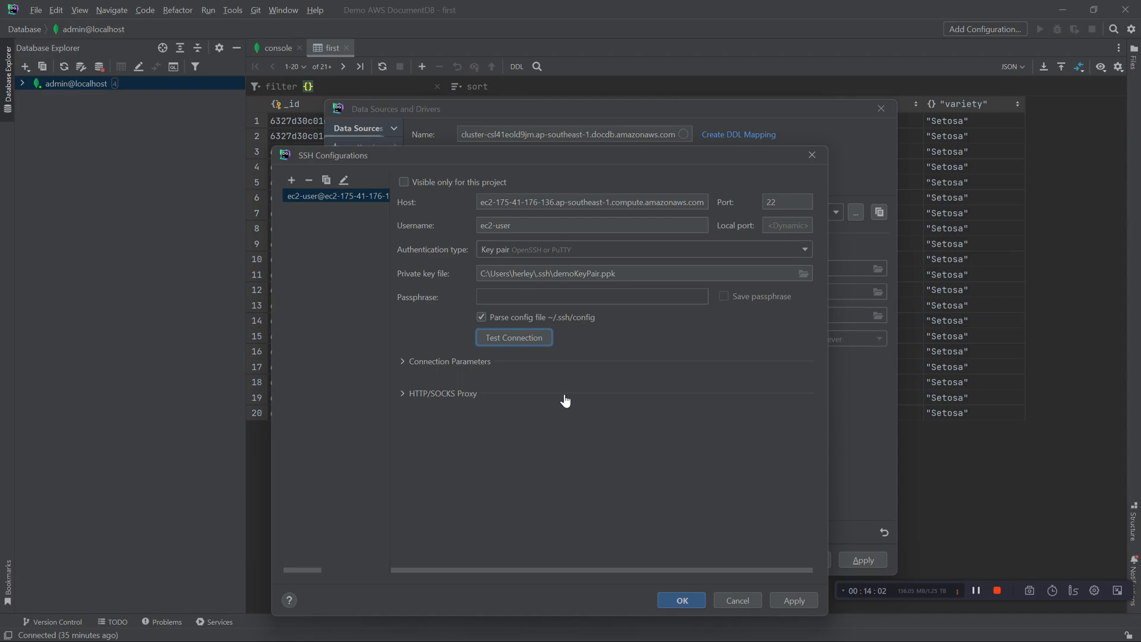
{"action": "left_click", "coordinate": [682, 600]}
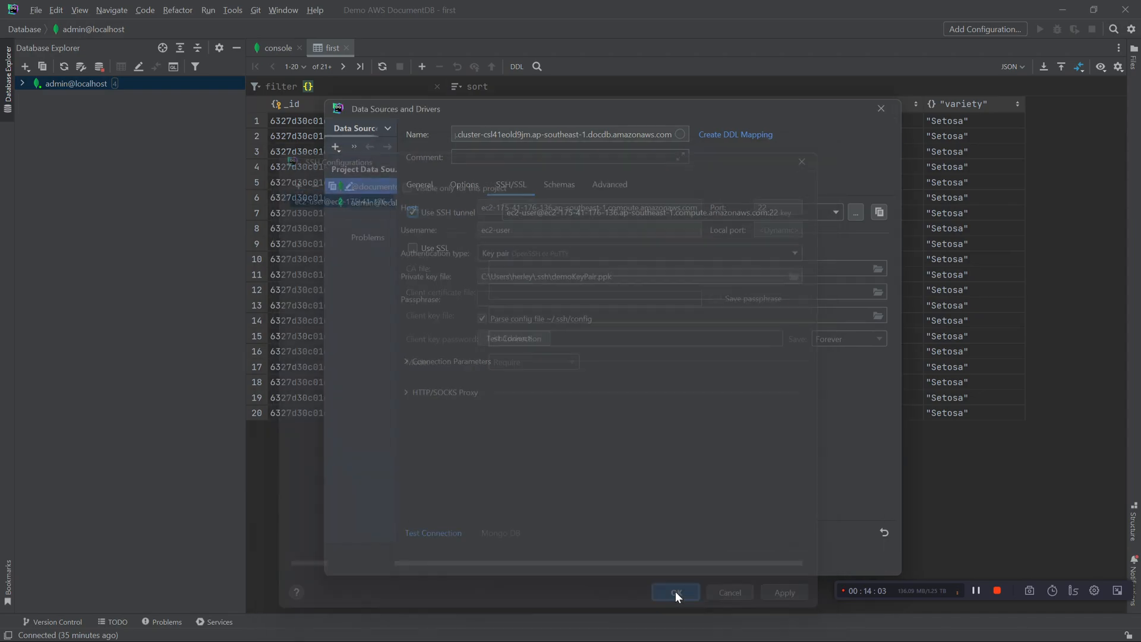
Step: Test the MongoDB data source's connection to the DocumentDB cluster and save the data source
{"action": "left_click", "coordinate": [430, 189]}
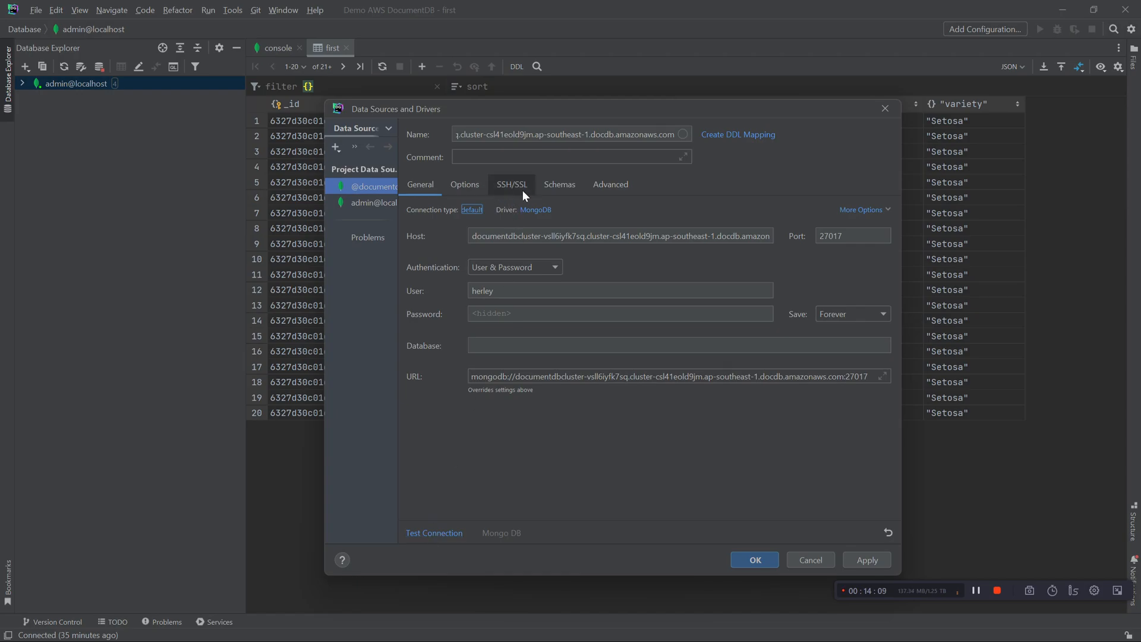
{"action": "left_click", "coordinate": [429, 534]}
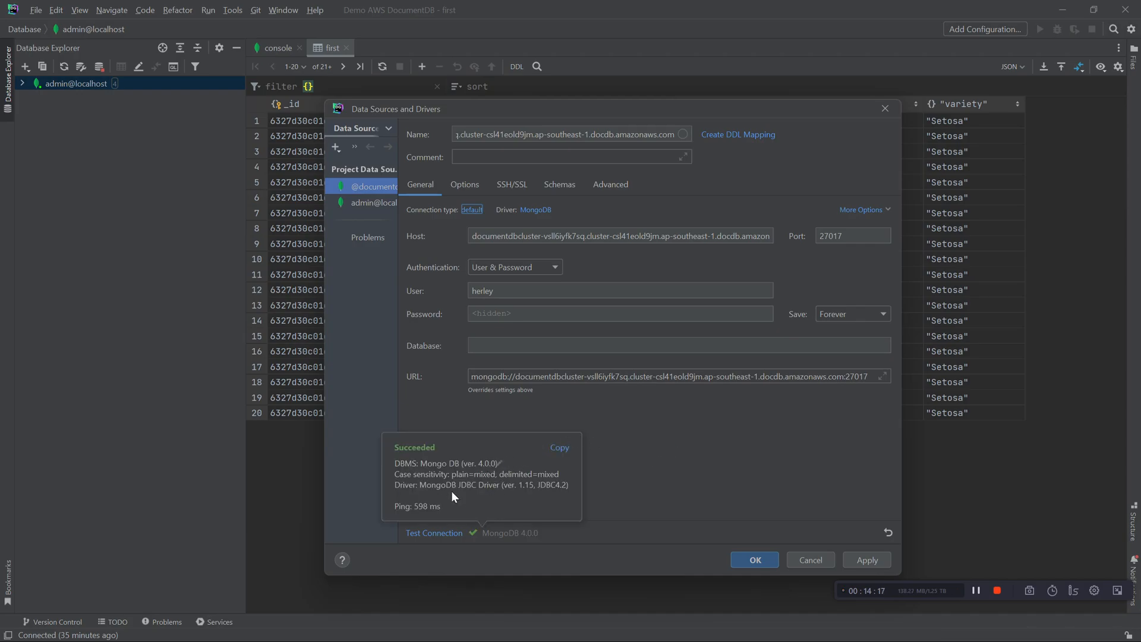
{"action": "left_click", "coordinate": [768, 561]}
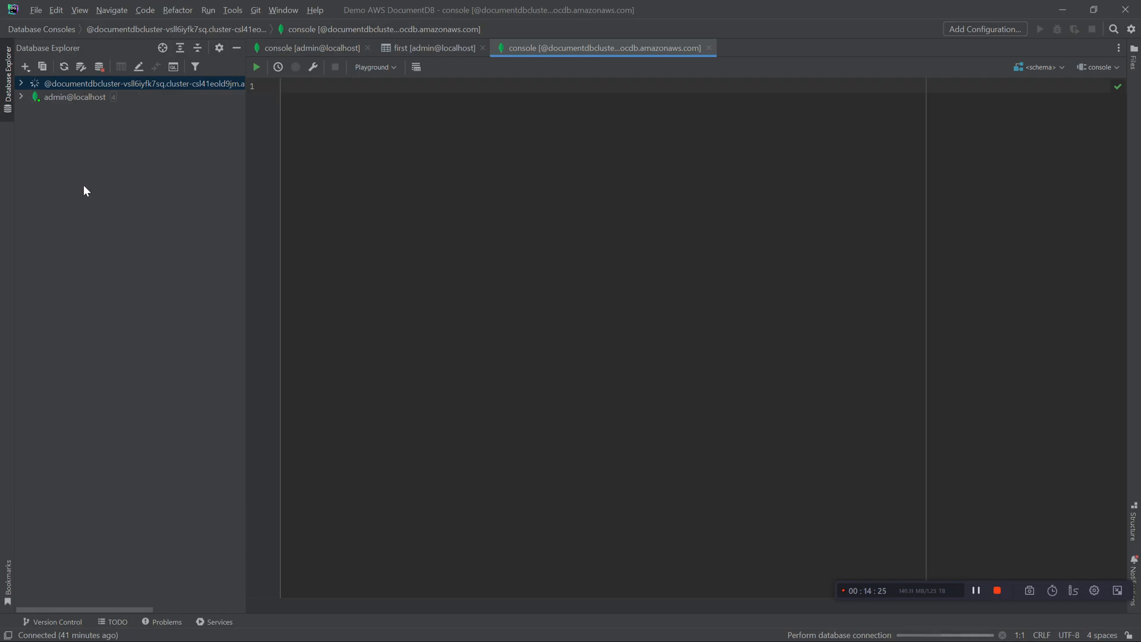
Step: Expand the DocumentDB cluster data source in the database tree and look over its schemas and available actions
{"action": "left_click", "coordinate": [22, 82]}
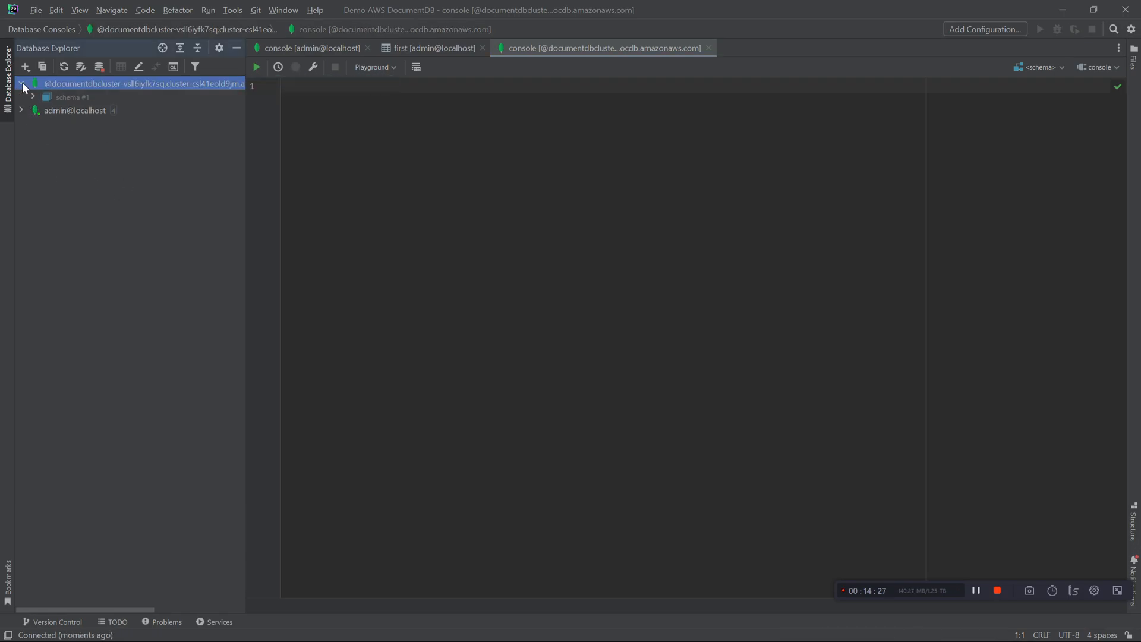
{"action": "left_click", "coordinate": [73, 95]}
{"action": "double_click", "coordinate": [93, 84]}
{"action": "left_click", "coordinate": [64, 97]}
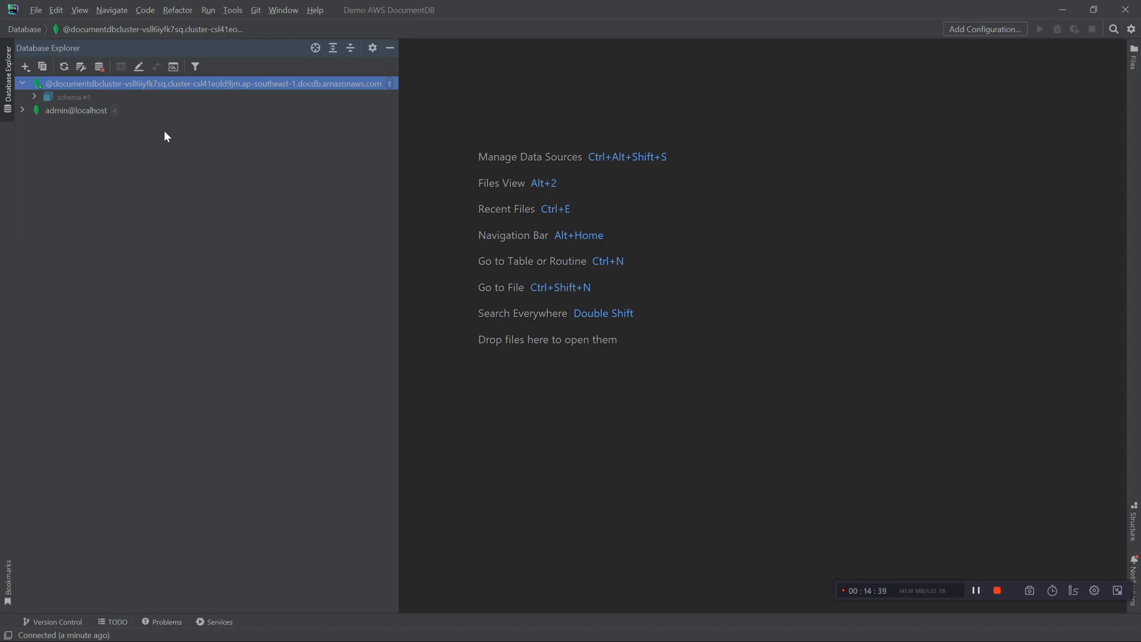
{"action": "right_click", "coordinate": [99, 85]}
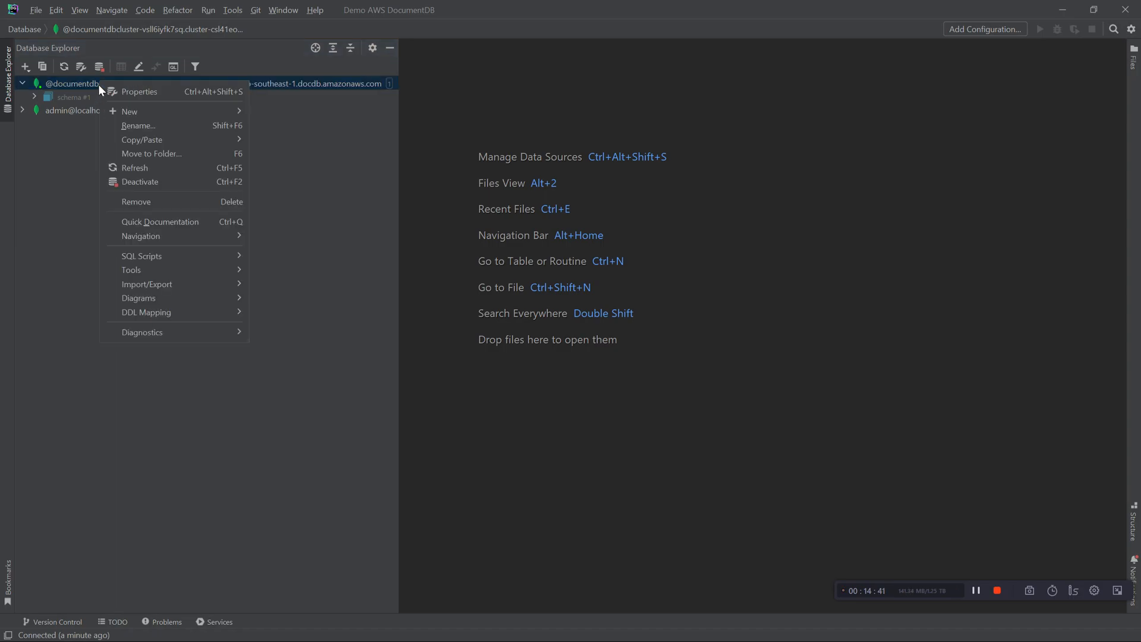
{"action": "left_click", "coordinate": [289, 85]}
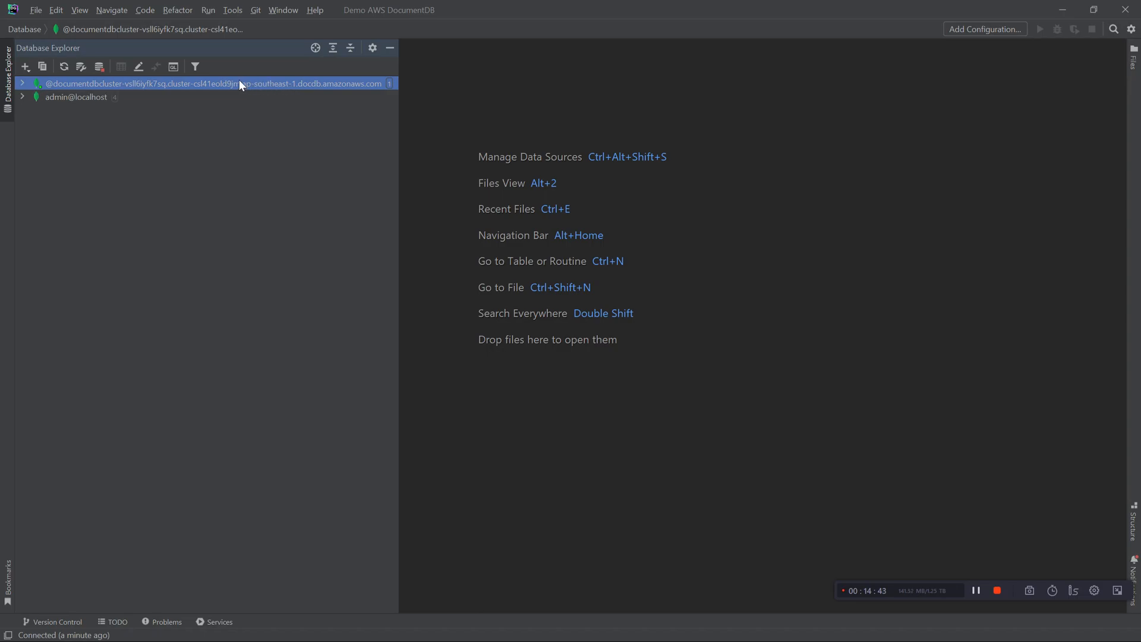
Step: Open the DocumentDB data source's default query console and write the statement "use demoDatabase;" on the first line
{"action": "left_click", "coordinate": [173, 67]}
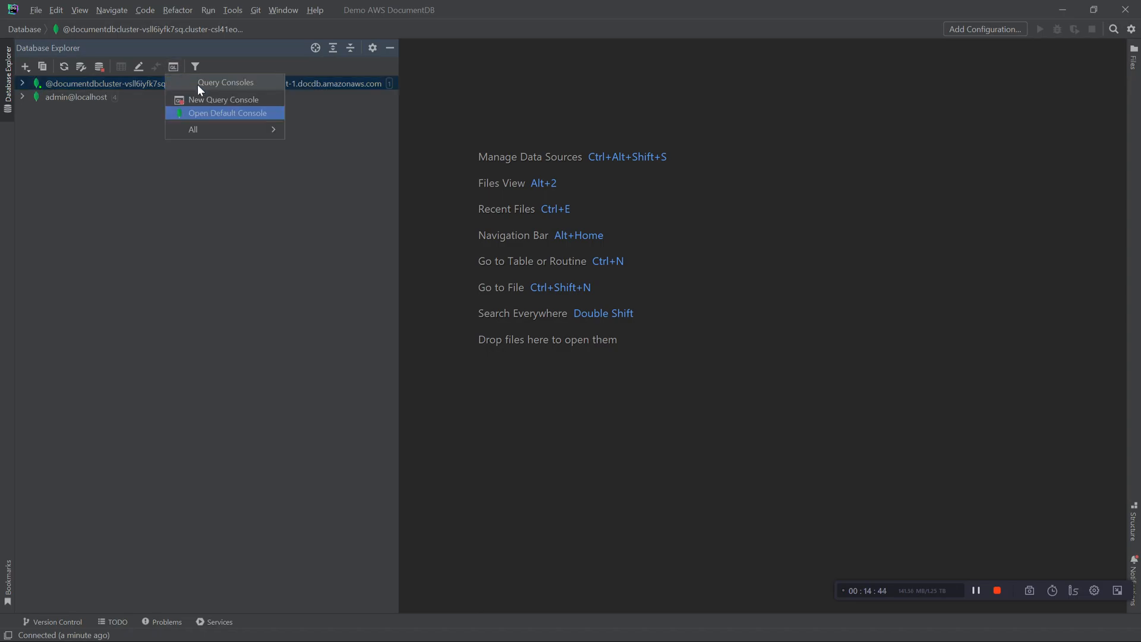
{"action": "left_click", "coordinate": [241, 114]}
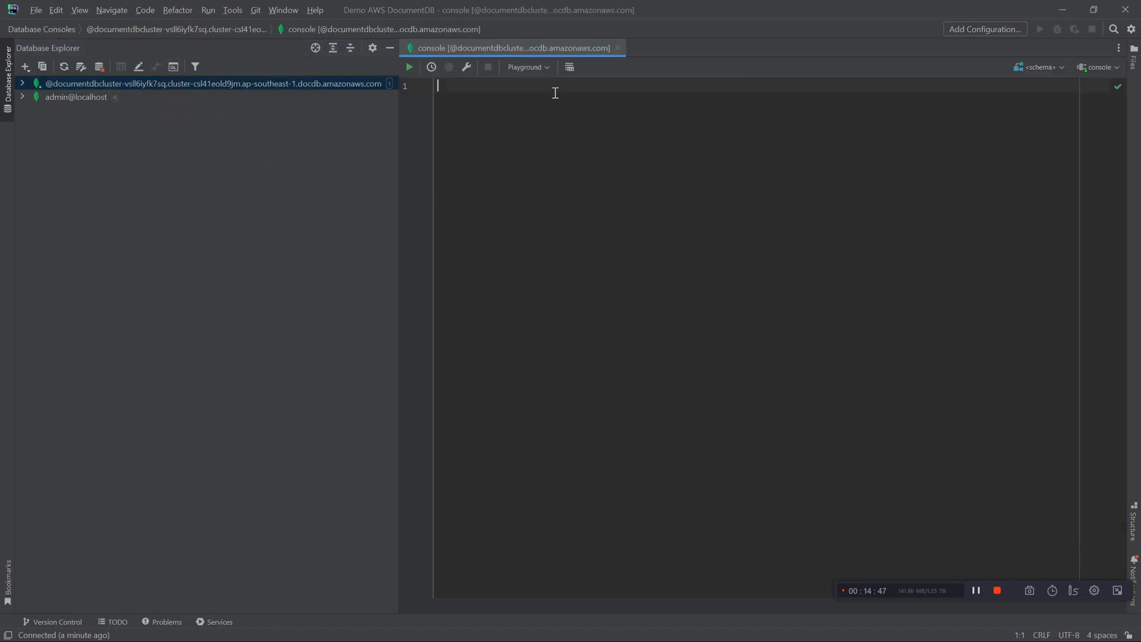
{"action": "type", "text": "use demoDatabase;"}
{"action": "key", "text": "Return"}
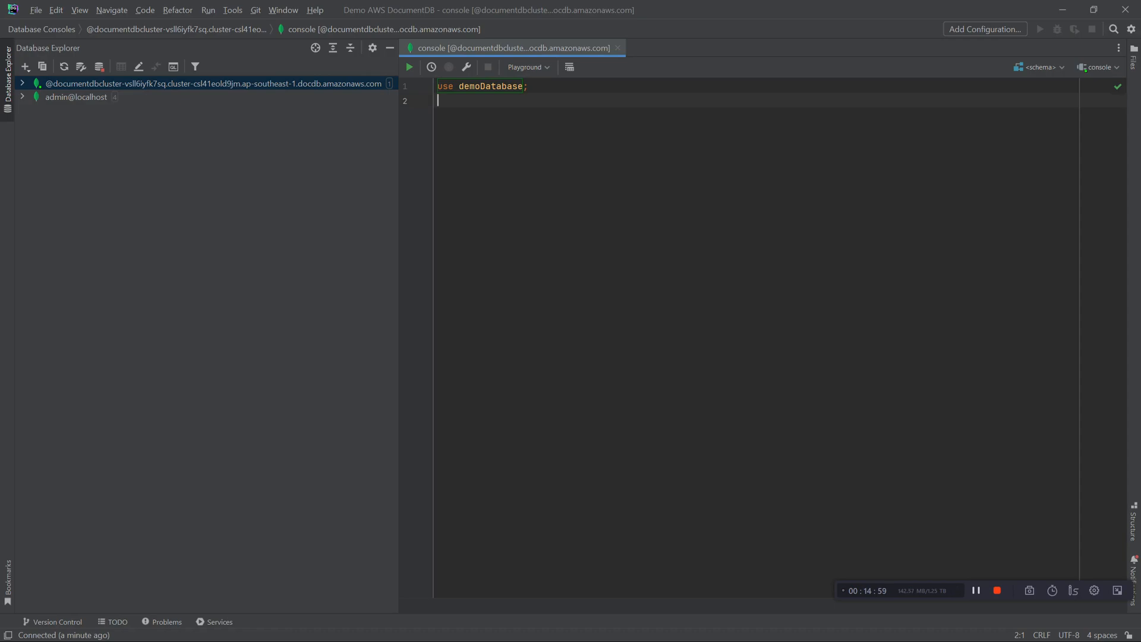
{"action": "key", "text": "BackSpace"}
{"action": "key", "text": "Return"}
Step: Add the statement "db.createCollection('demoCollection');" on the console's second line
{"action": "type", "text": "db."}
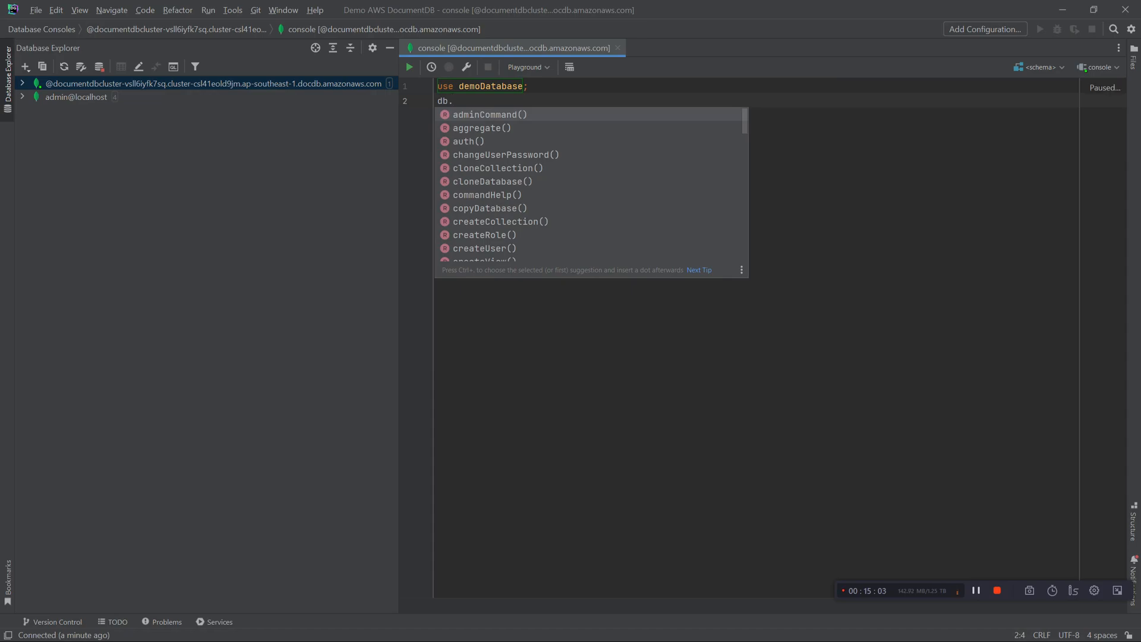
{"action": "type", "text": "cre"}
{"action": "key", "text": "Return"}
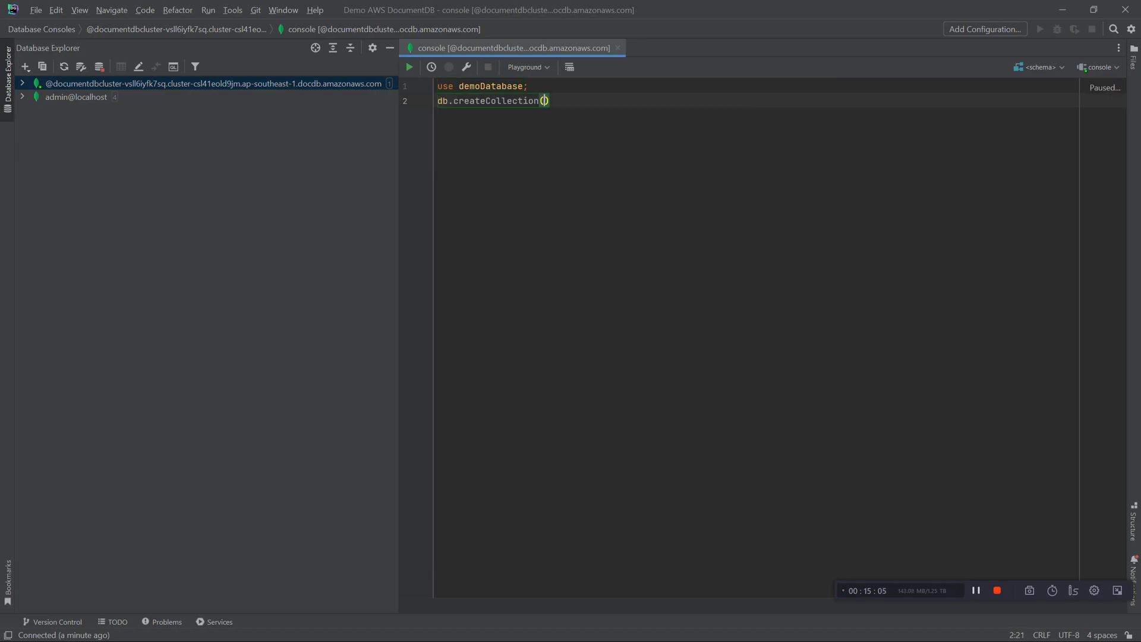
{"action": "type", "text": "'demoCollection');"}
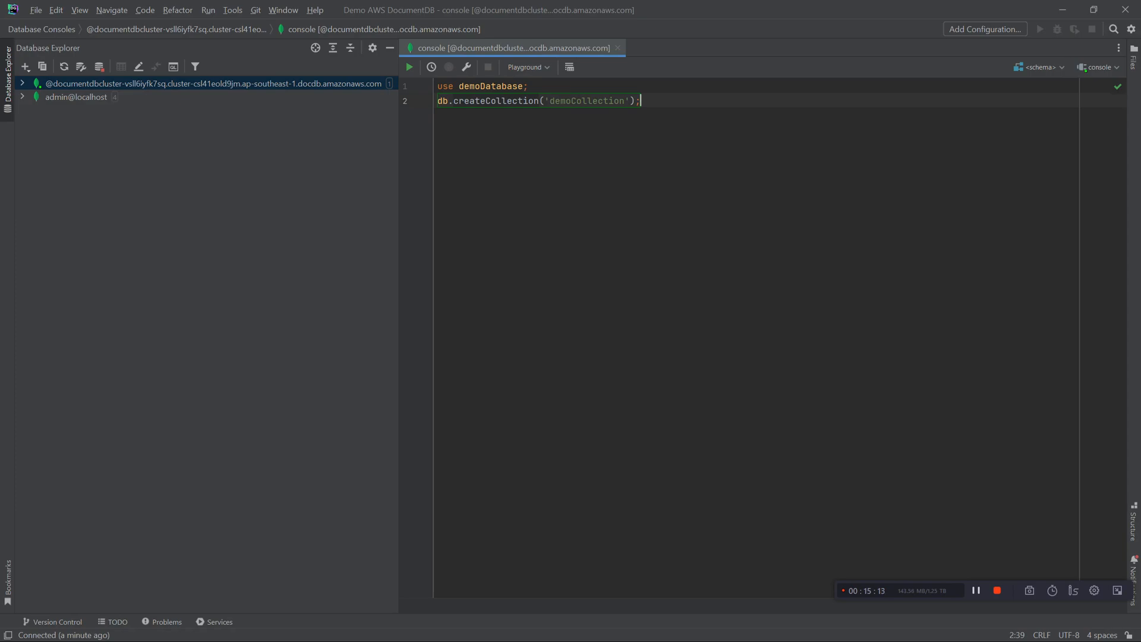
Step: Begin an insert statement on the console's third line with "db.demoCollection.insertOne()"
{"action": "key", "text": "Return"}
{"action": "type", "text": "demo"}
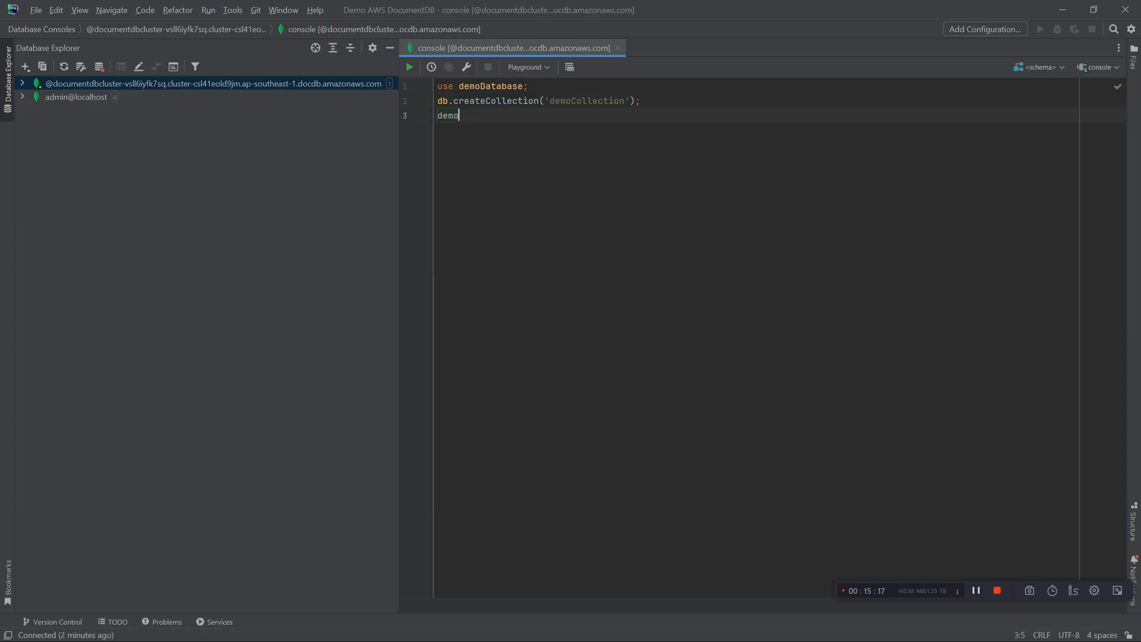
{"action": "key", "text": "BackSpace"}
{"action": "key", "text": "BackSpace"}
{"action": "key", "text": "BackSpace"}
{"action": "type", "text": "b.cre"}
{"action": "key", "text": "BackSpace"}
{"action": "key", "text": "BackSpace"}
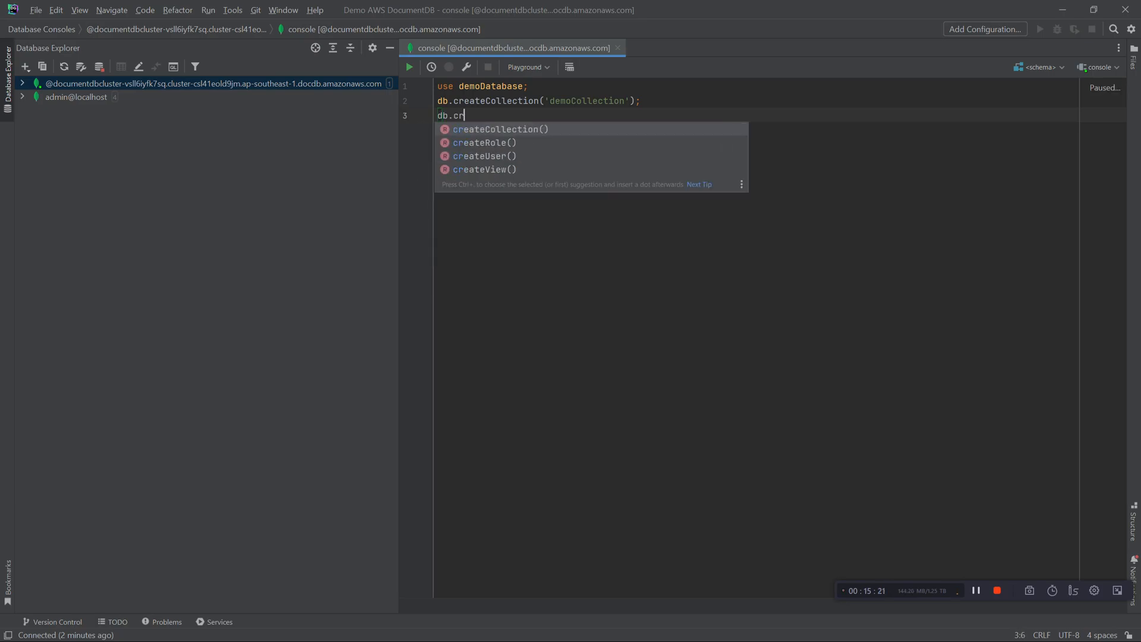
{"action": "key", "text": "BackSpace"}
{"action": "type", "text": "demo"}
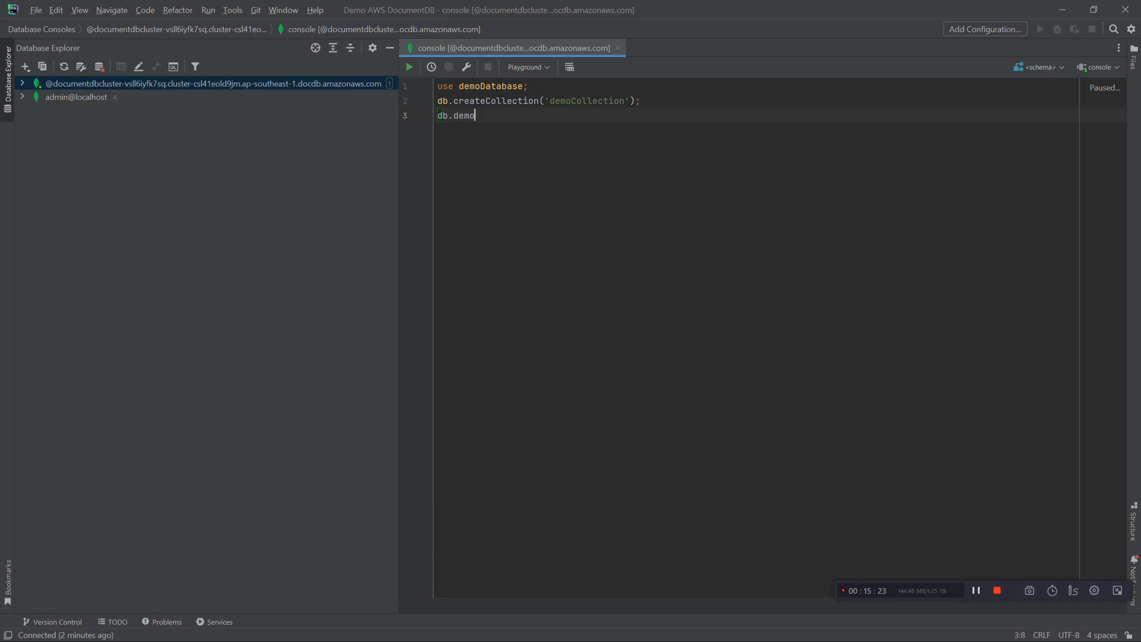
{"action": "type", "text": "Collecti"}
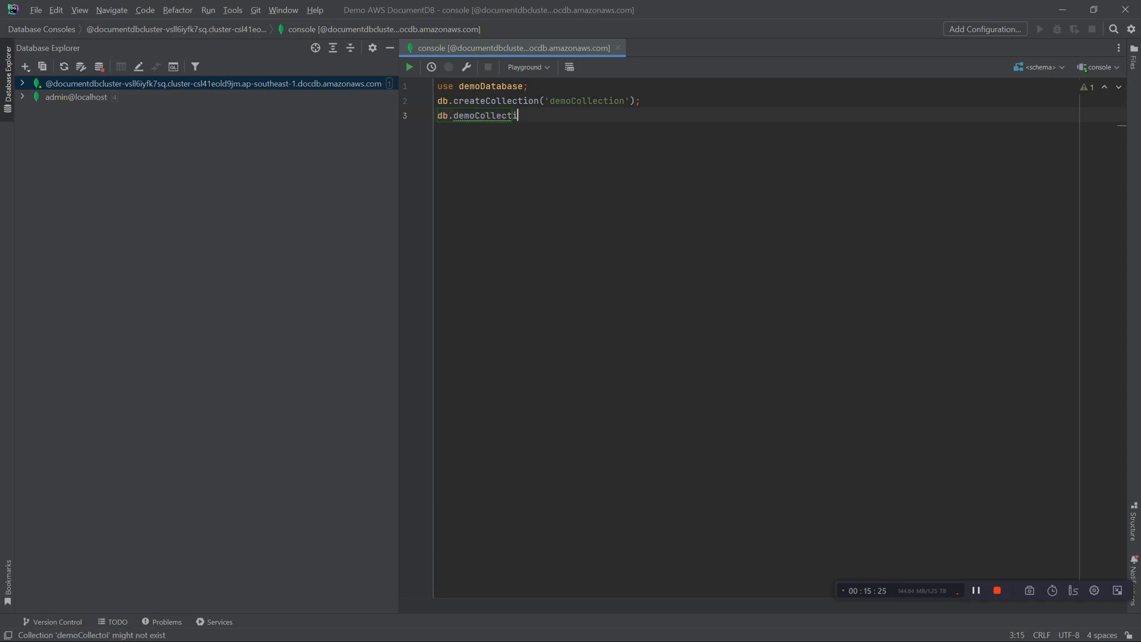
{"action": "type", "text": "on.inser"}
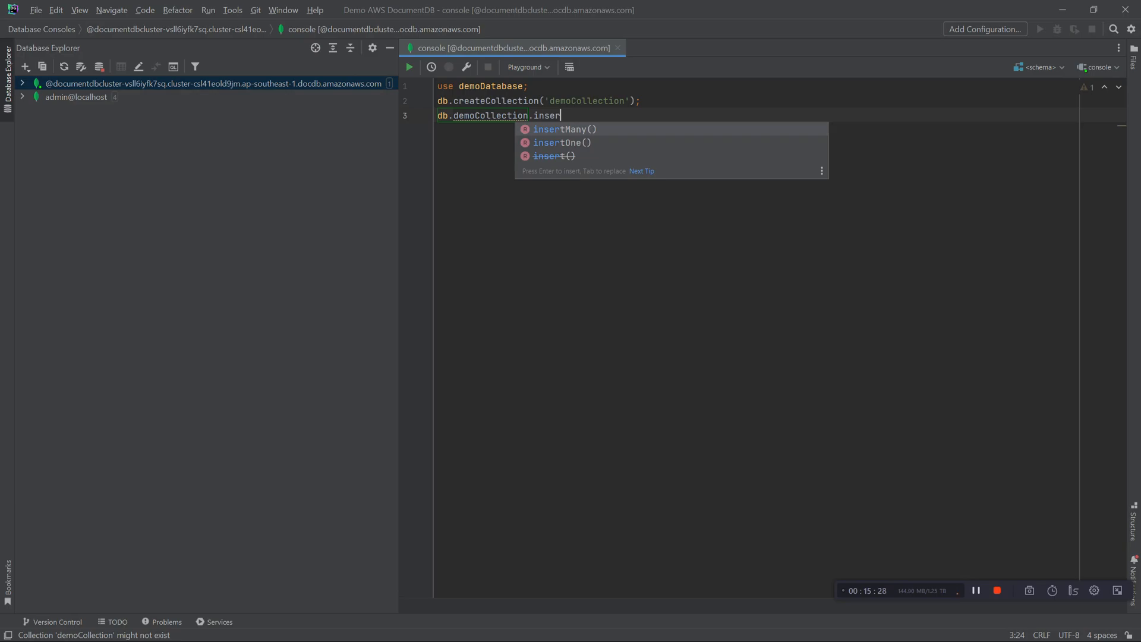
{"action": "key", "text": "Down"}
{"action": "key", "text": "Return"}
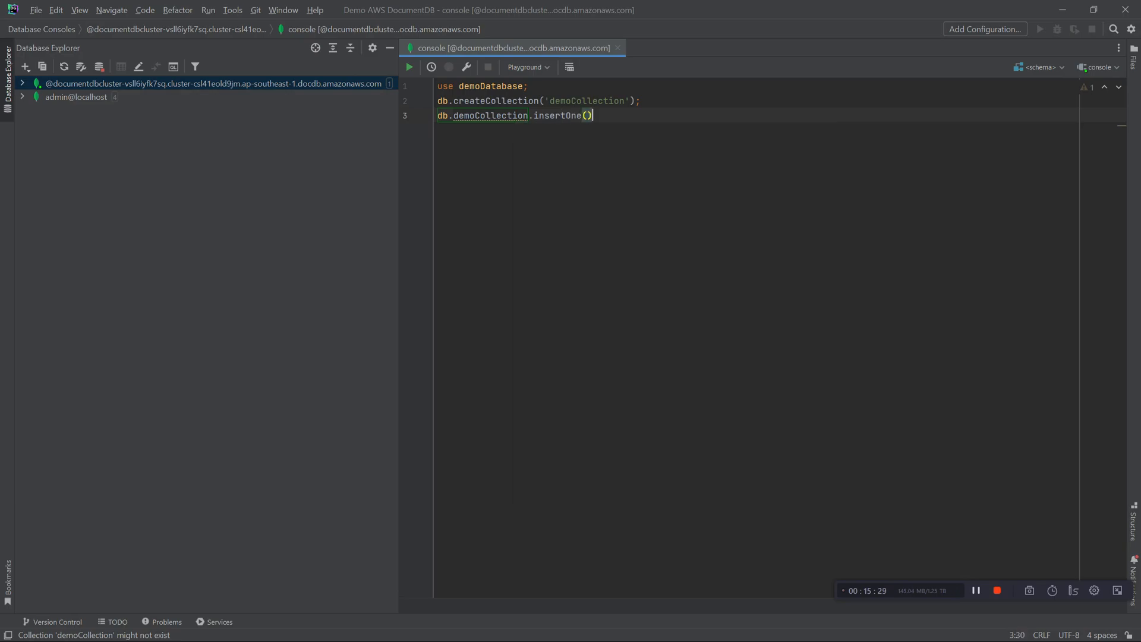
Step: Give the insertOne call a document with a 'nama' field holding a person's first name, ending the statement with a semicolon
{"action": "type", "text": "{"}
{"action": "key", "text": "Return"}
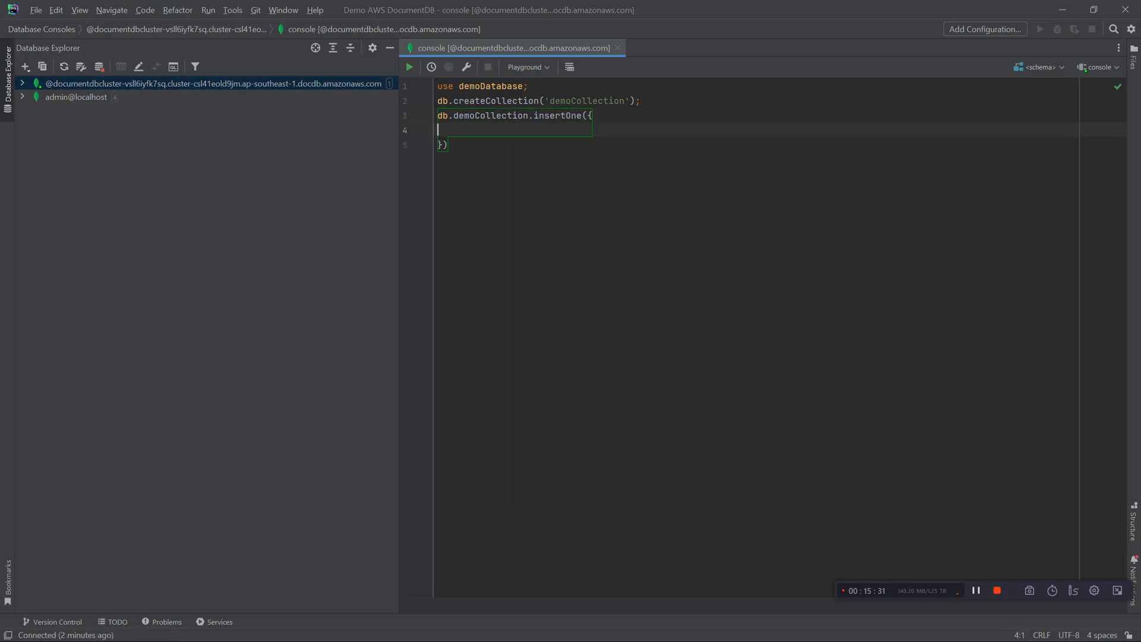
{"action": "type", "text": "'nama':'herley"}
{"action": "left_click", "coordinate": [488, 147]}
{"action": "type", "text": ";"}
Step: Run all the console statements together to create demoCollection in demoDatabase and insert the document
{"action": "left_click", "coordinate": [409, 68]}
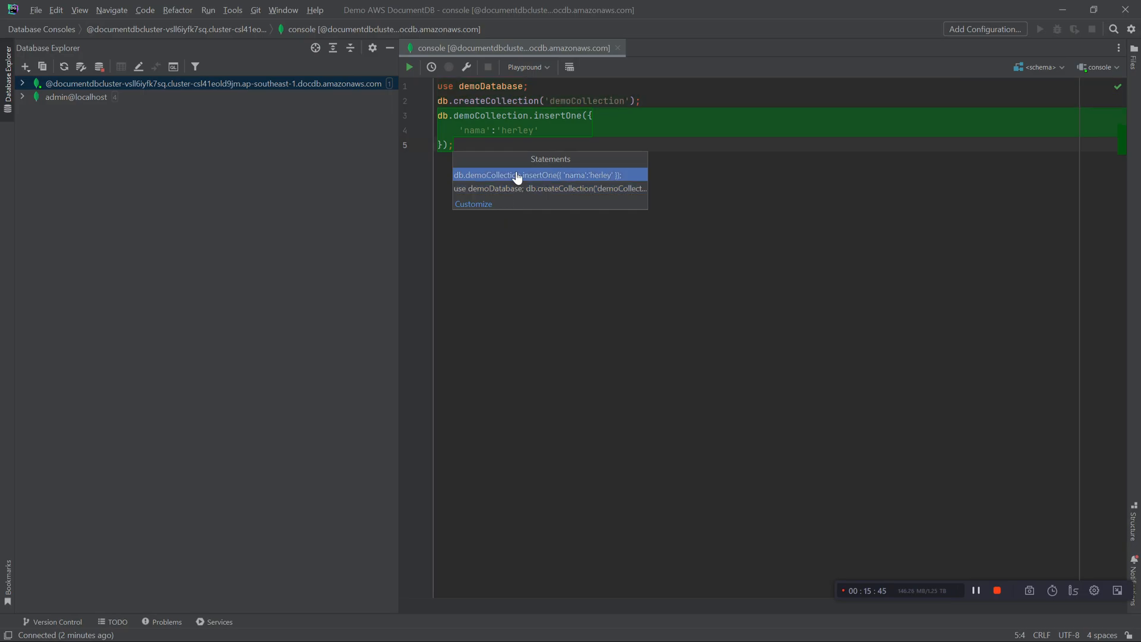
{"action": "left_click", "coordinate": [474, 204]}
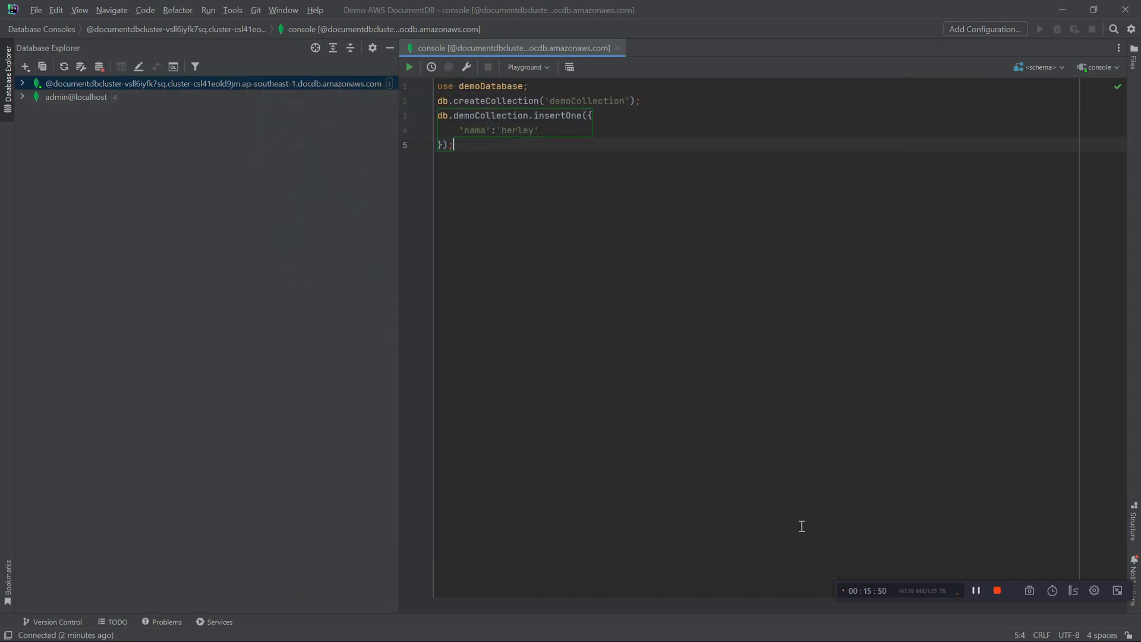
{"action": "left_click", "coordinate": [817, 541]}
{"action": "key", "text": "ctrl+a"}
{"action": "key", "text": "ctrl+Return"}
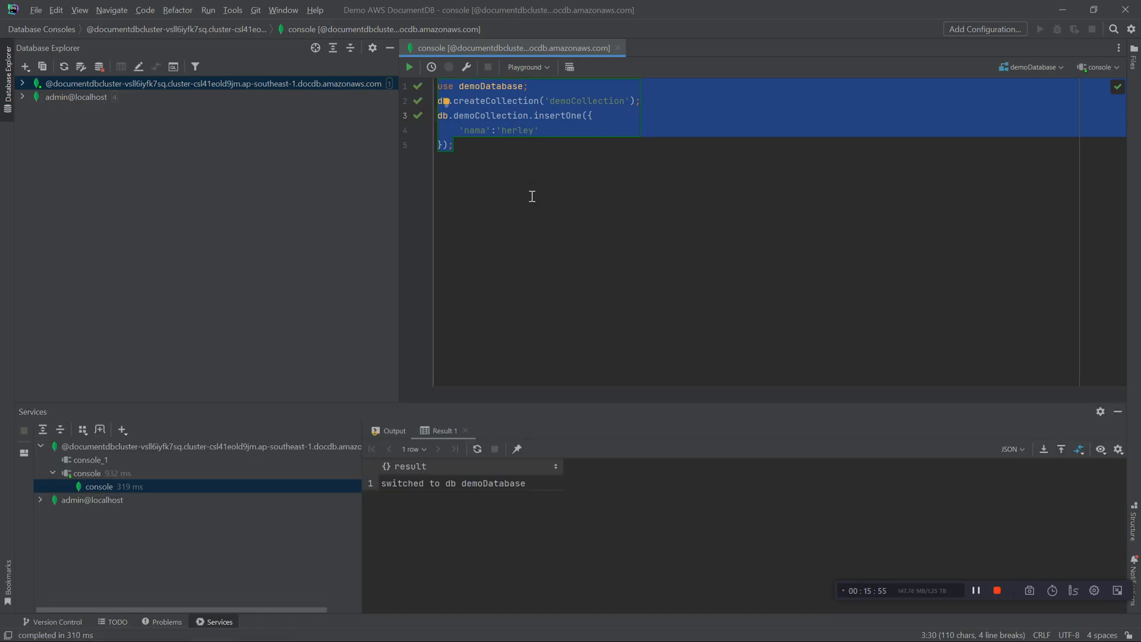
Step: Enlarge the results area and review the execution output of the database, collection and insert statements
{"action": "left_click_drag", "start_coordinate": [511, 399], "coordinate": [510, 258]}
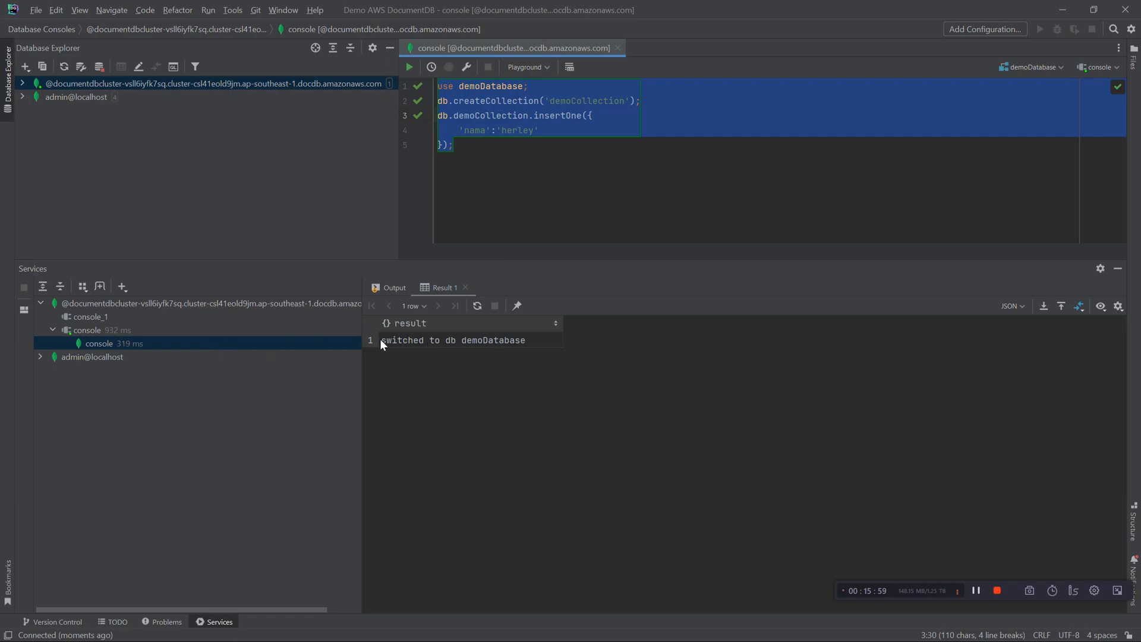
{"action": "left_click", "coordinate": [388, 288]}
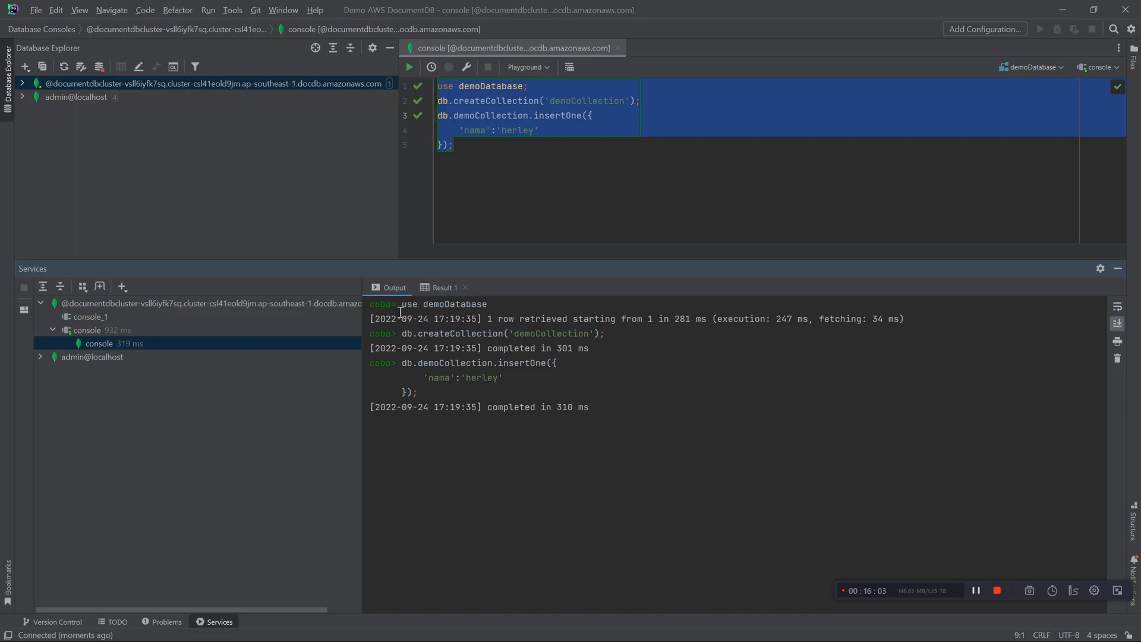
{"action": "left_click_drag", "start_coordinate": [400, 307], "coordinate": [518, 334]}
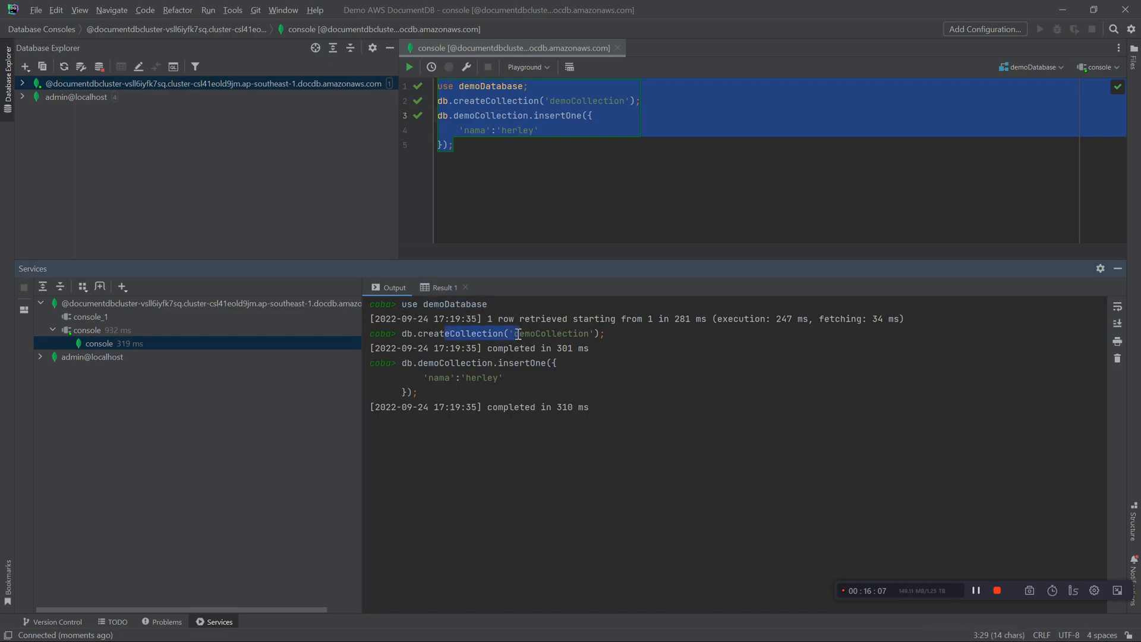
{"action": "left_click", "coordinate": [518, 334]}
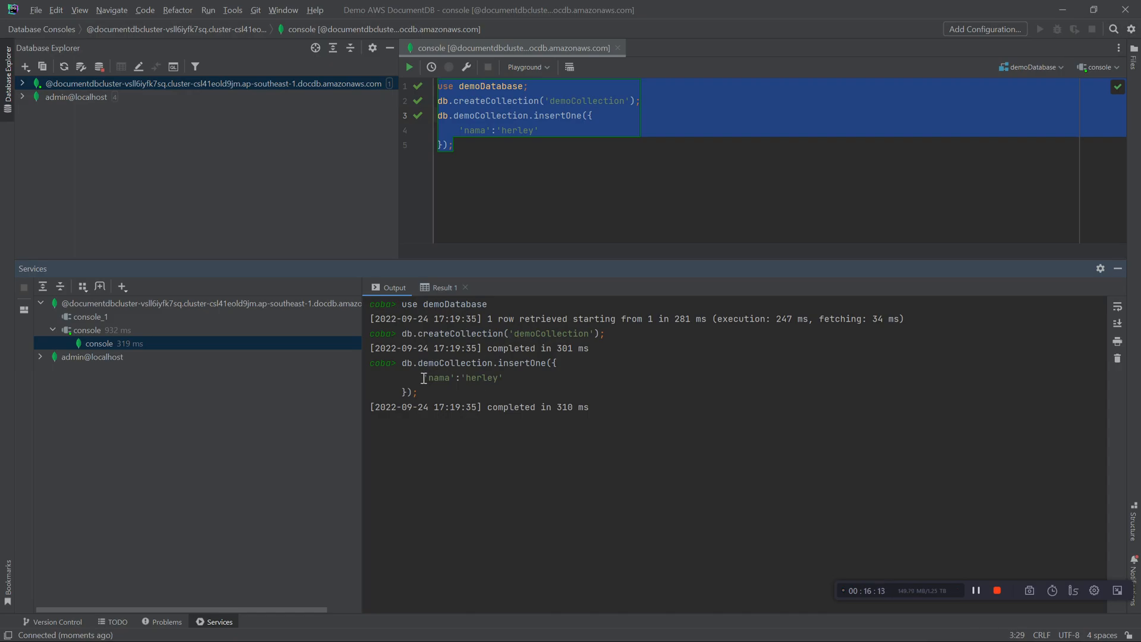
{"action": "left_click_drag", "start_coordinate": [423, 378], "coordinate": [517, 377]}
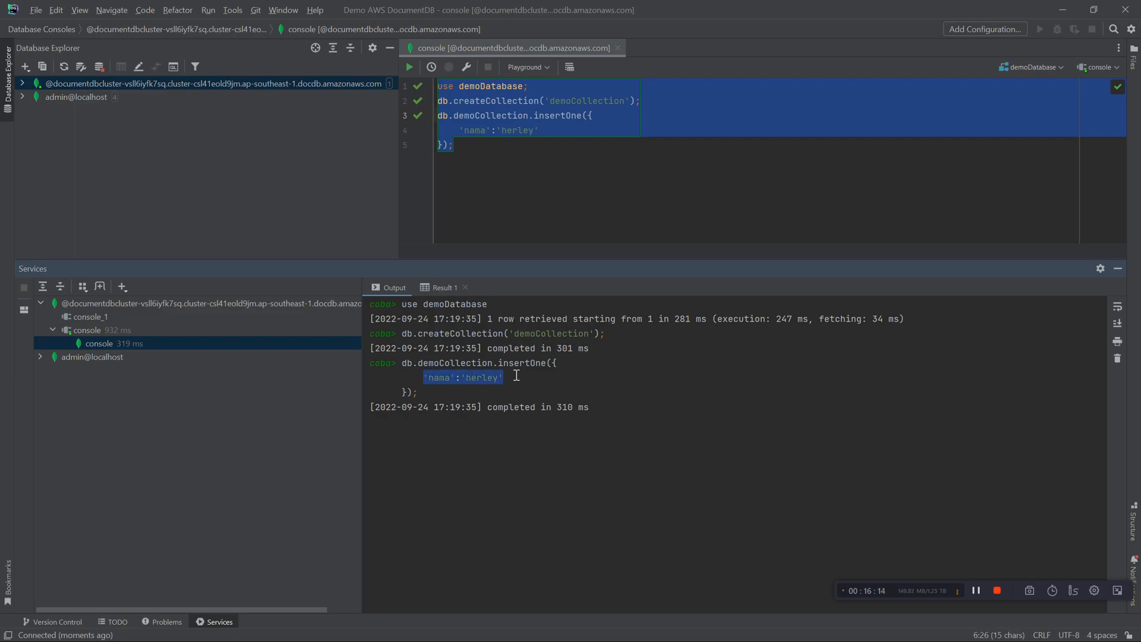
{"action": "left_click", "coordinate": [435, 379]}
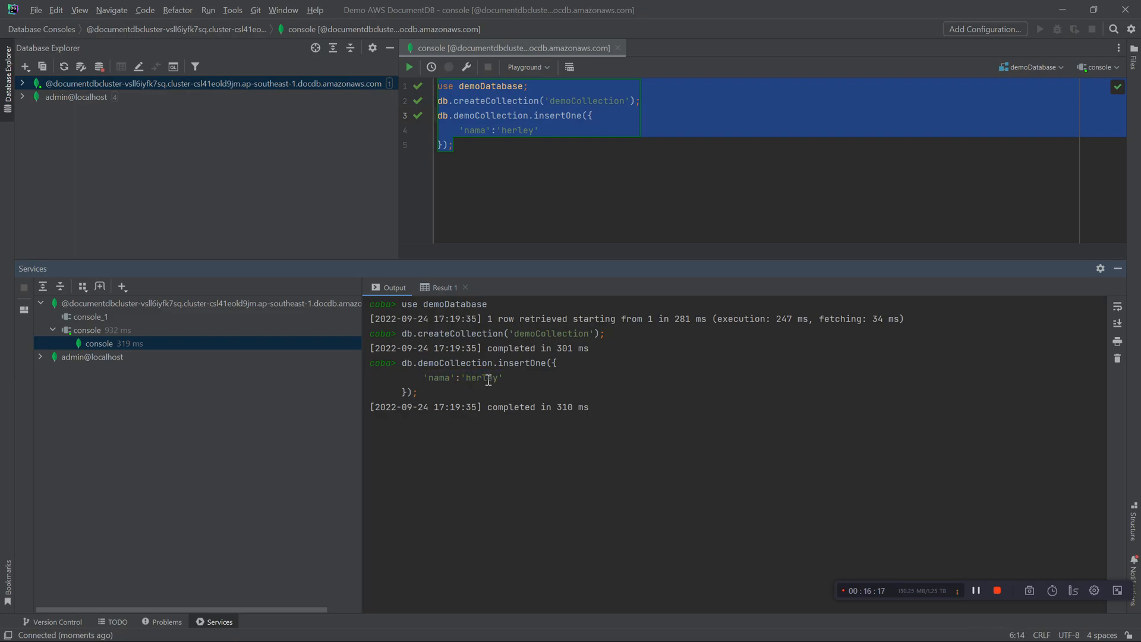
Step: Expand demoDatabase's collections under the DocumentDB data source and open demoCollection's data
{"action": "left_click", "coordinate": [24, 83]}
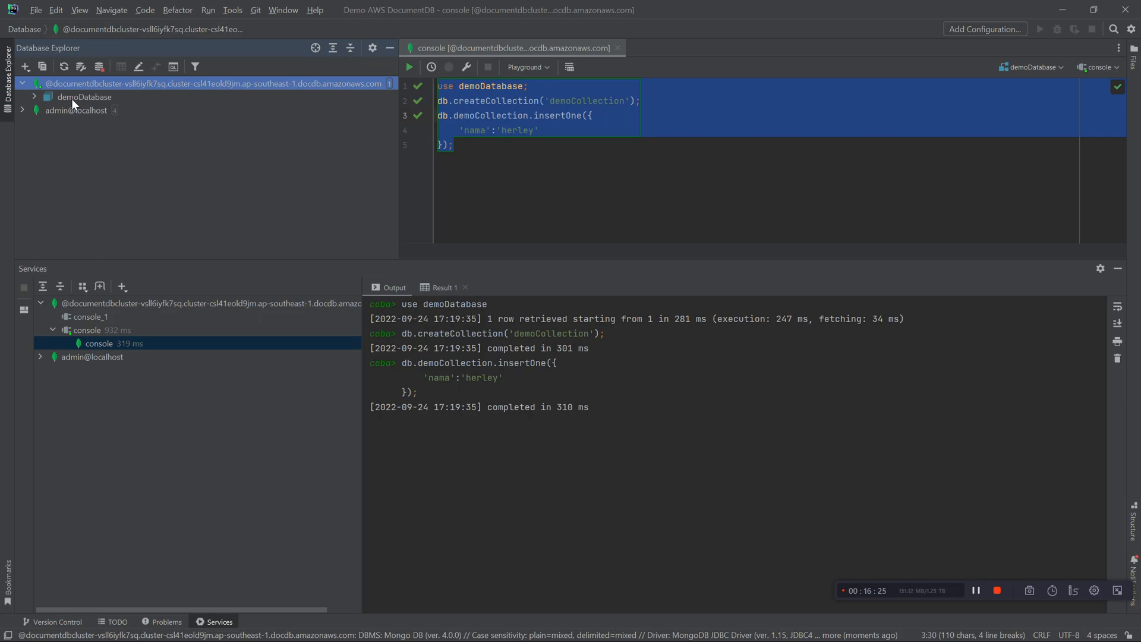
{"action": "left_click", "coordinate": [32, 95]}
{"action": "left_click", "coordinate": [46, 110]}
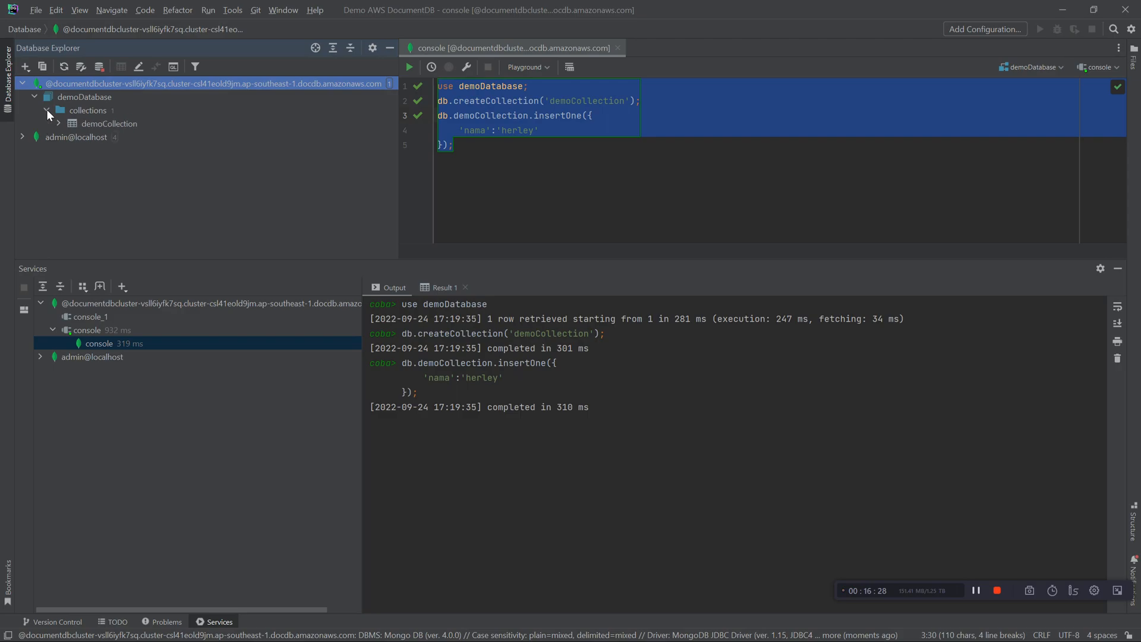
{"action": "double_click", "coordinate": [98, 123]}
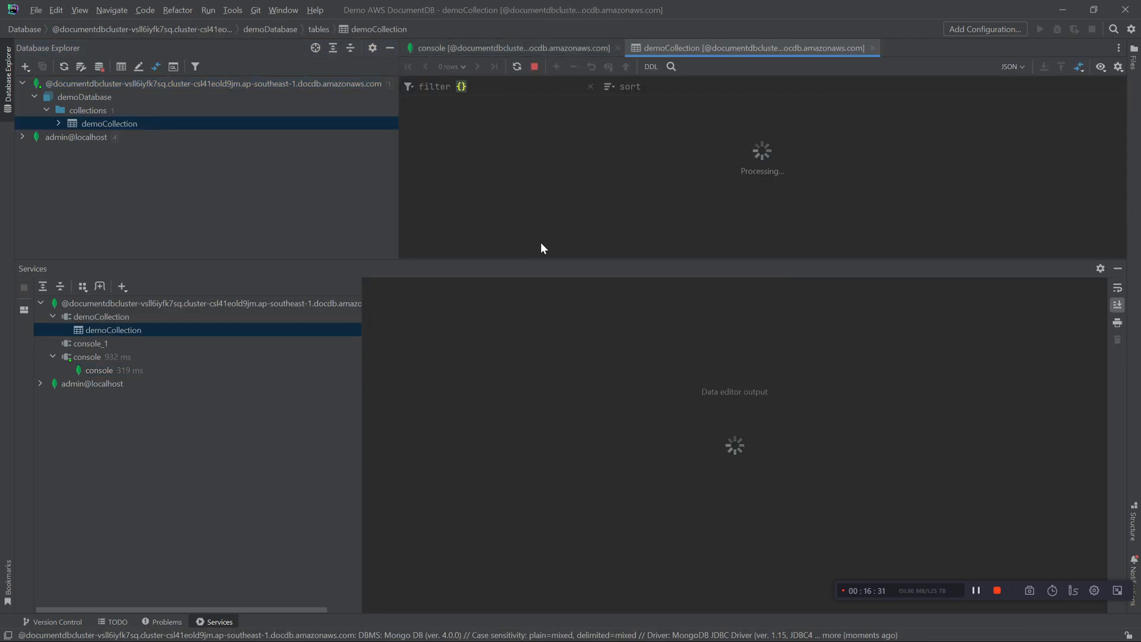
Step: Enlarge the data area and review the document stored in demoCollection
{"action": "left_click_drag", "start_coordinate": [583, 262], "coordinate": [591, 368]}
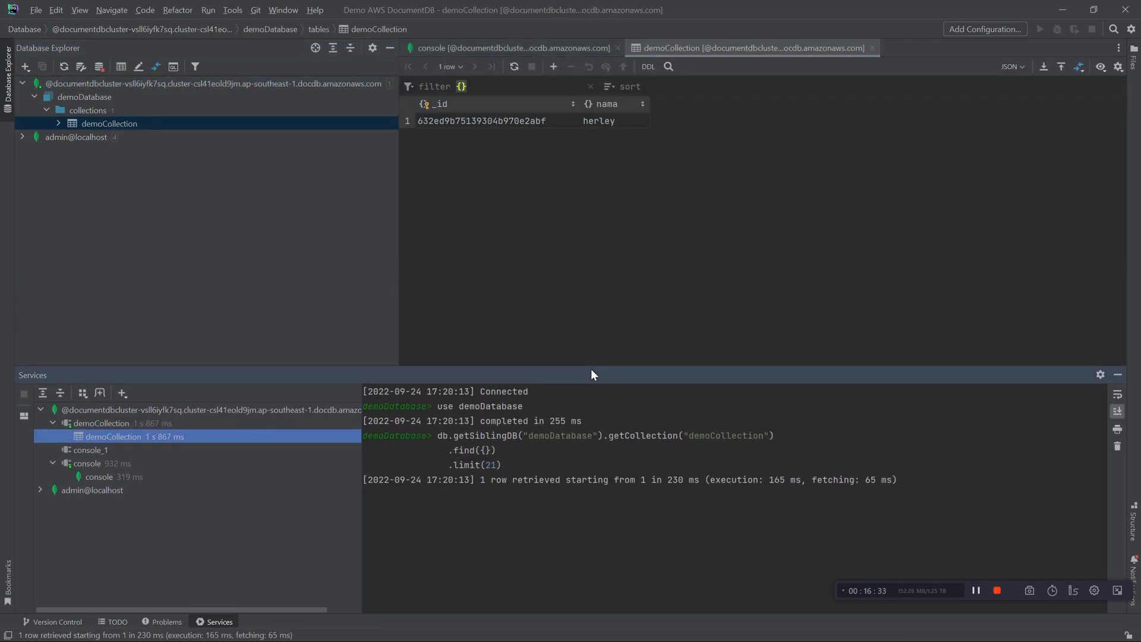
{"action": "left_click", "coordinate": [606, 148]}
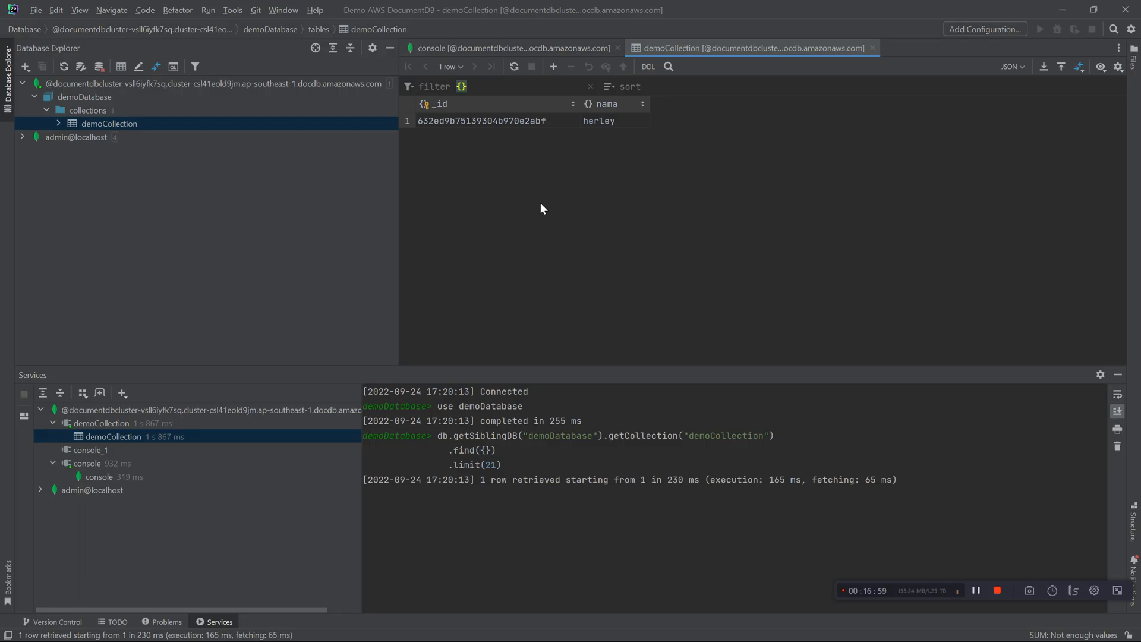
Step: Switch to the Amazon DocumentDB clusters page in the AWS console, select the regional cluster and view the actions available for it
{"action": "key", "text": "alt+Tab"}
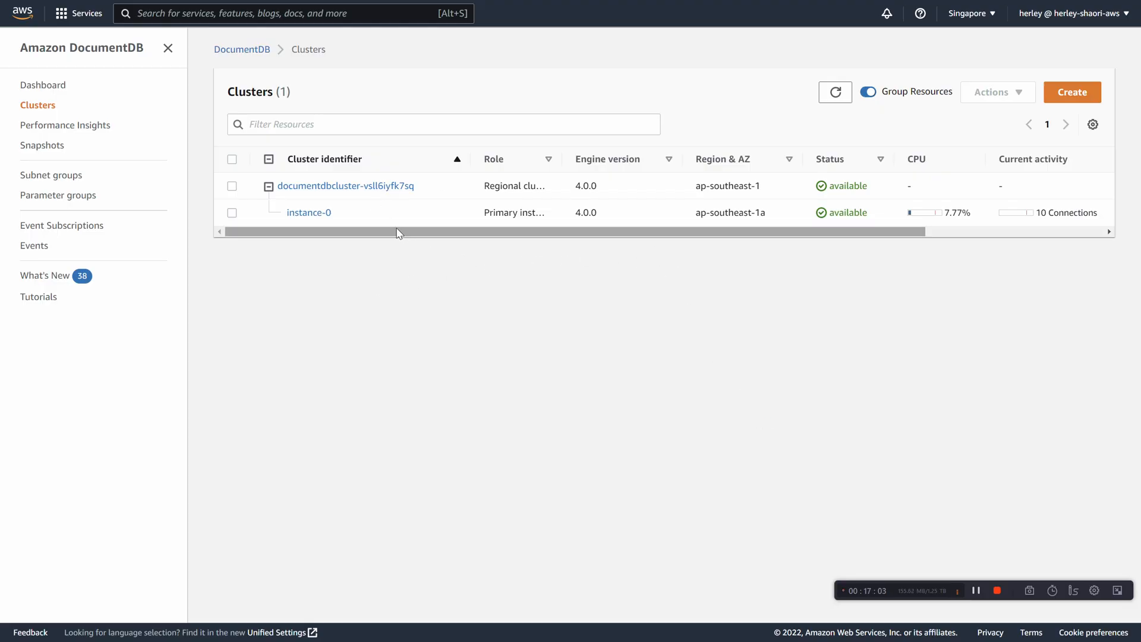
{"action": "left_click", "coordinate": [231, 187]}
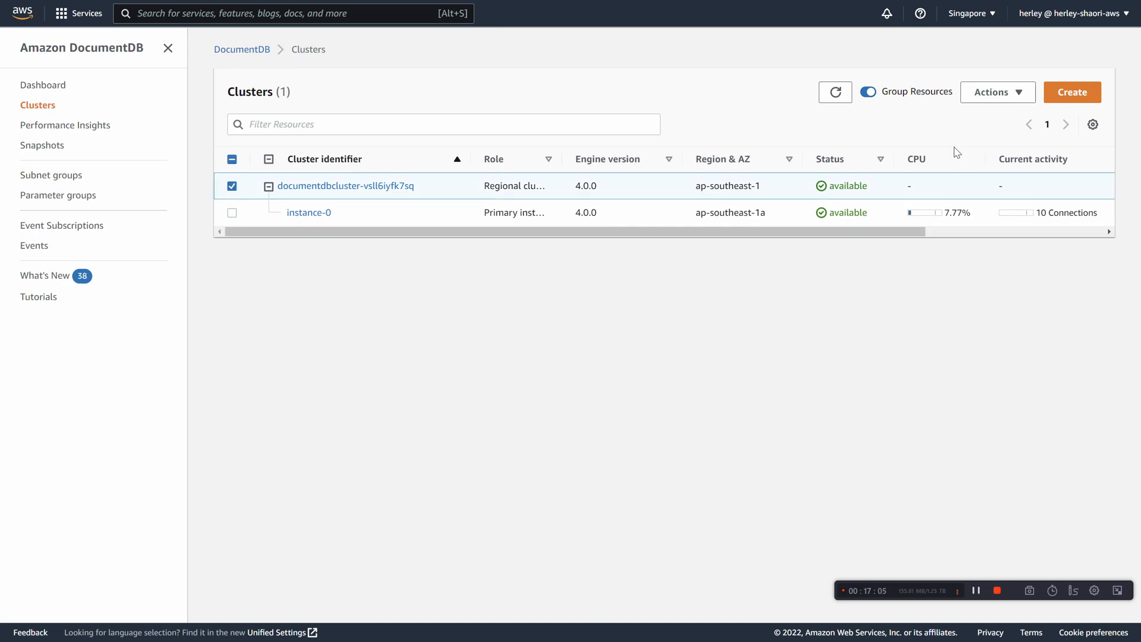
{"action": "left_click", "coordinate": [1003, 97]}
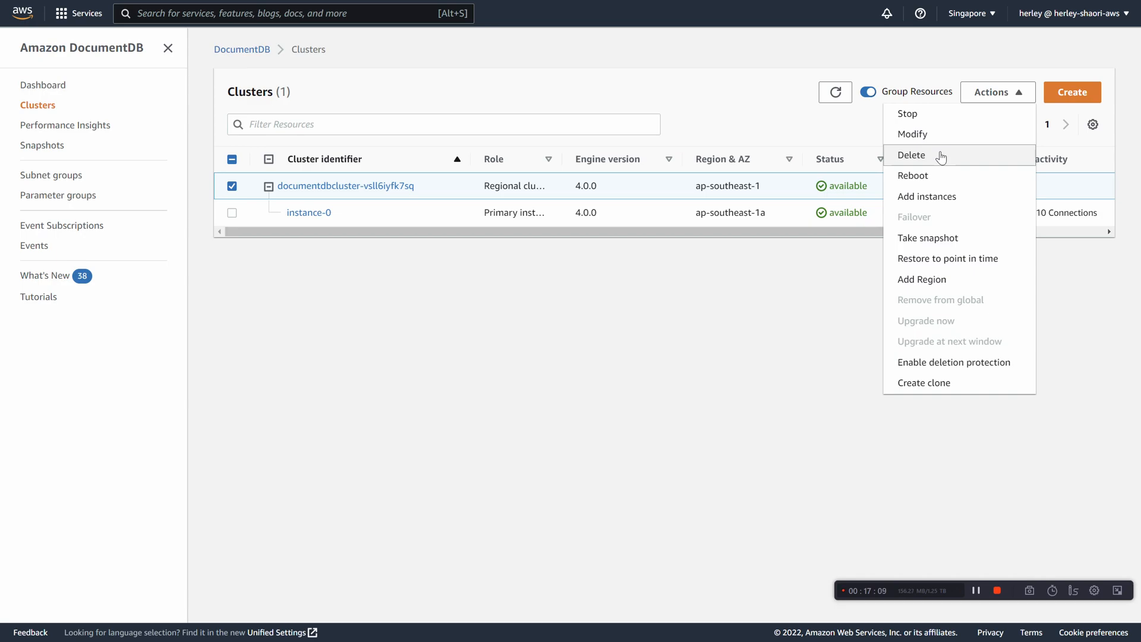
{"action": "left_click", "coordinate": [627, 277]}
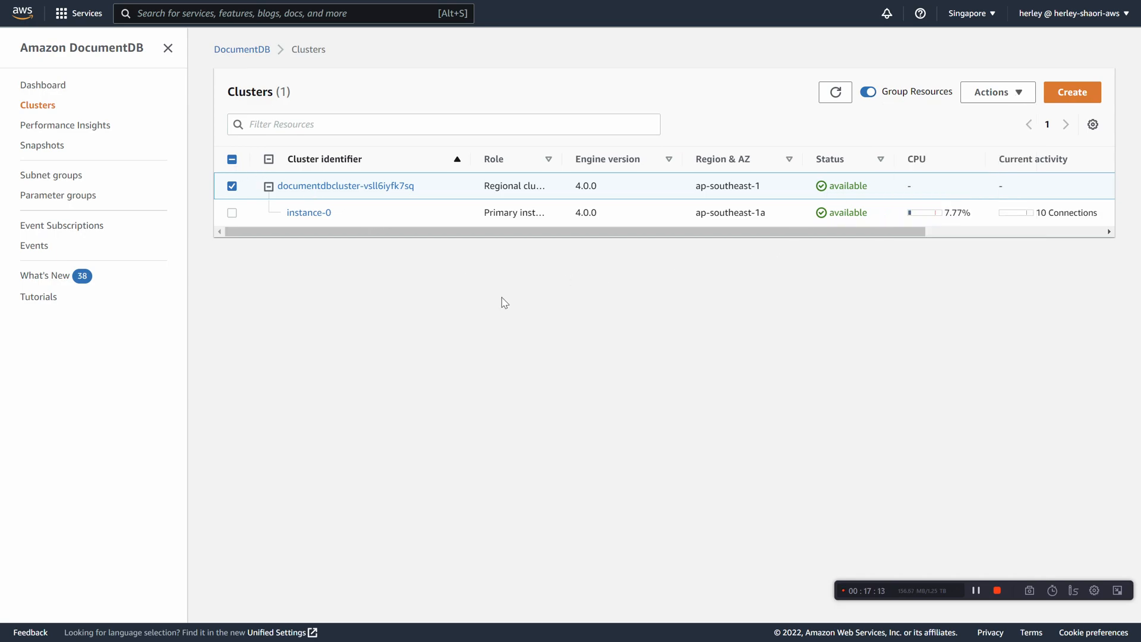
Step: Switch to the EC2 instances page and view the instance state and action options for the running bastion instance
{"action": "key", "text": "alt+Tab"}
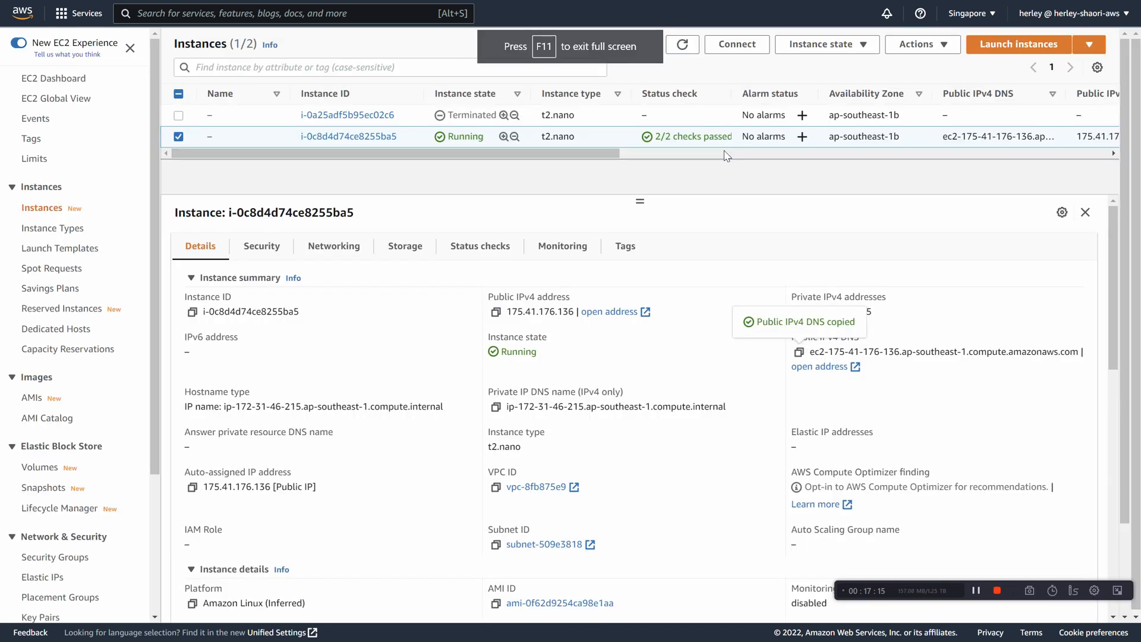
{"action": "left_click", "coordinate": [179, 137]}
{"action": "left_click", "coordinate": [179, 137]}
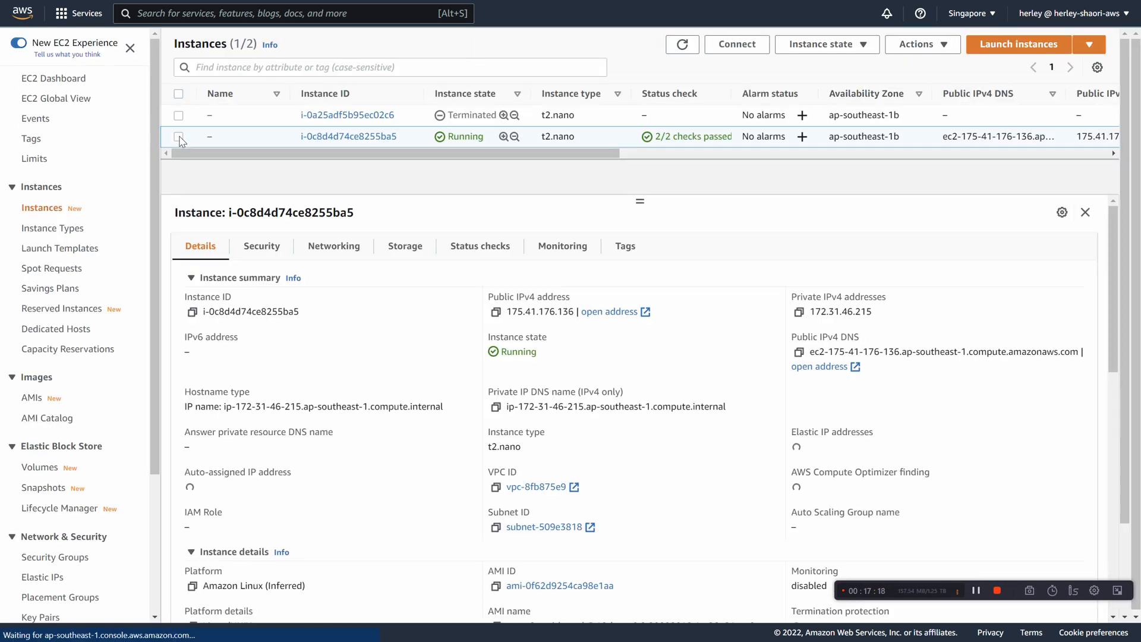
{"action": "left_click", "coordinate": [852, 47]}
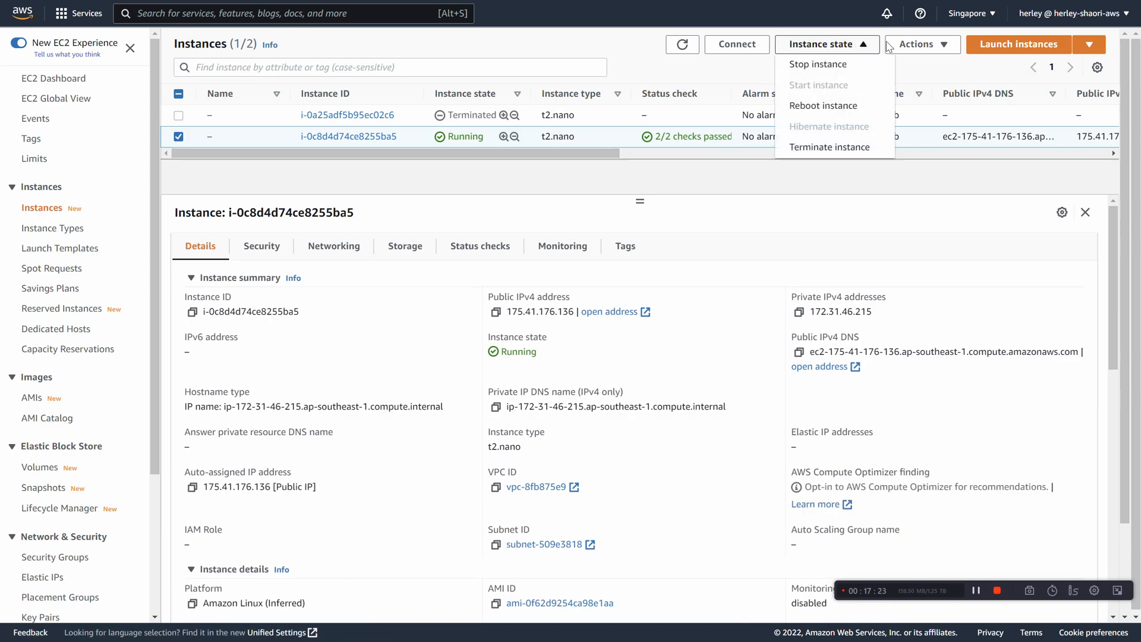
{"action": "left_click", "coordinate": [916, 47]}
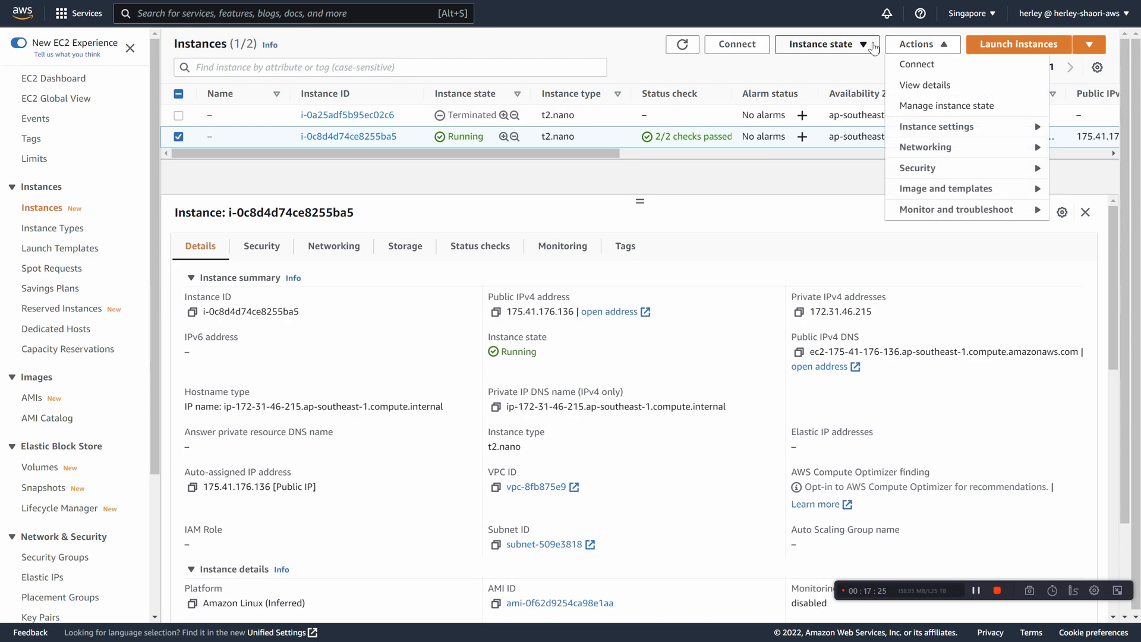
{"action": "left_click", "coordinate": [838, 47]}
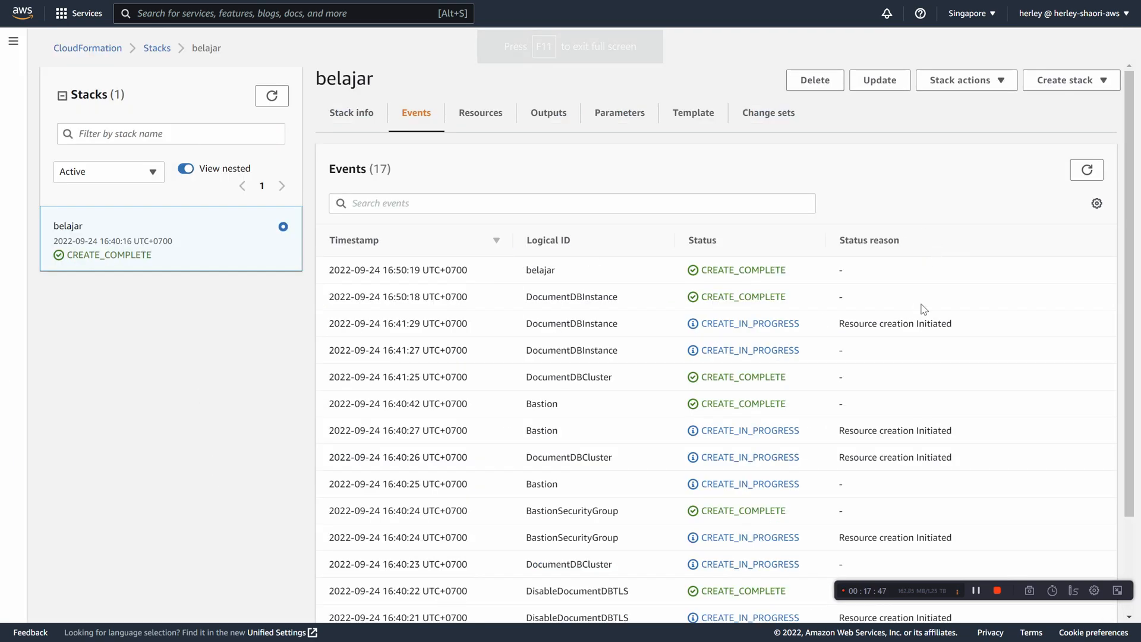
Step: Review the events of the belajar CloudFormation stack and delete the stack with all its resources
{"action": "left_click_drag", "start_coordinate": [1128, 225], "coordinate": [1085, 369]}
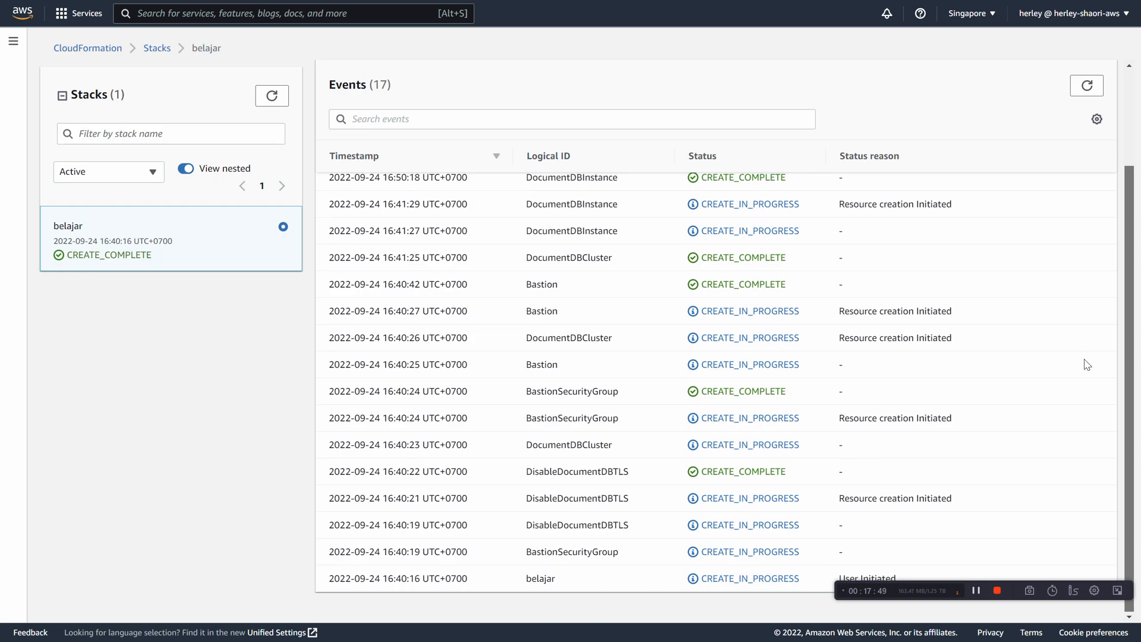
{"action": "scroll", "coordinate": [1083, 362], "scroll_direction": "up", "scroll_amount": 2}
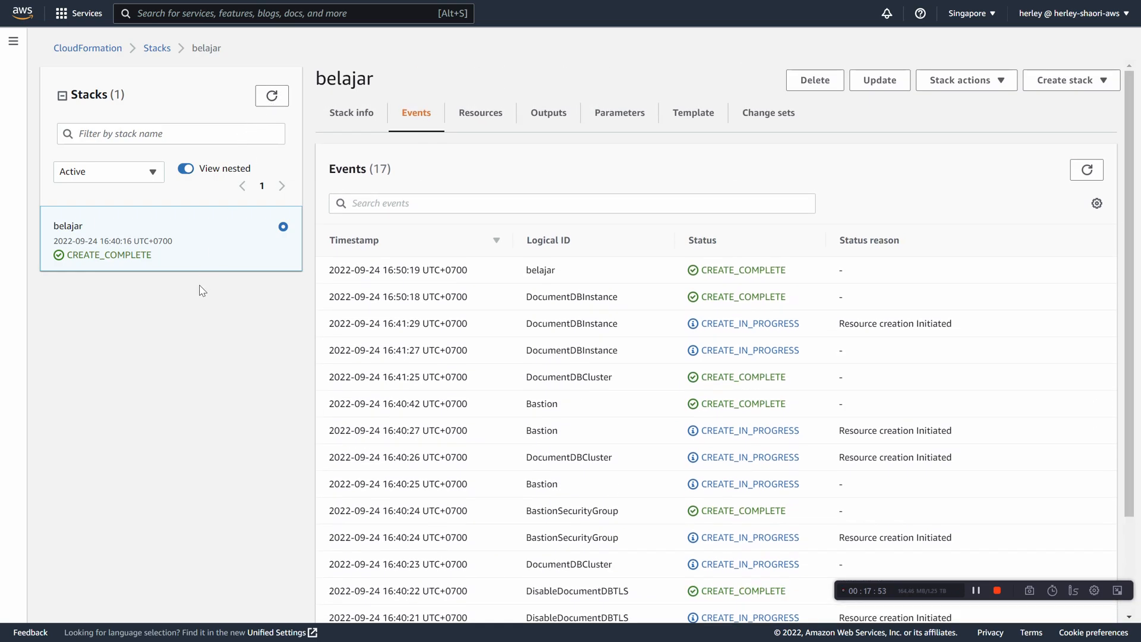
{"action": "left_click", "coordinate": [831, 84]}
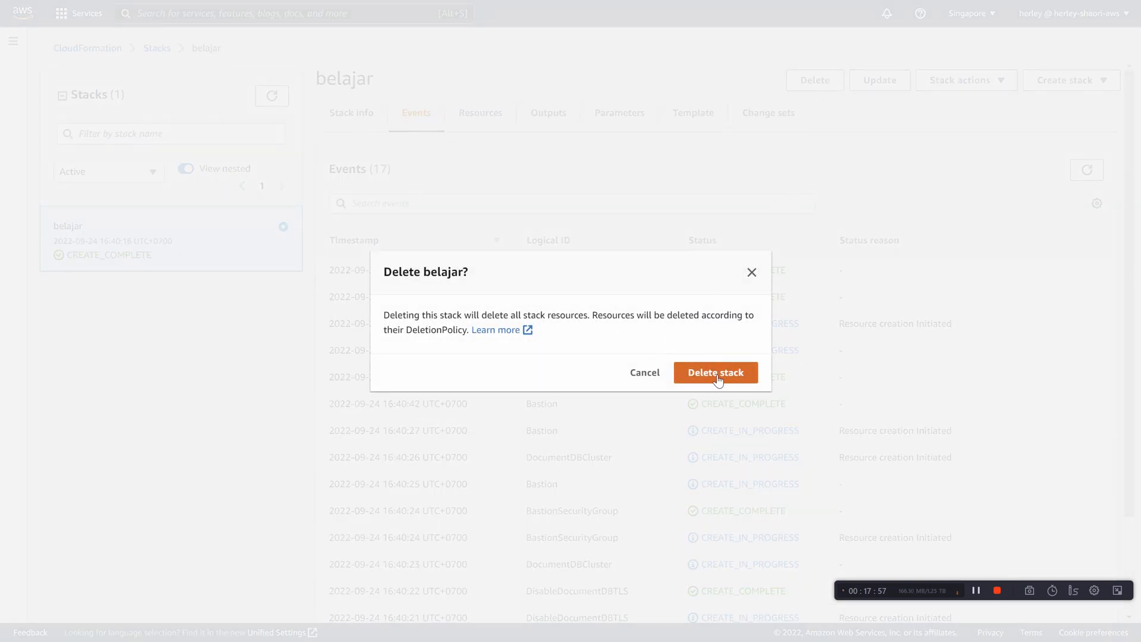
{"action": "left_click", "coordinate": [717, 374]}
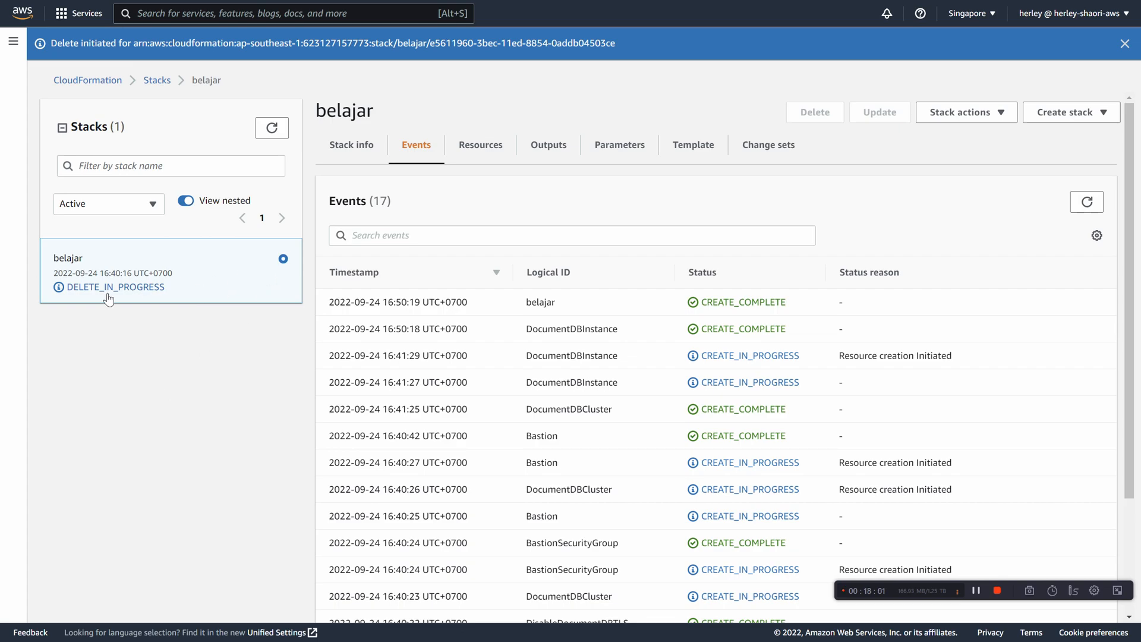
Step: Check the belajar stack's deletion status in its stack info and the stacks list, and switch back to the presentation slides
{"action": "left_click", "coordinate": [351, 146]}
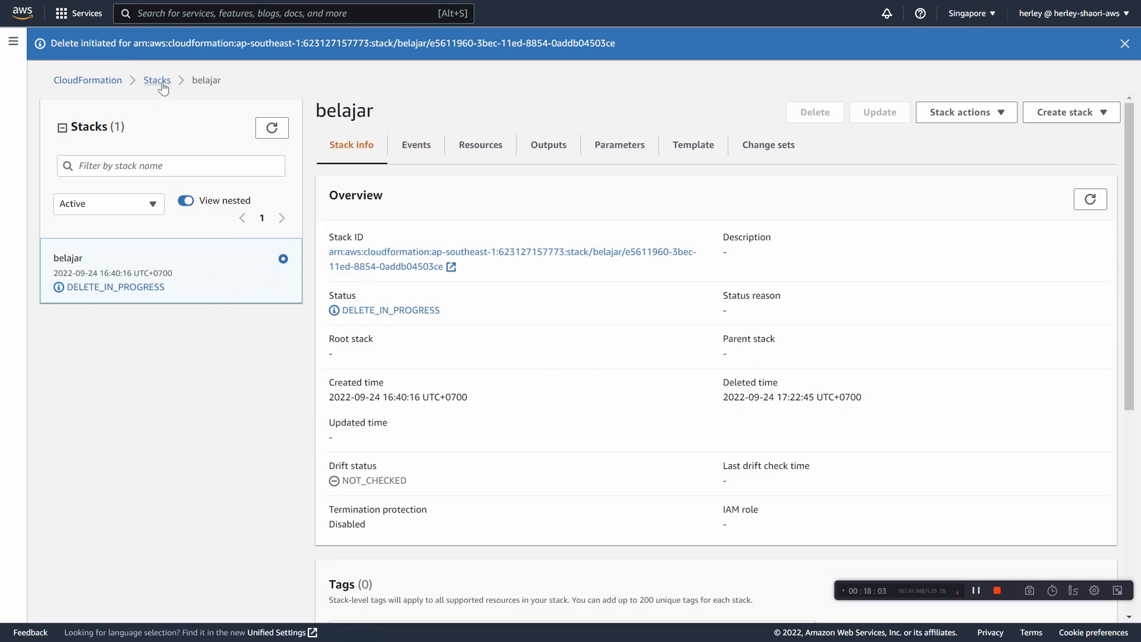
{"action": "left_click", "coordinate": [157, 81]}
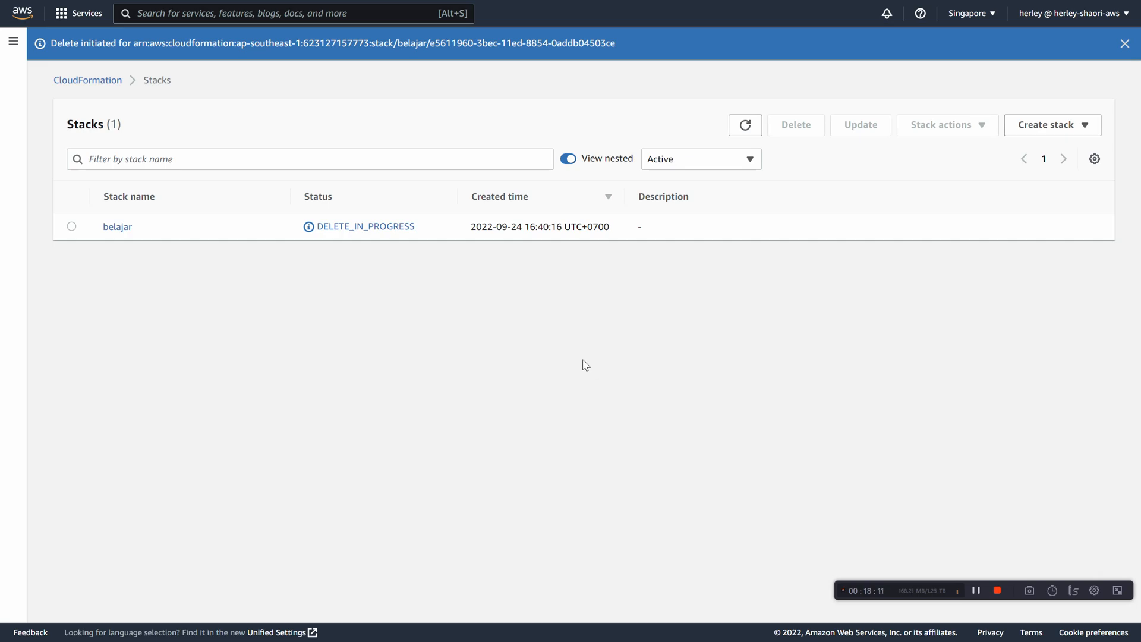
{"action": "key", "text": "alt+Tab"}
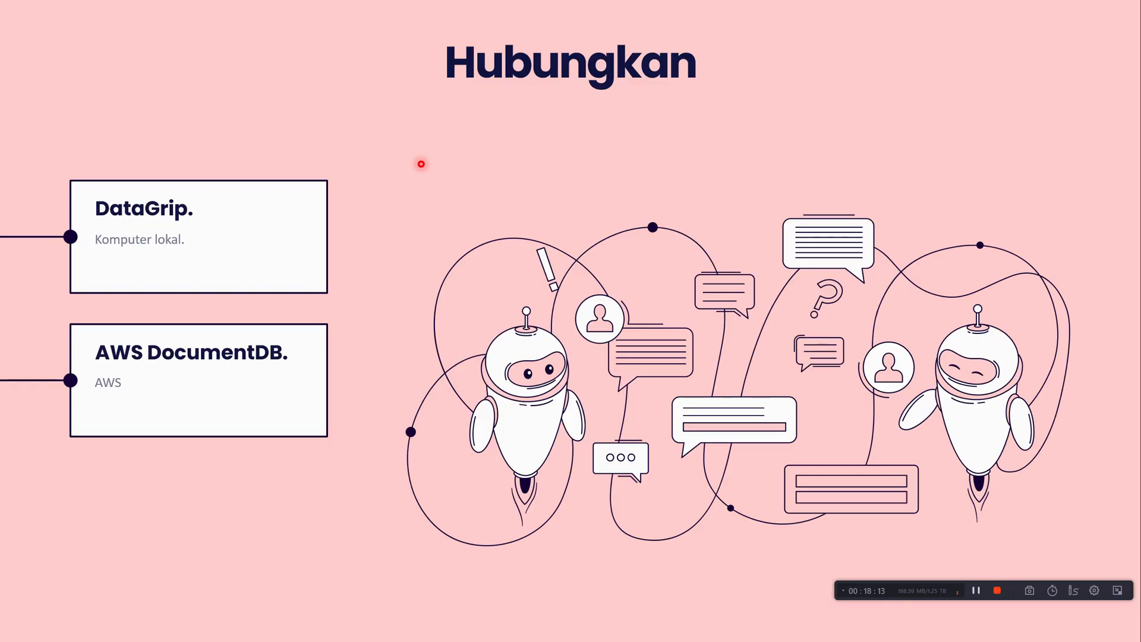